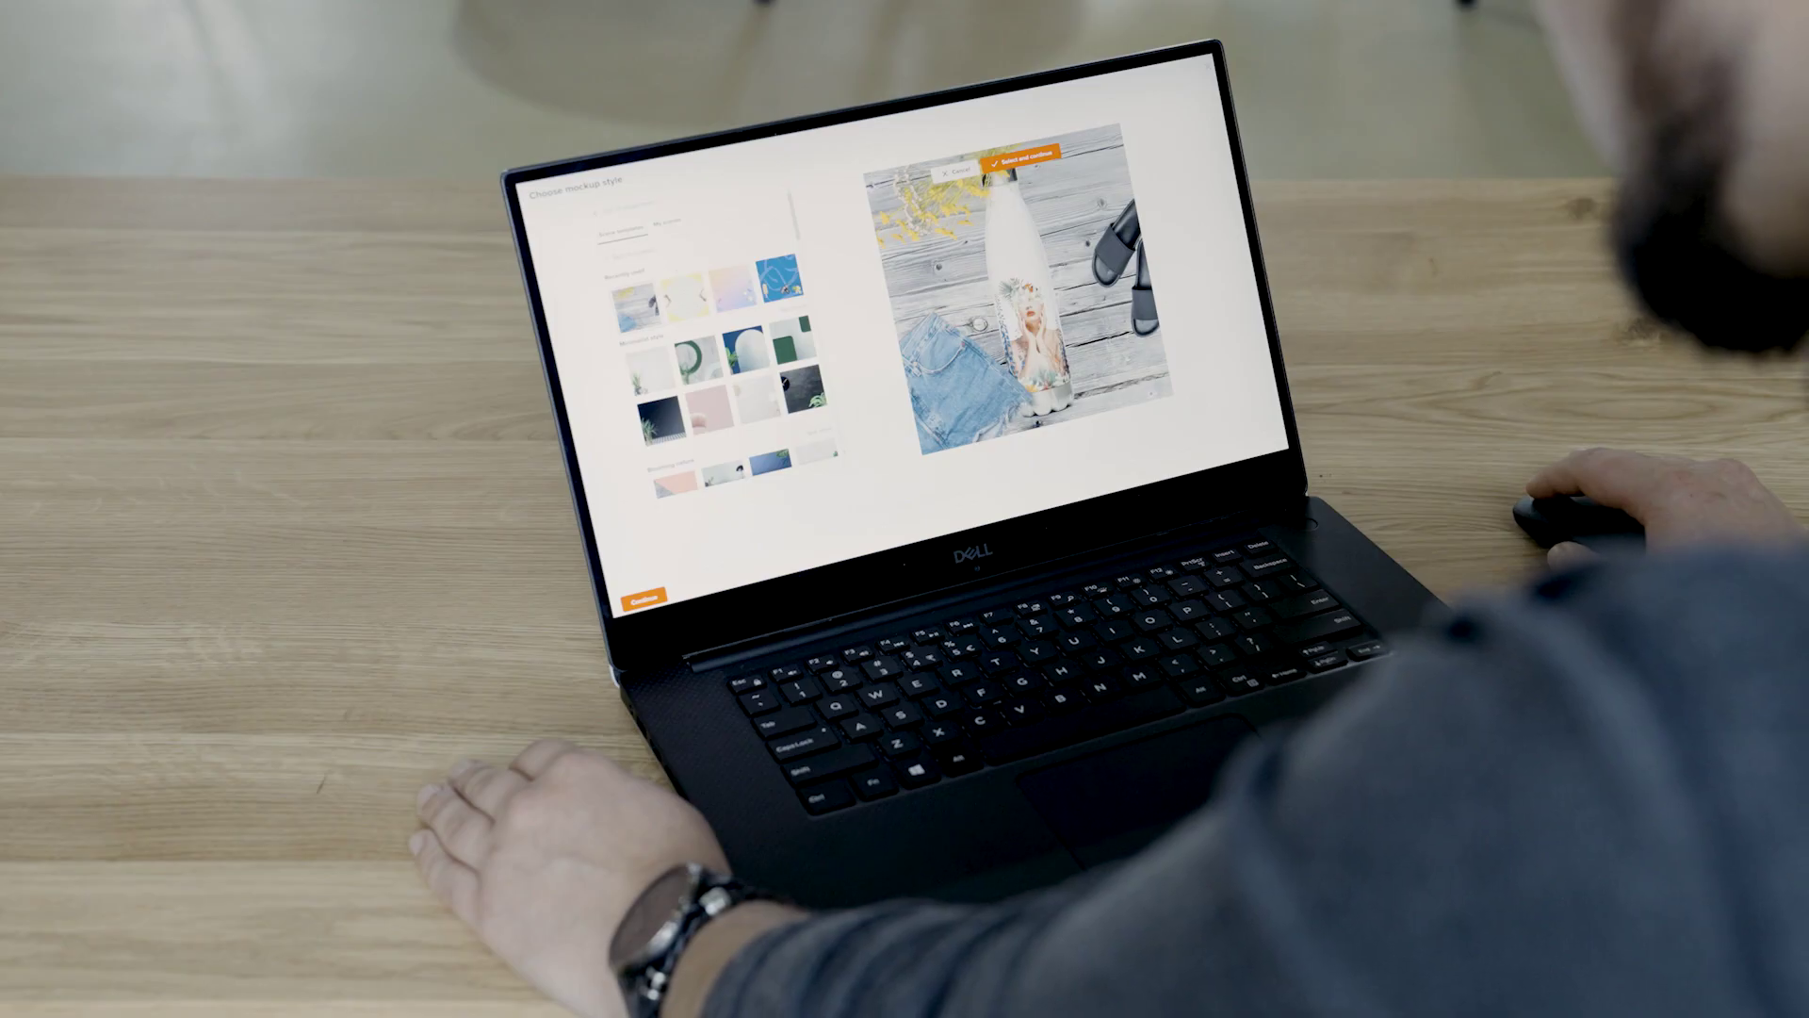
Select the pastel gradient scene from Recently used and confirm applying it to the bottle mockup
left_click(730, 287)
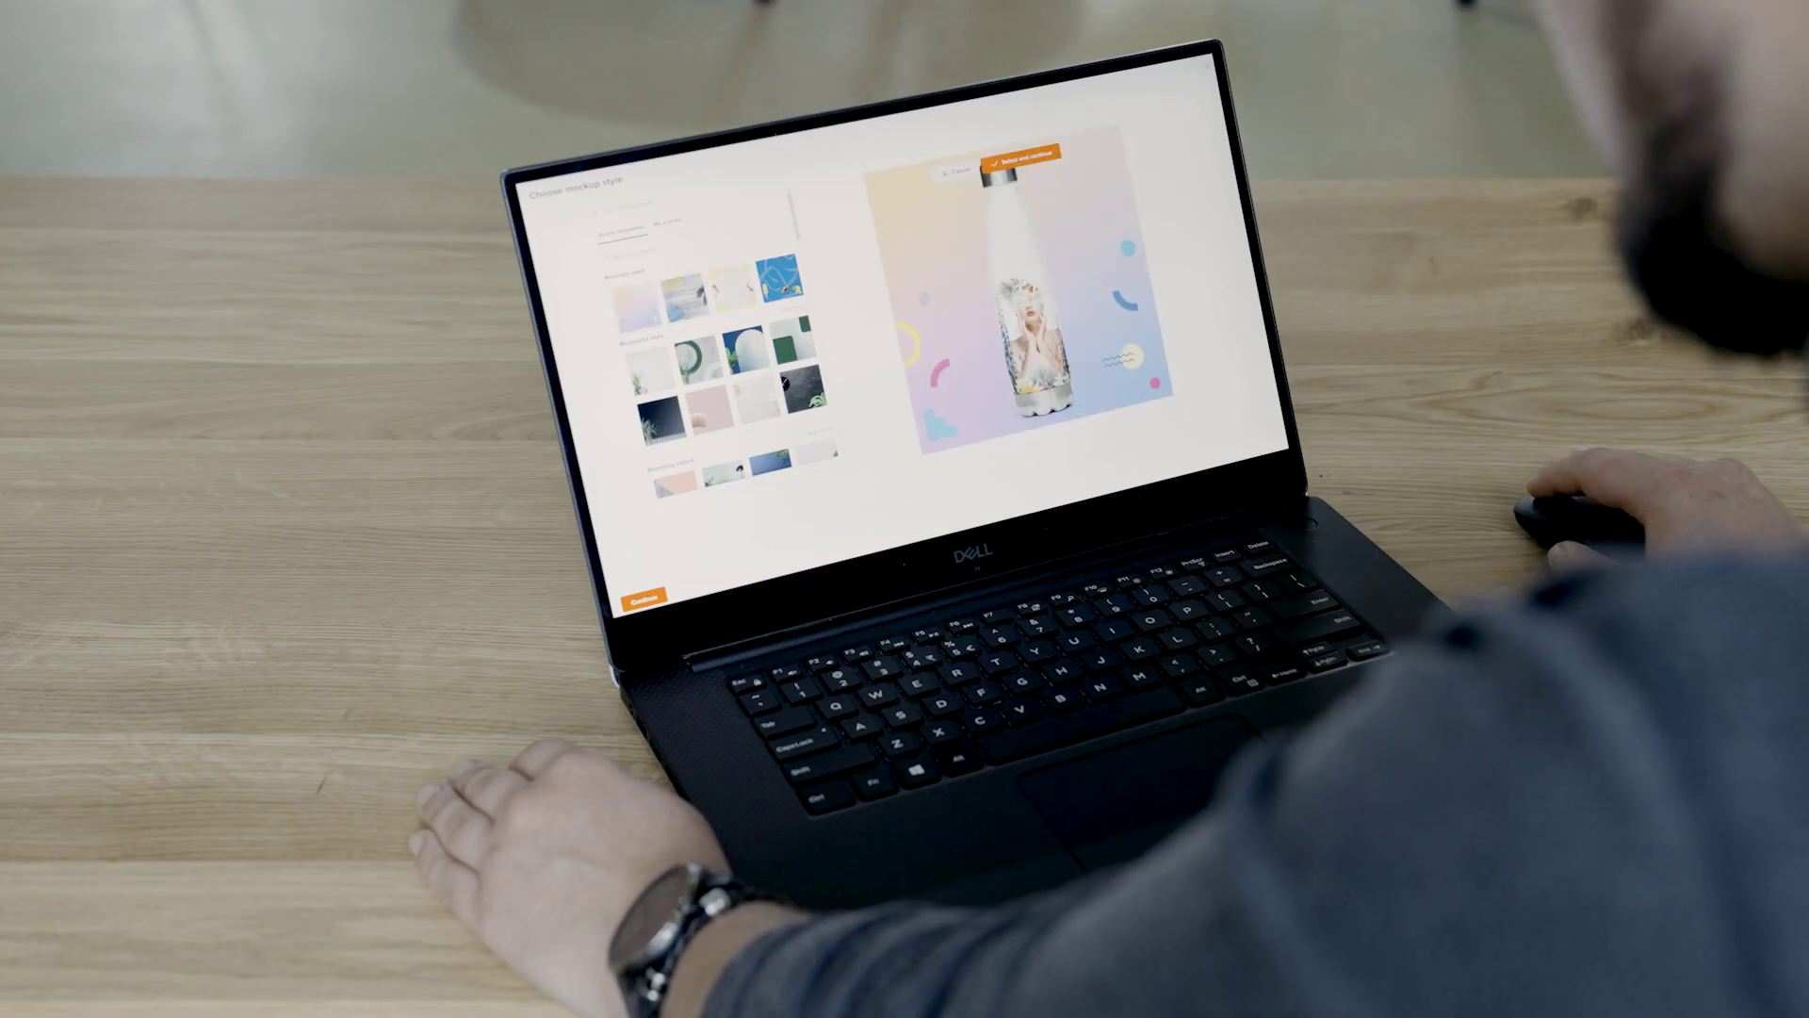
left_click(1029, 156)
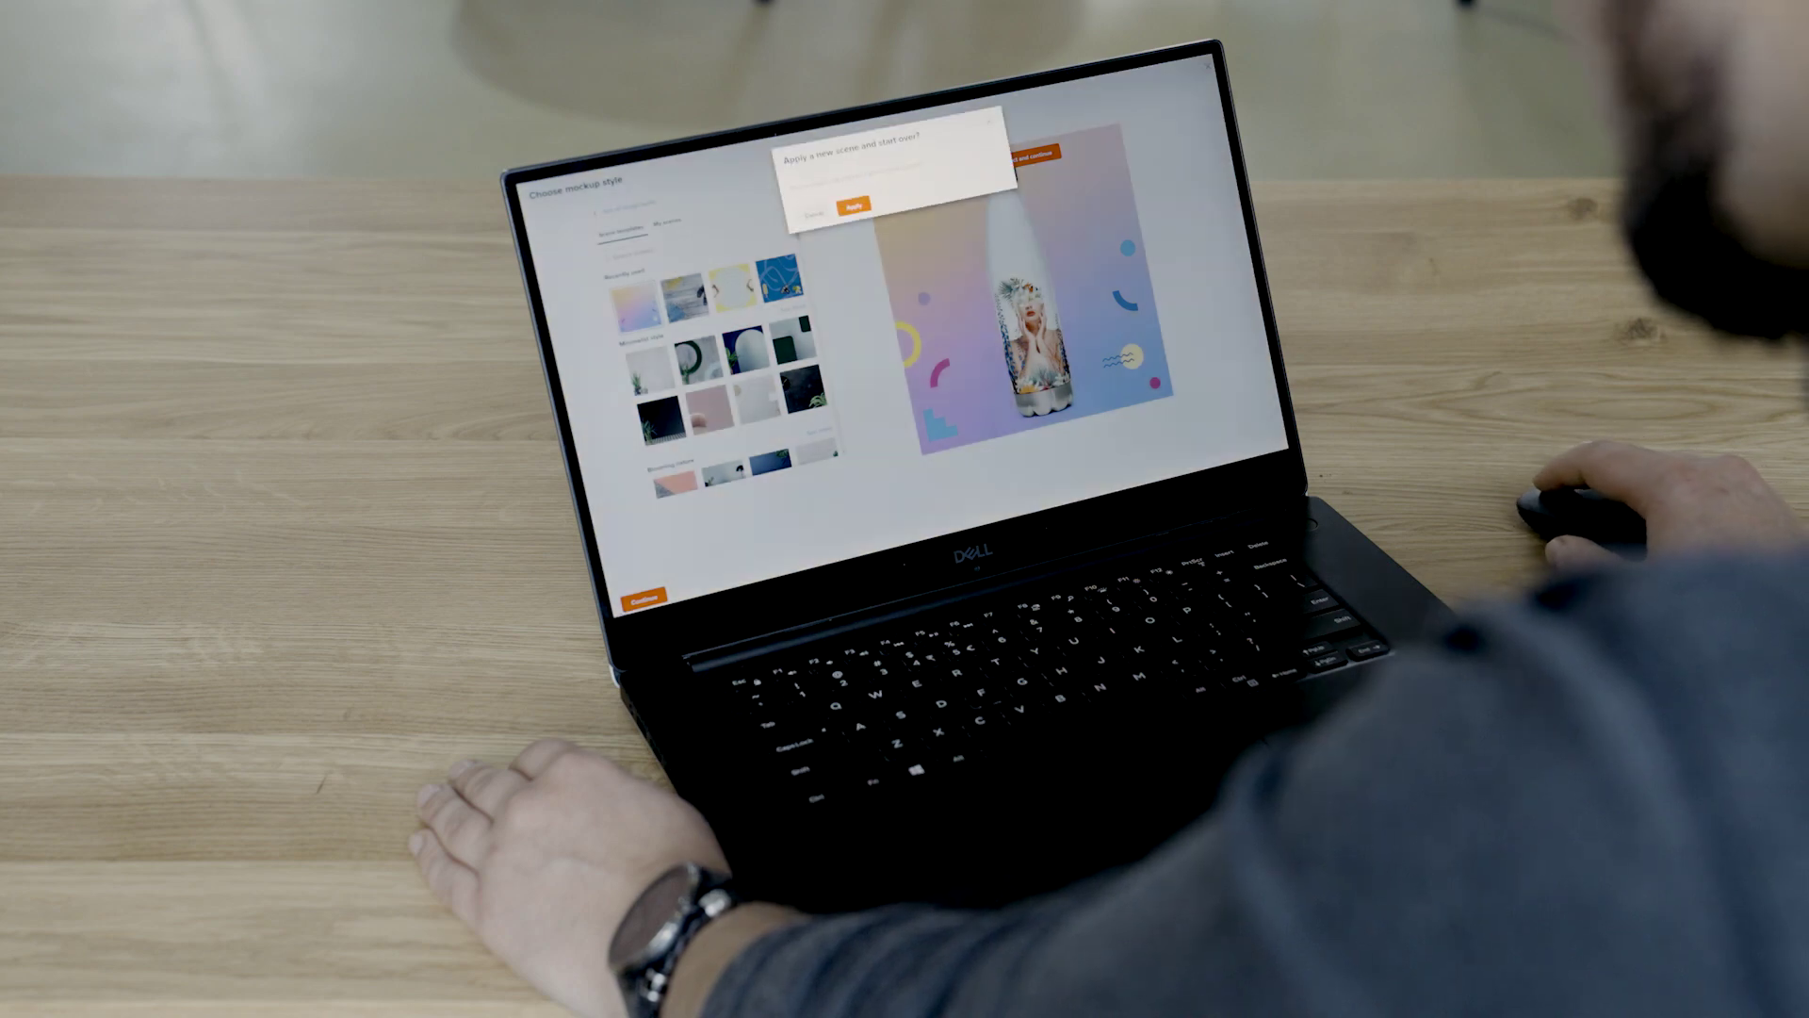
left_click(854, 205)
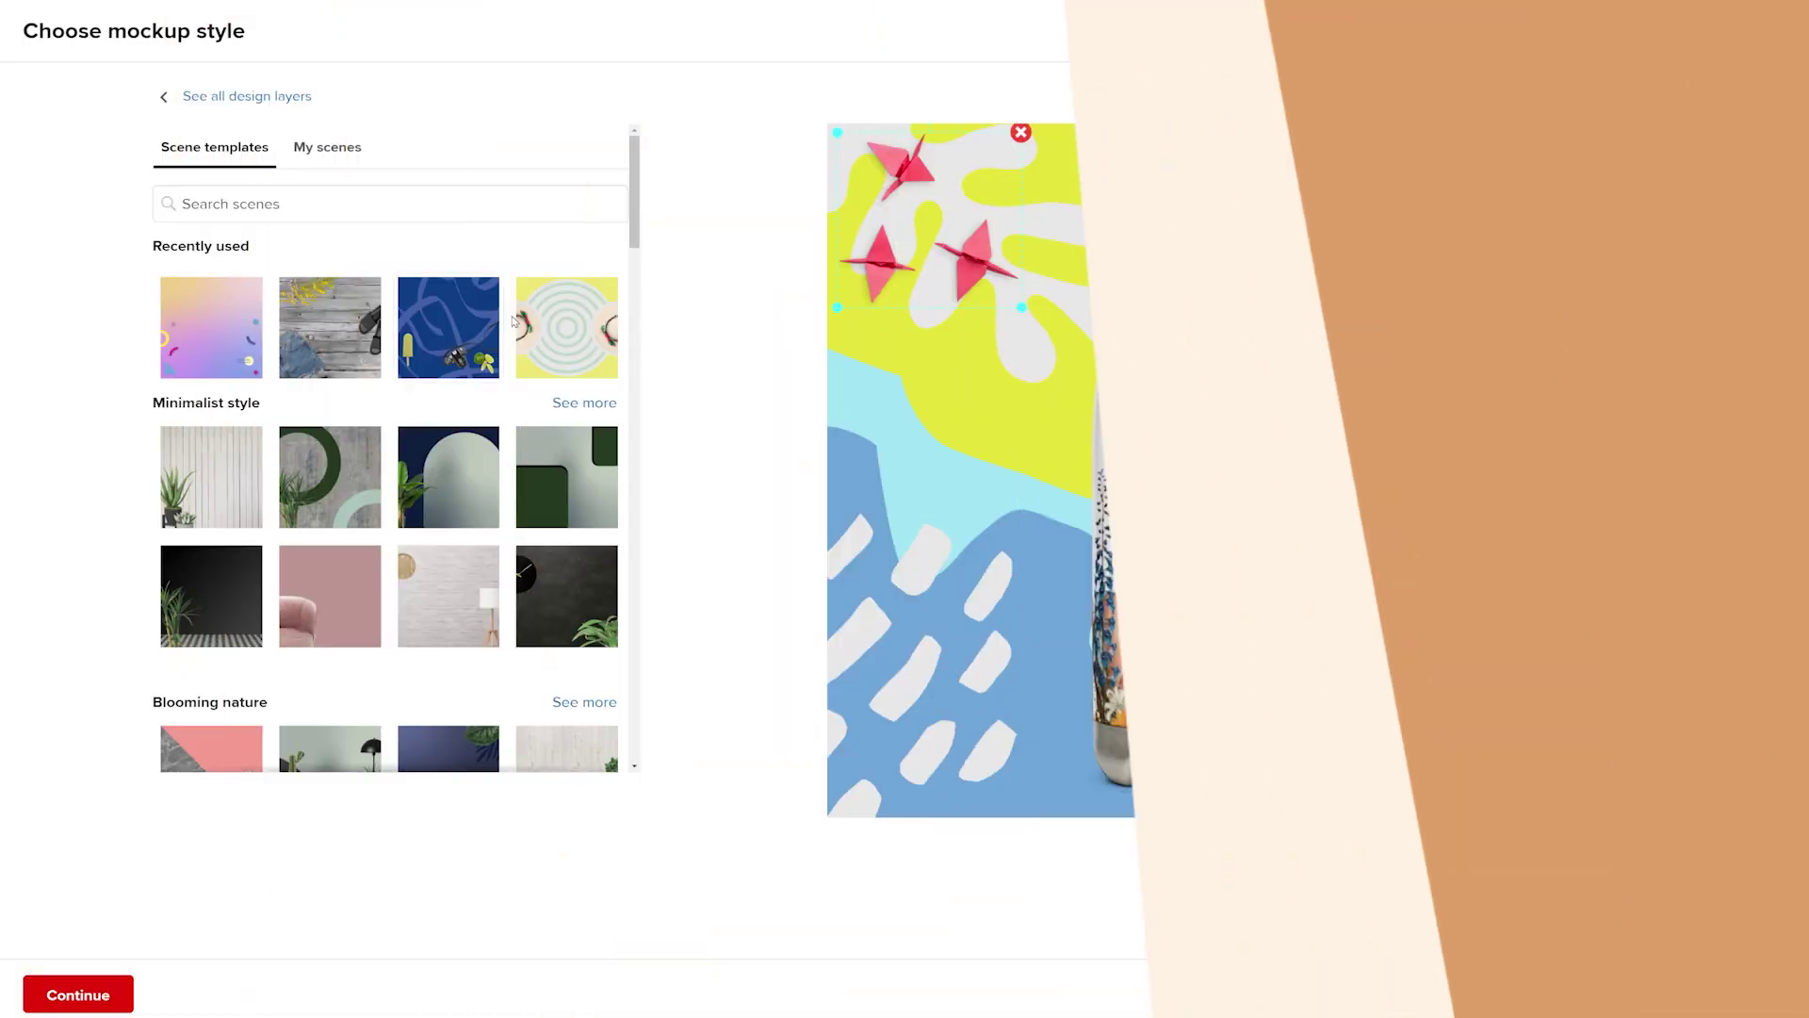
Preview the bottle on the yellow rings, wooden table, then pastel gradient scenes
left_click(545, 347)
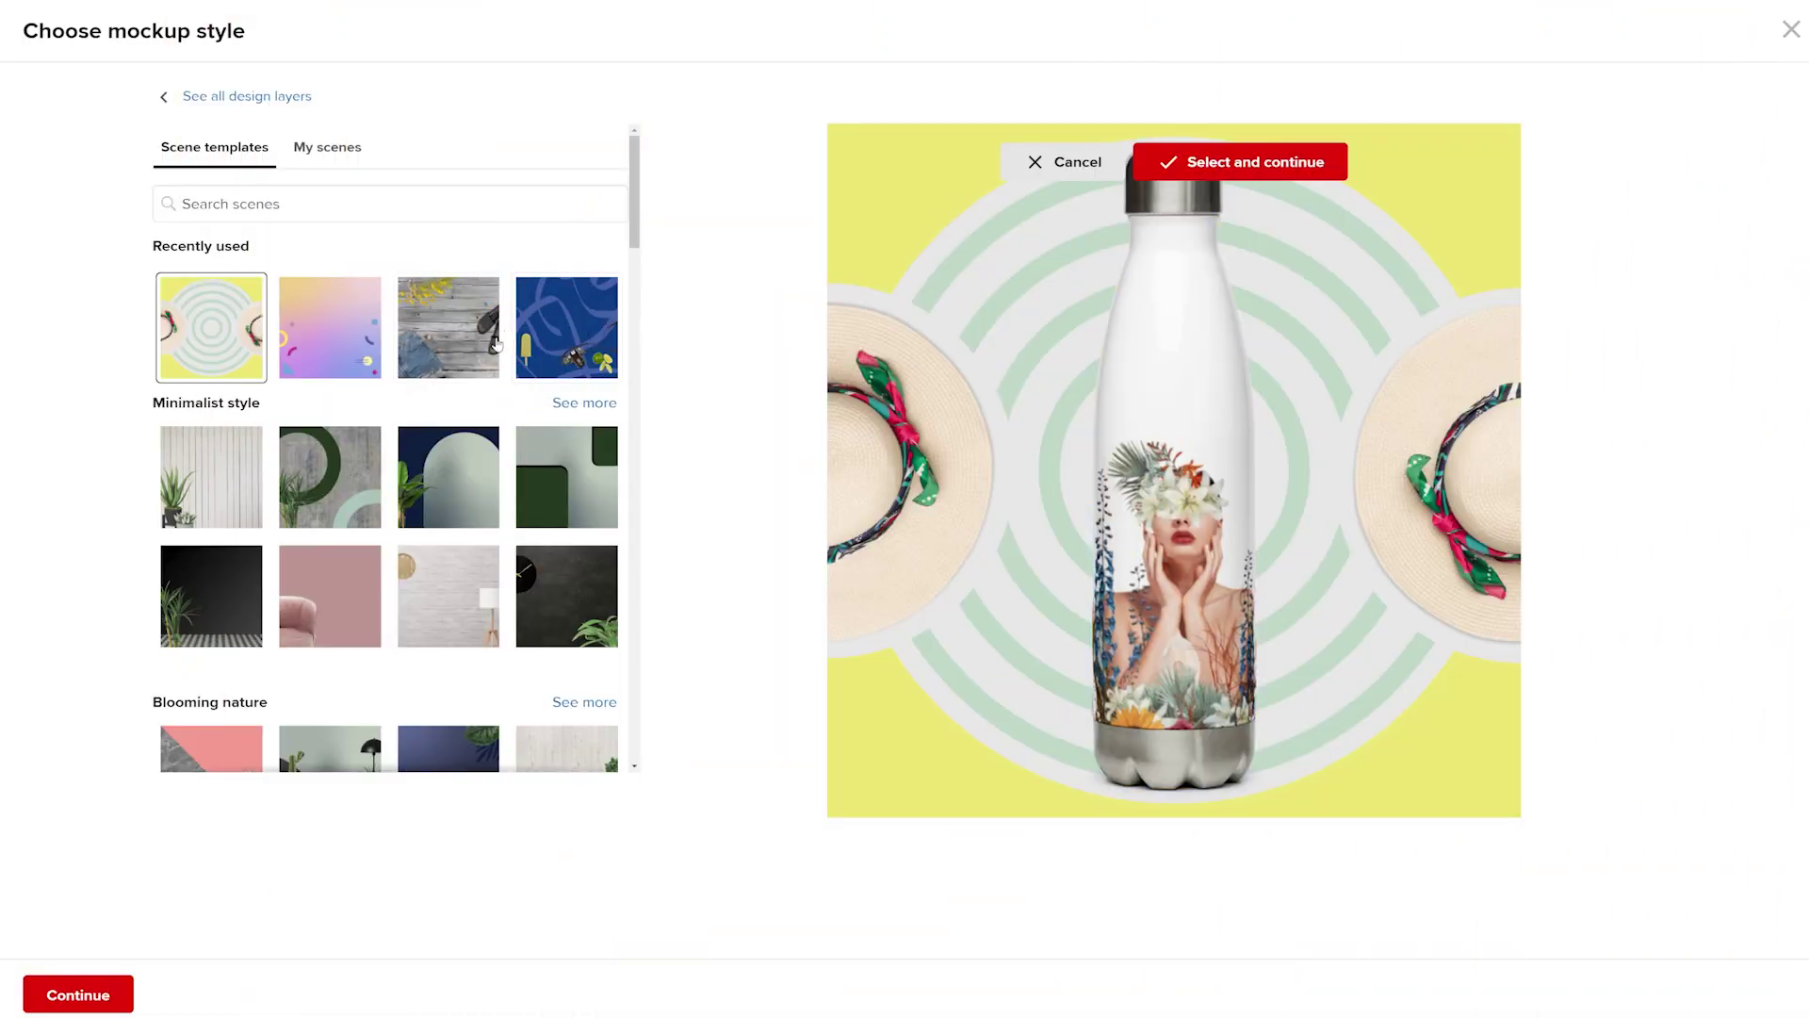
left_click(475, 342)
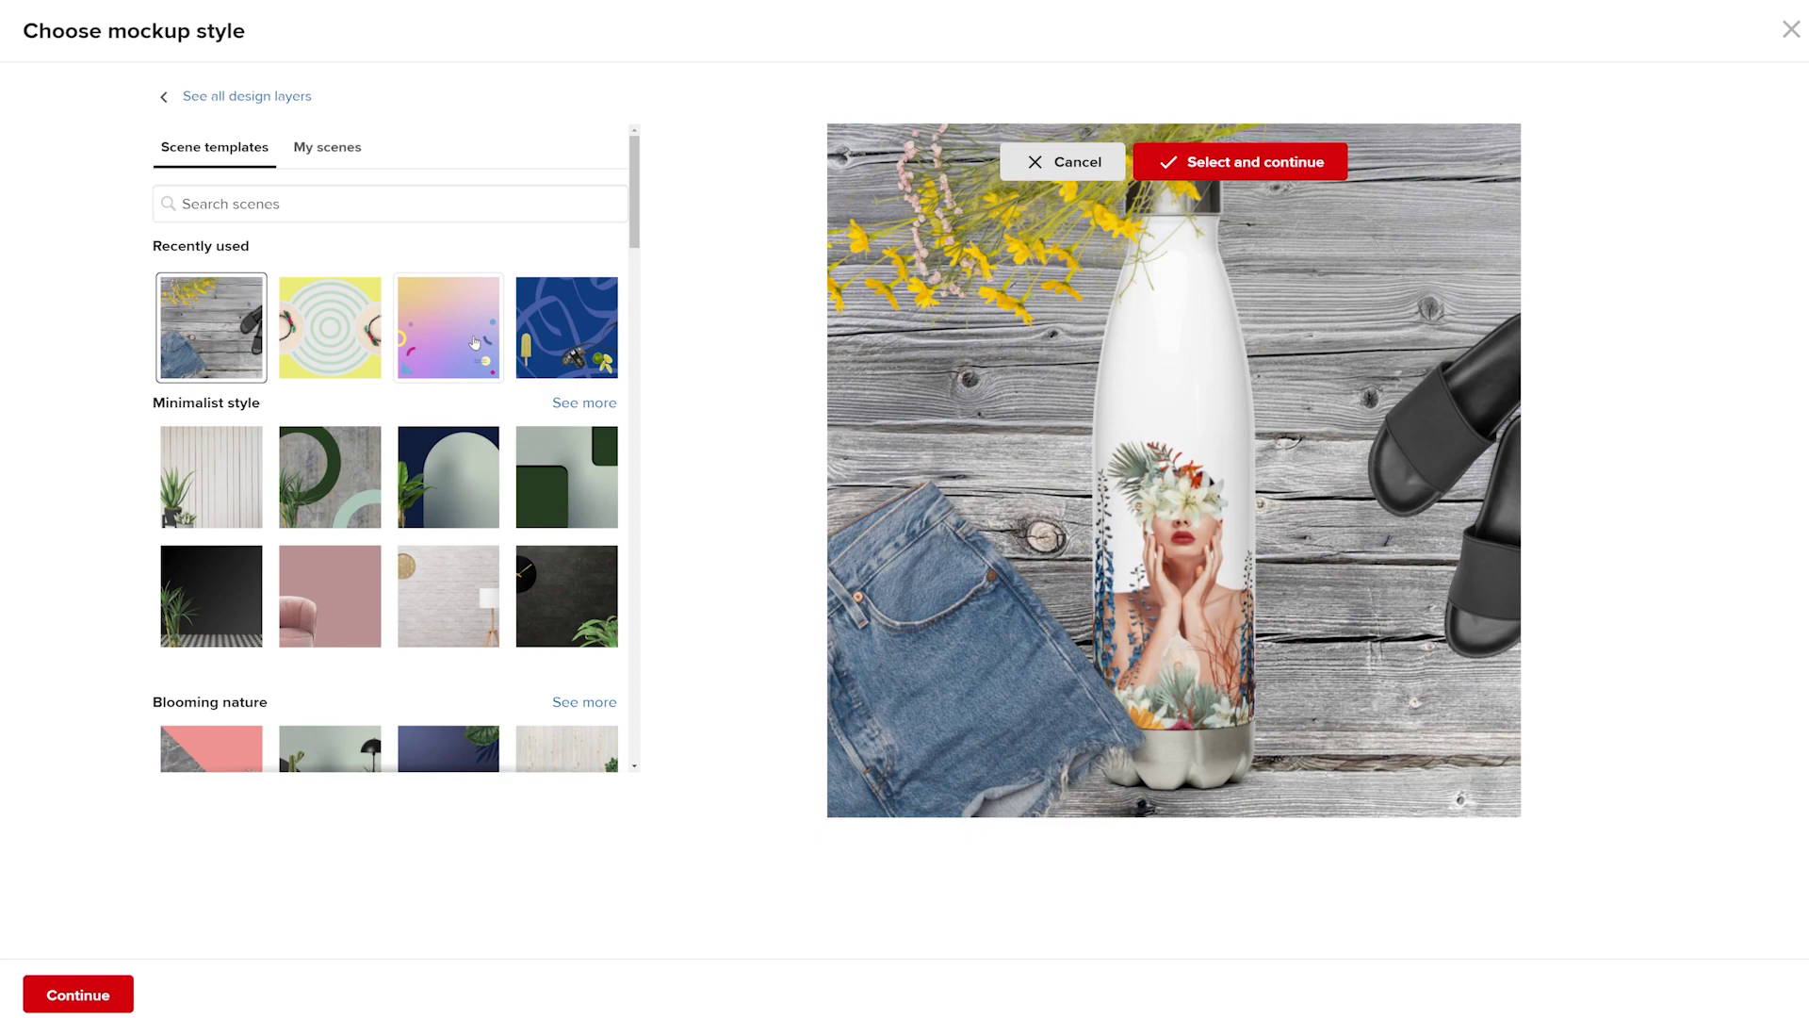
left_click(473, 342)
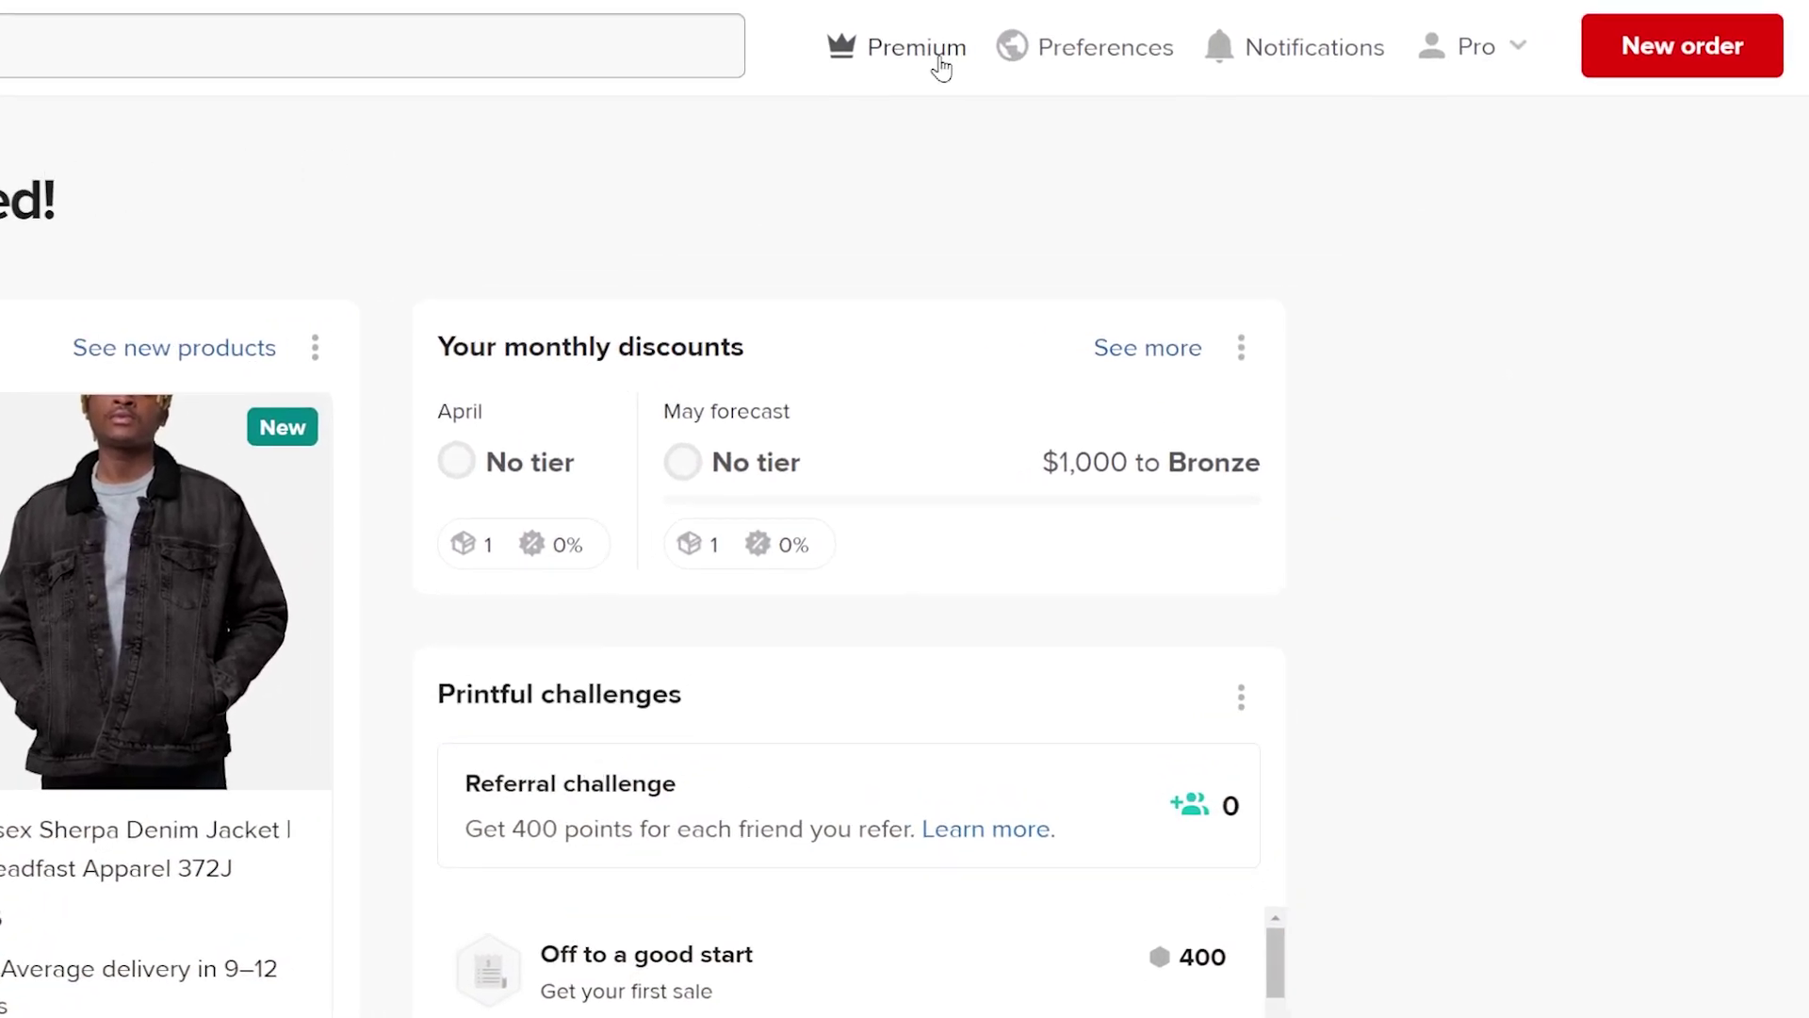
Continue the khaki dog-and-cat tee to the mockup step and start a custom mockup
left_click(1319, 38)
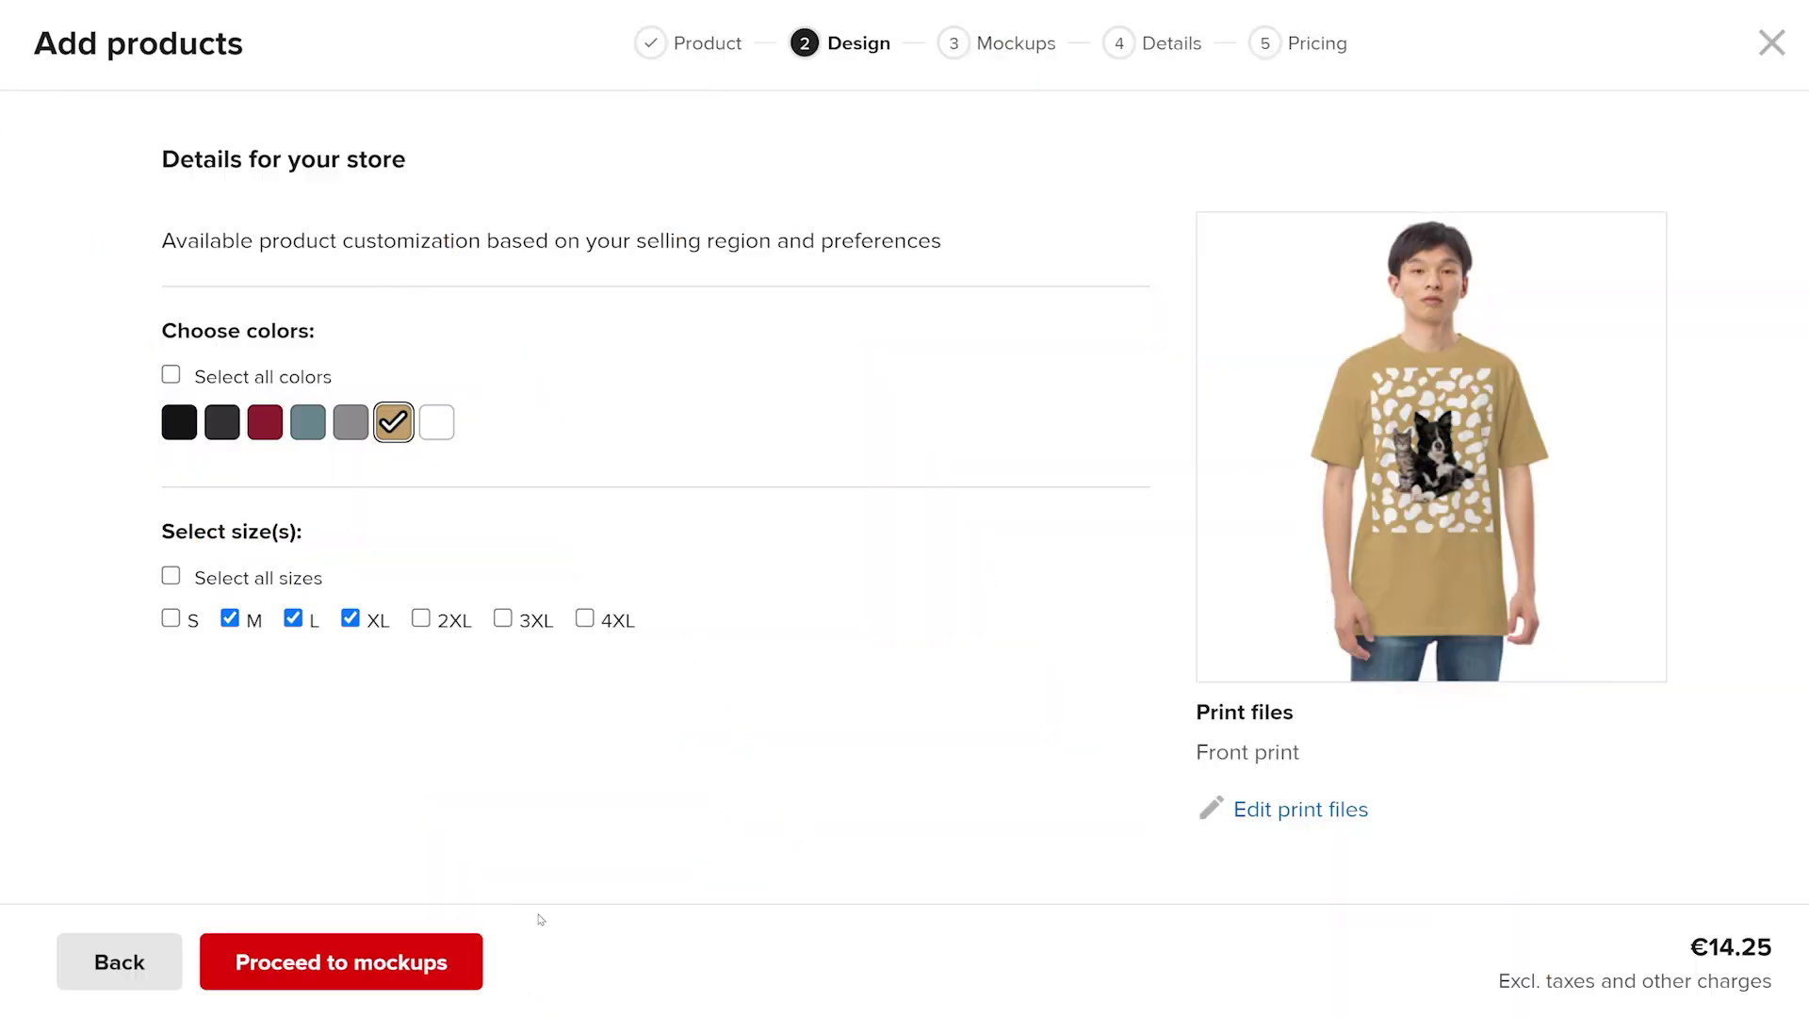
left_click(349, 985)
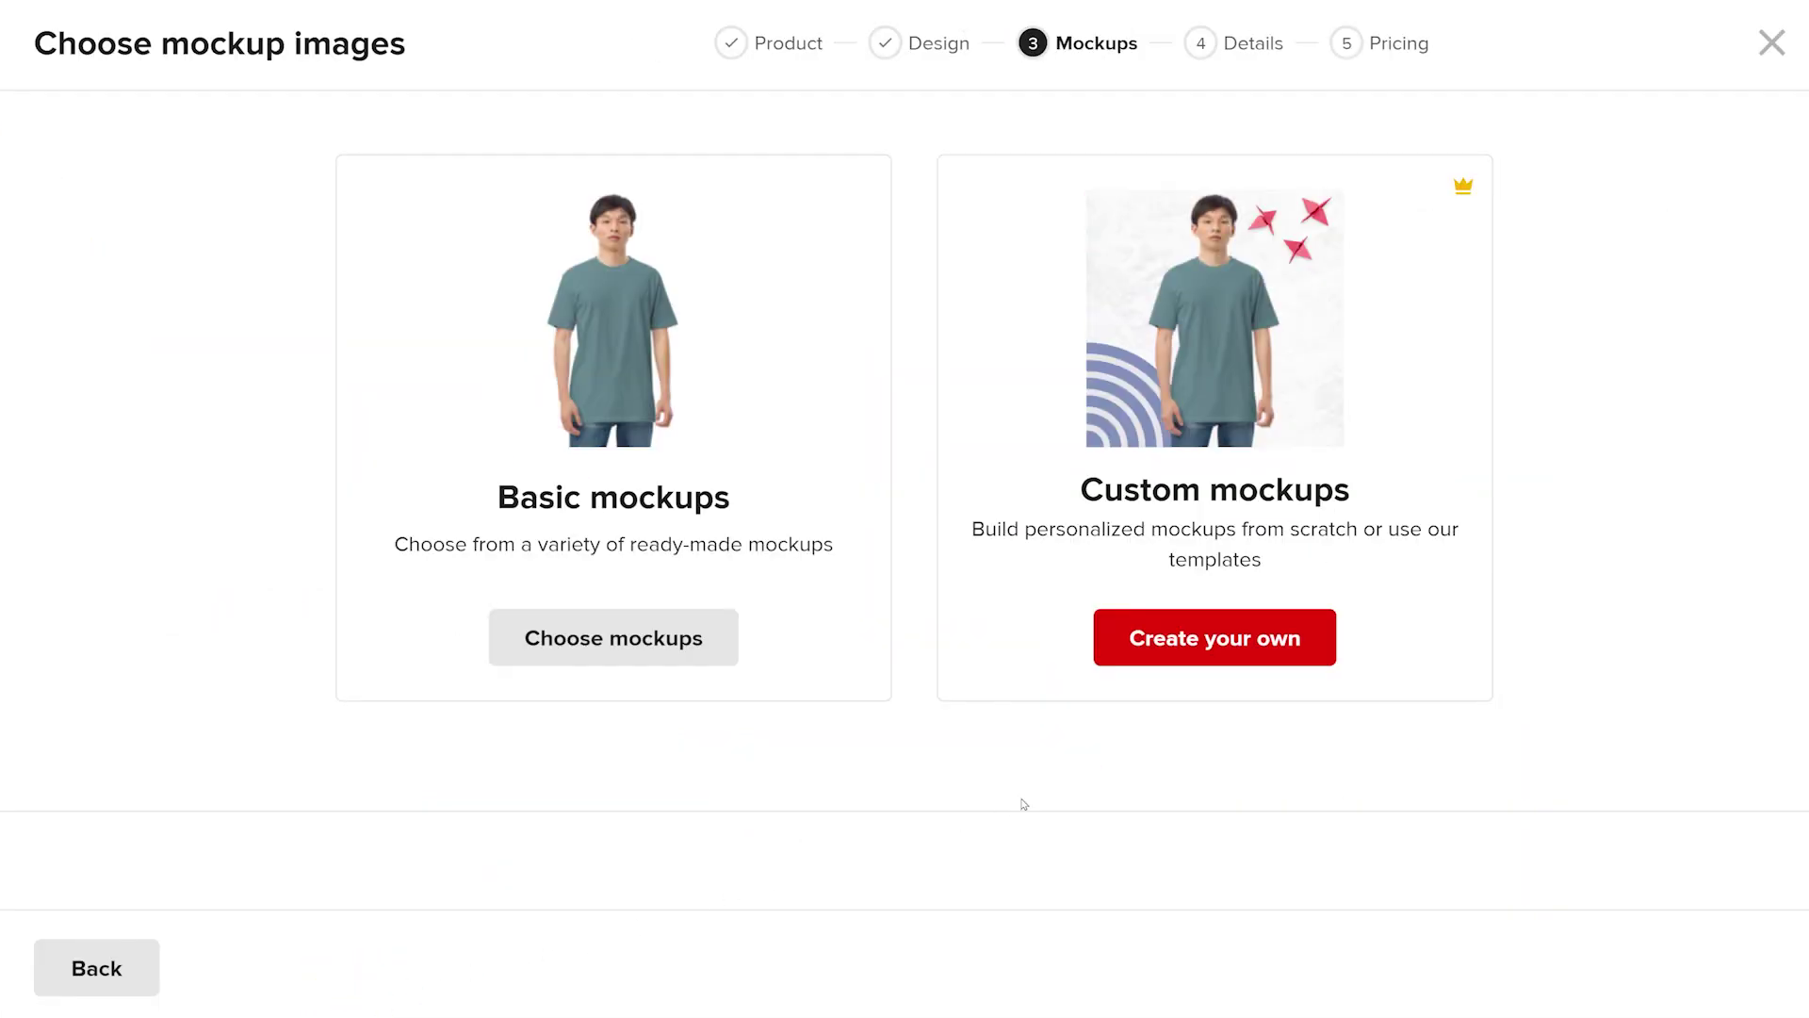
left_click(1200, 640)
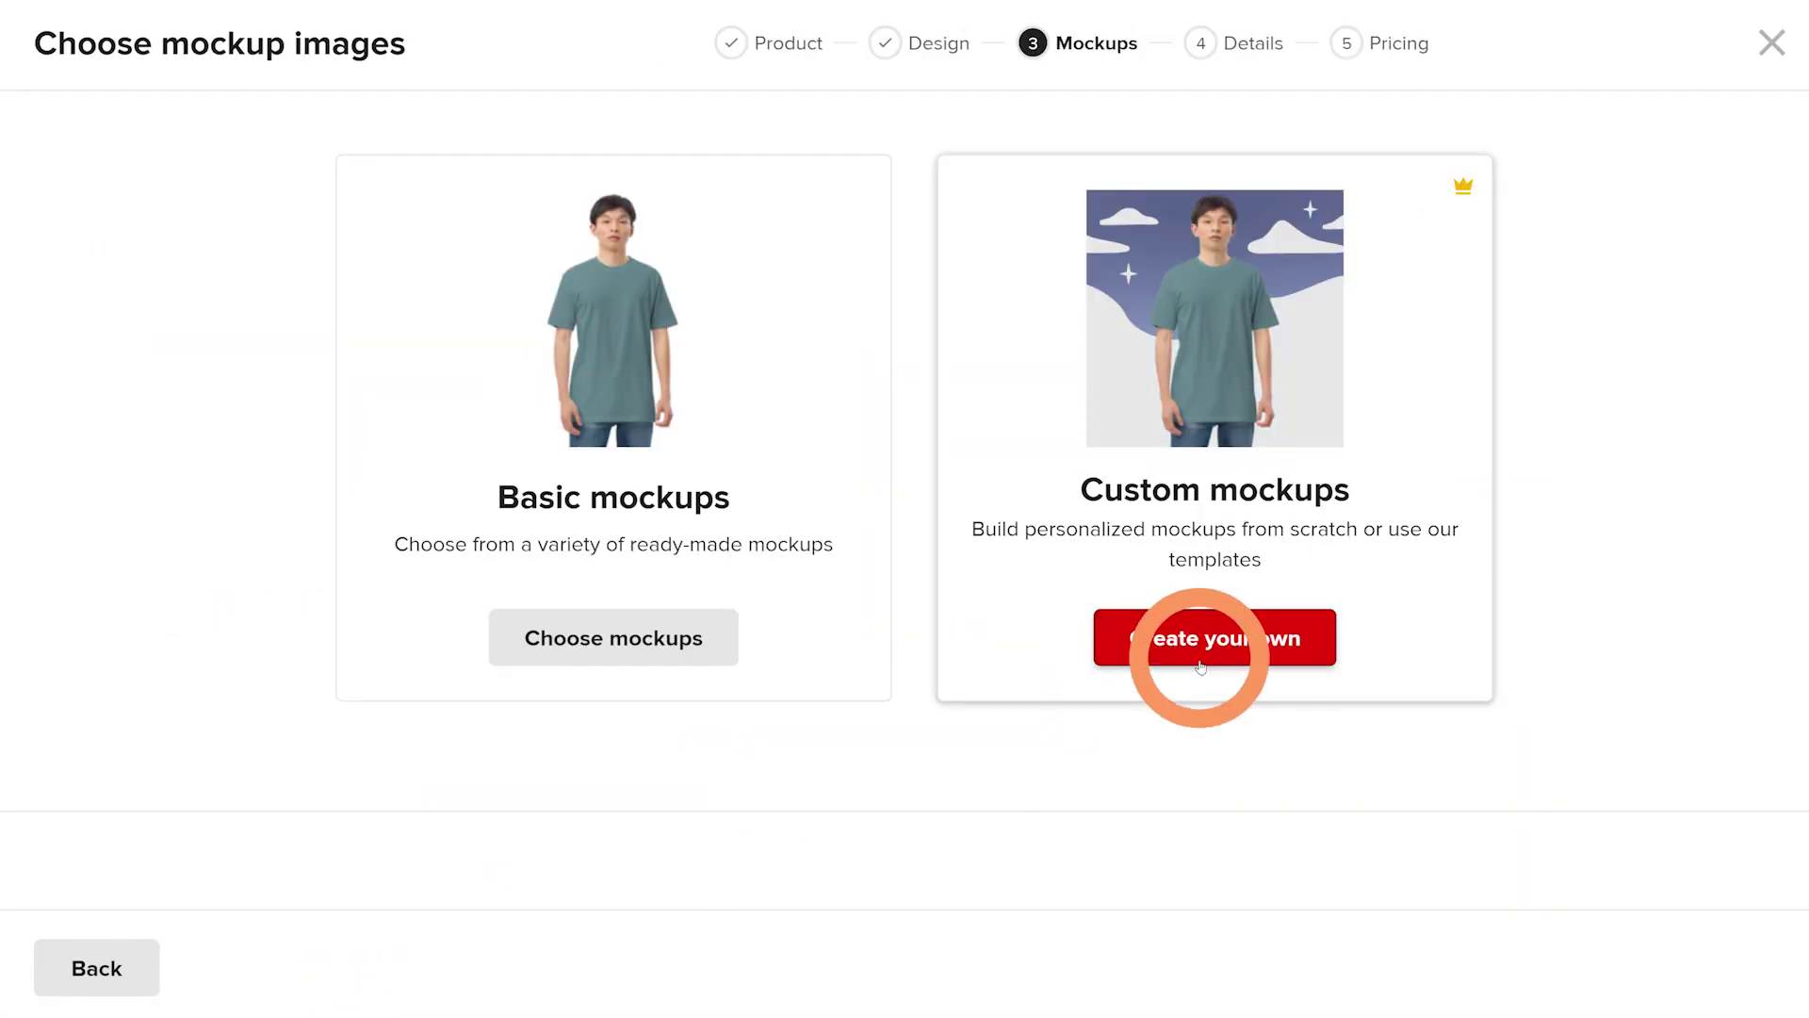
Preview the tee on the monstera leaf, clouds and yellow cactus scenes
left_click(258, 369)
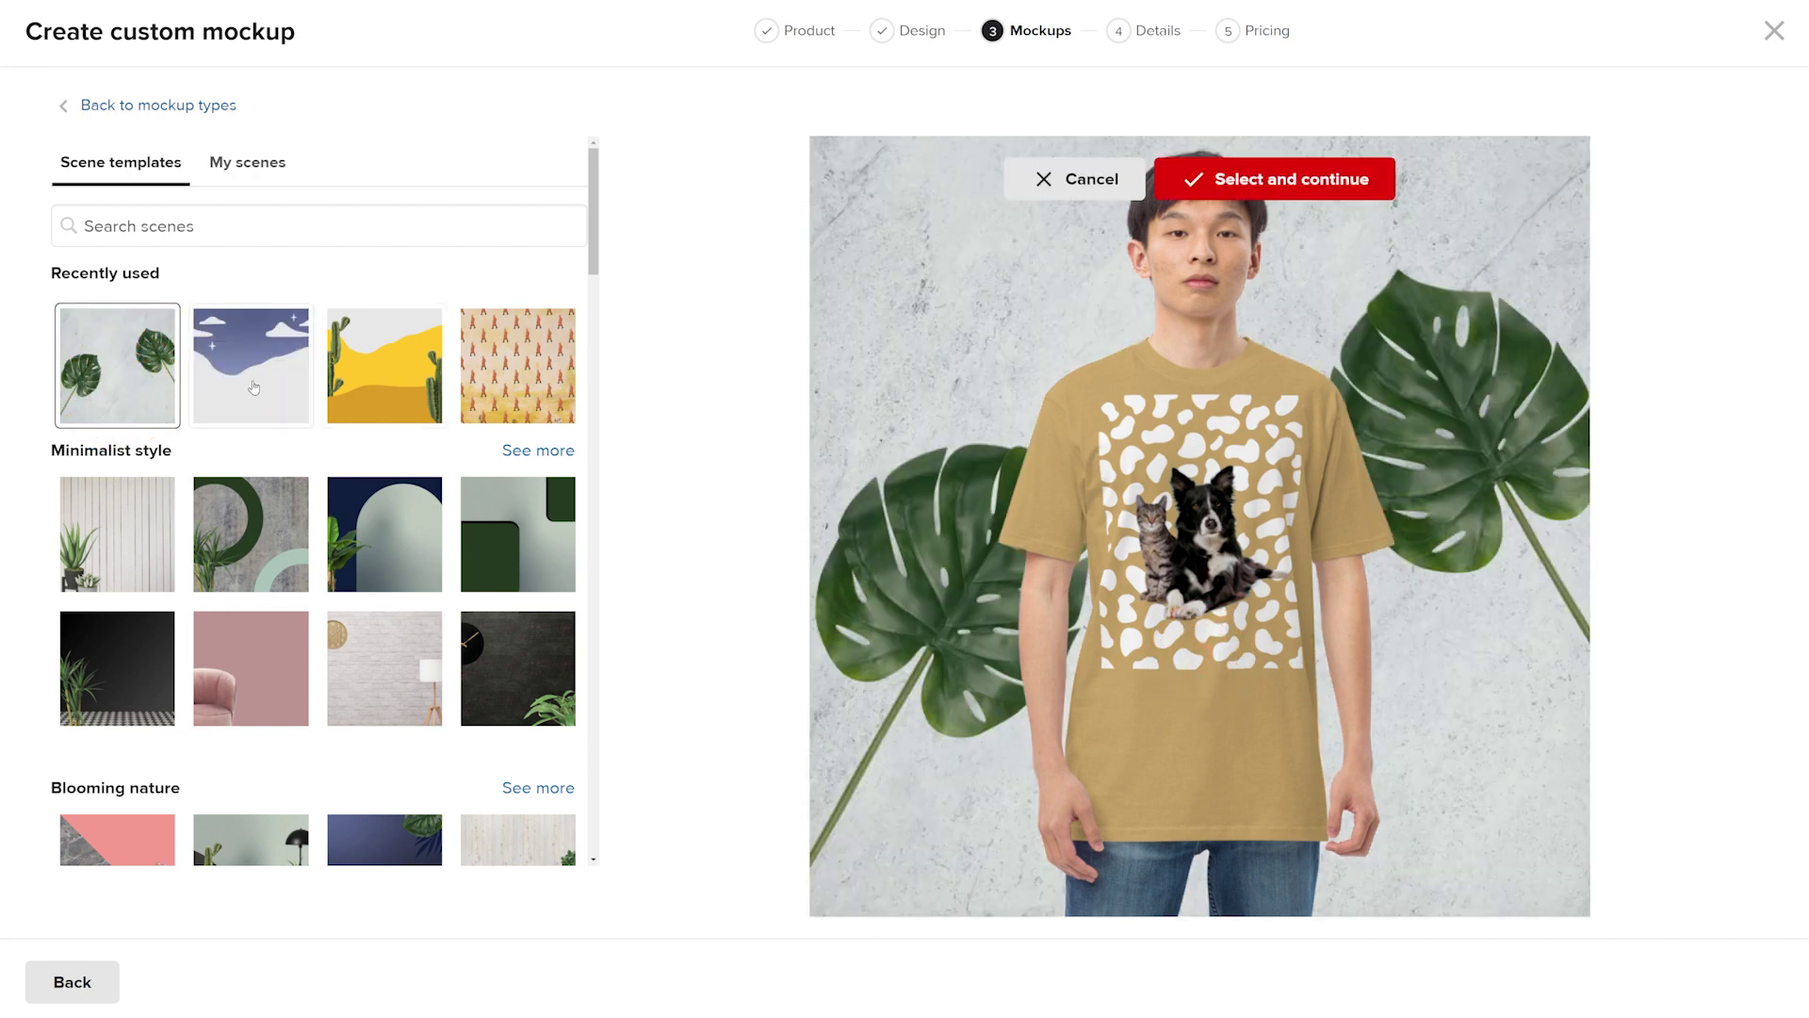
left_click(256, 389)
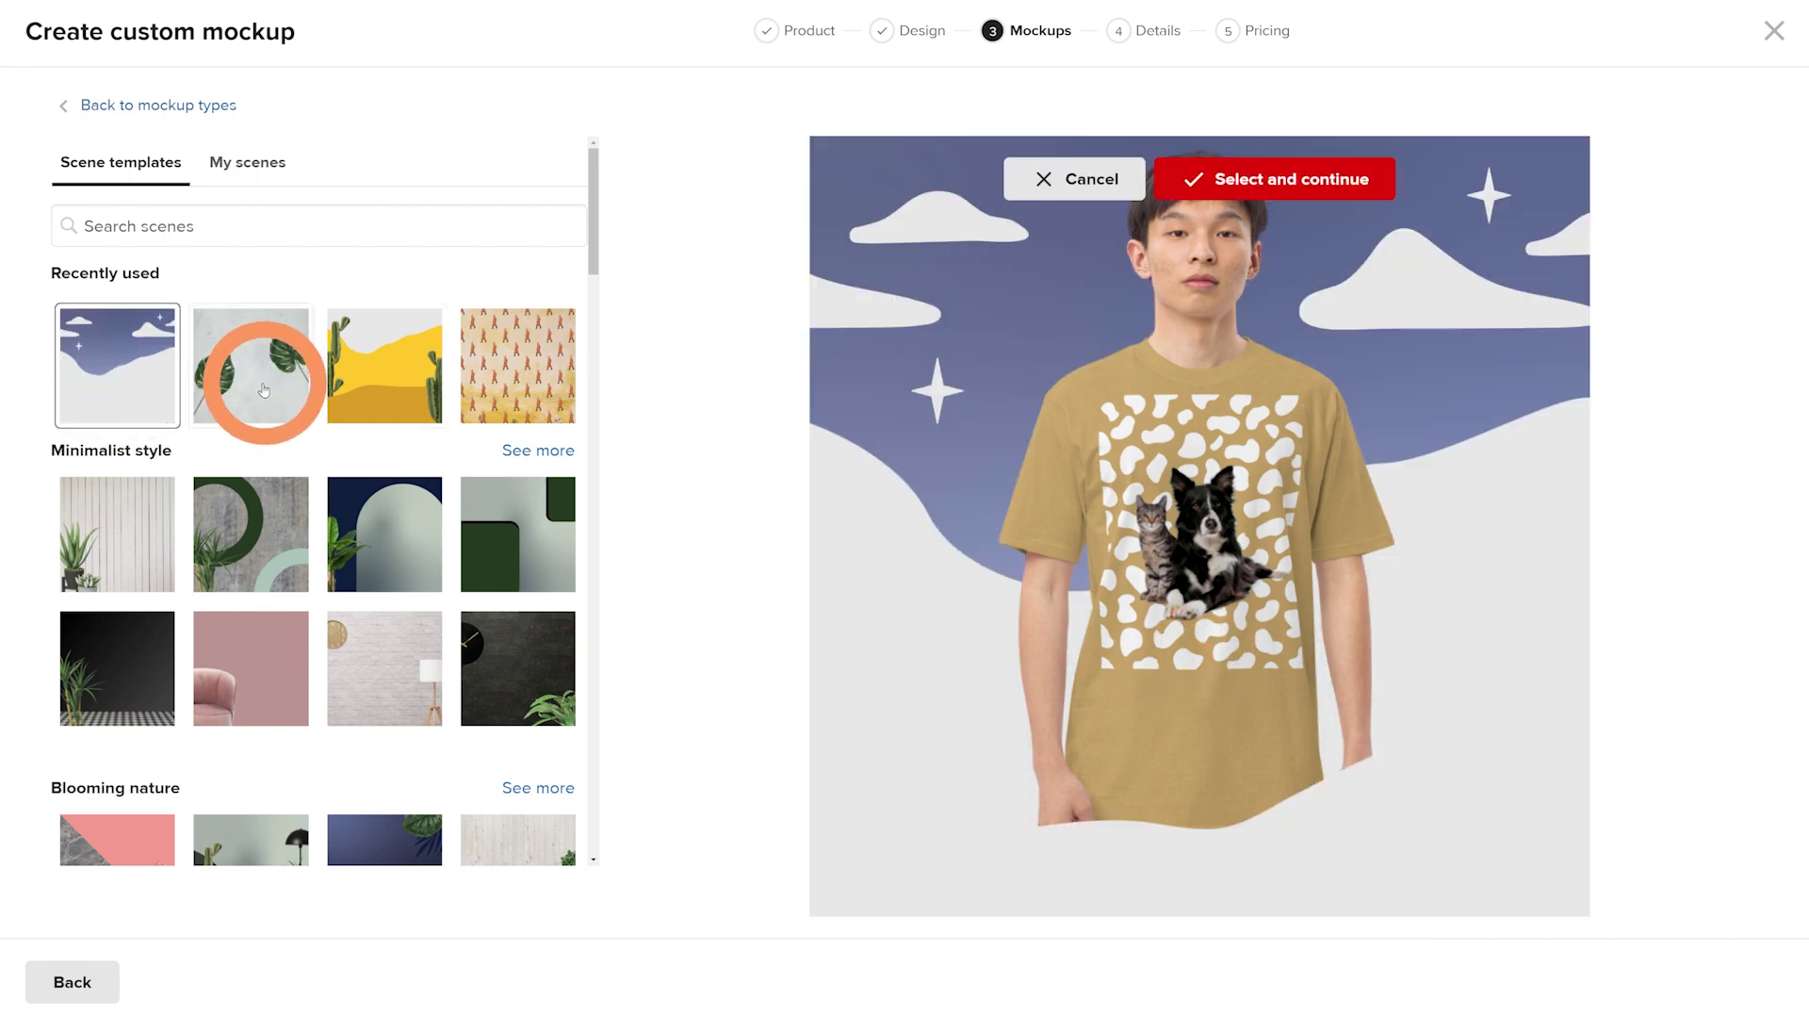
left_click(355, 382)
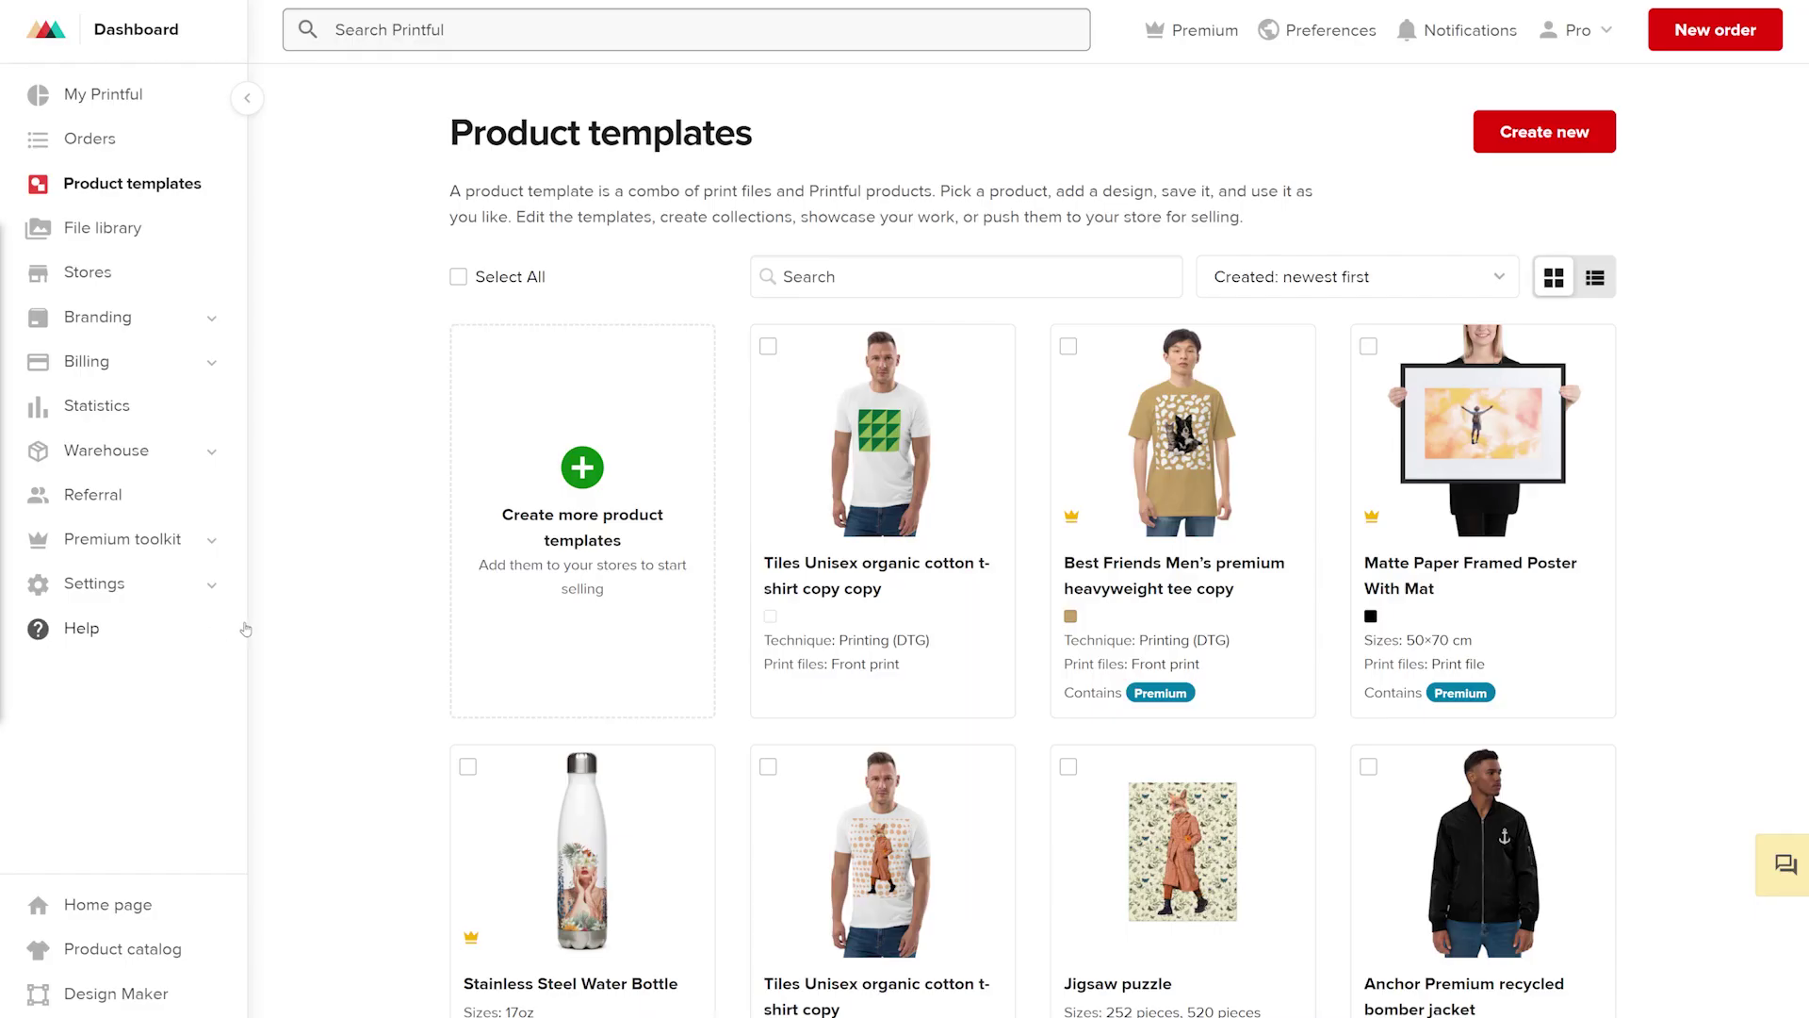
Start Download mockups for the Tiles tee template, create a custom mockup and pick the white planks scene
mouse_move(800, 544)
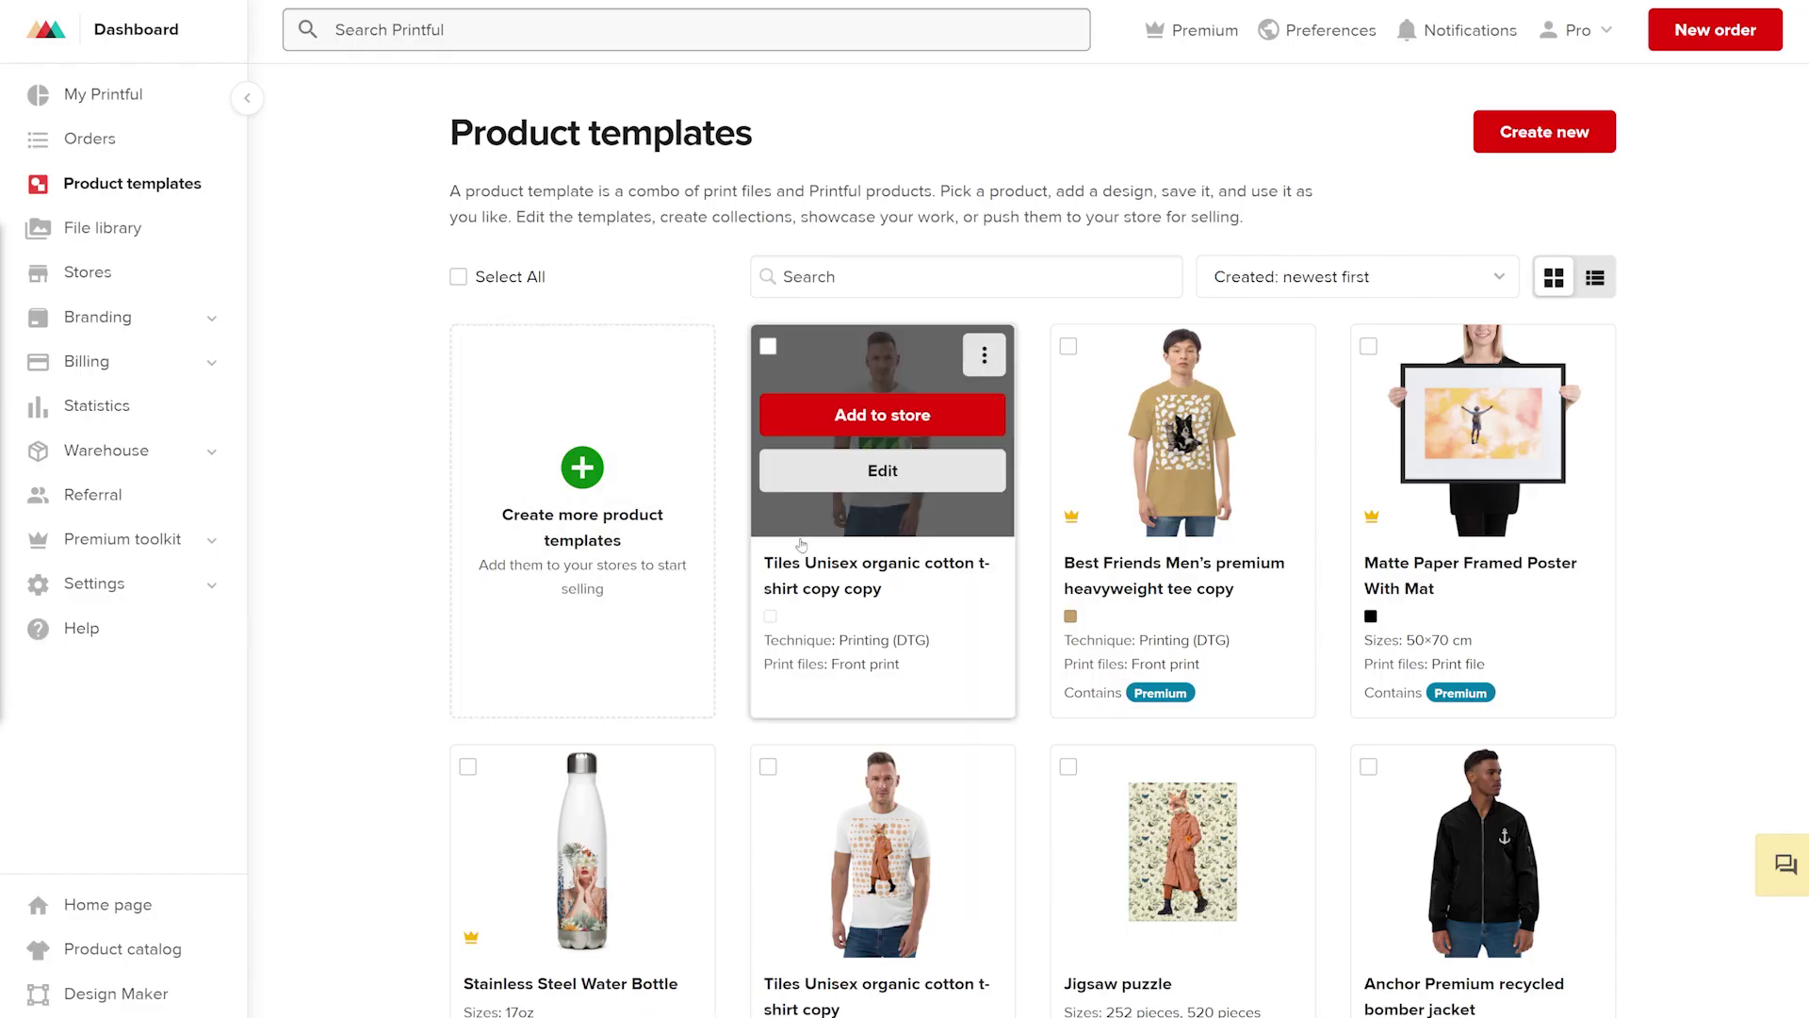
left_click(985, 368)
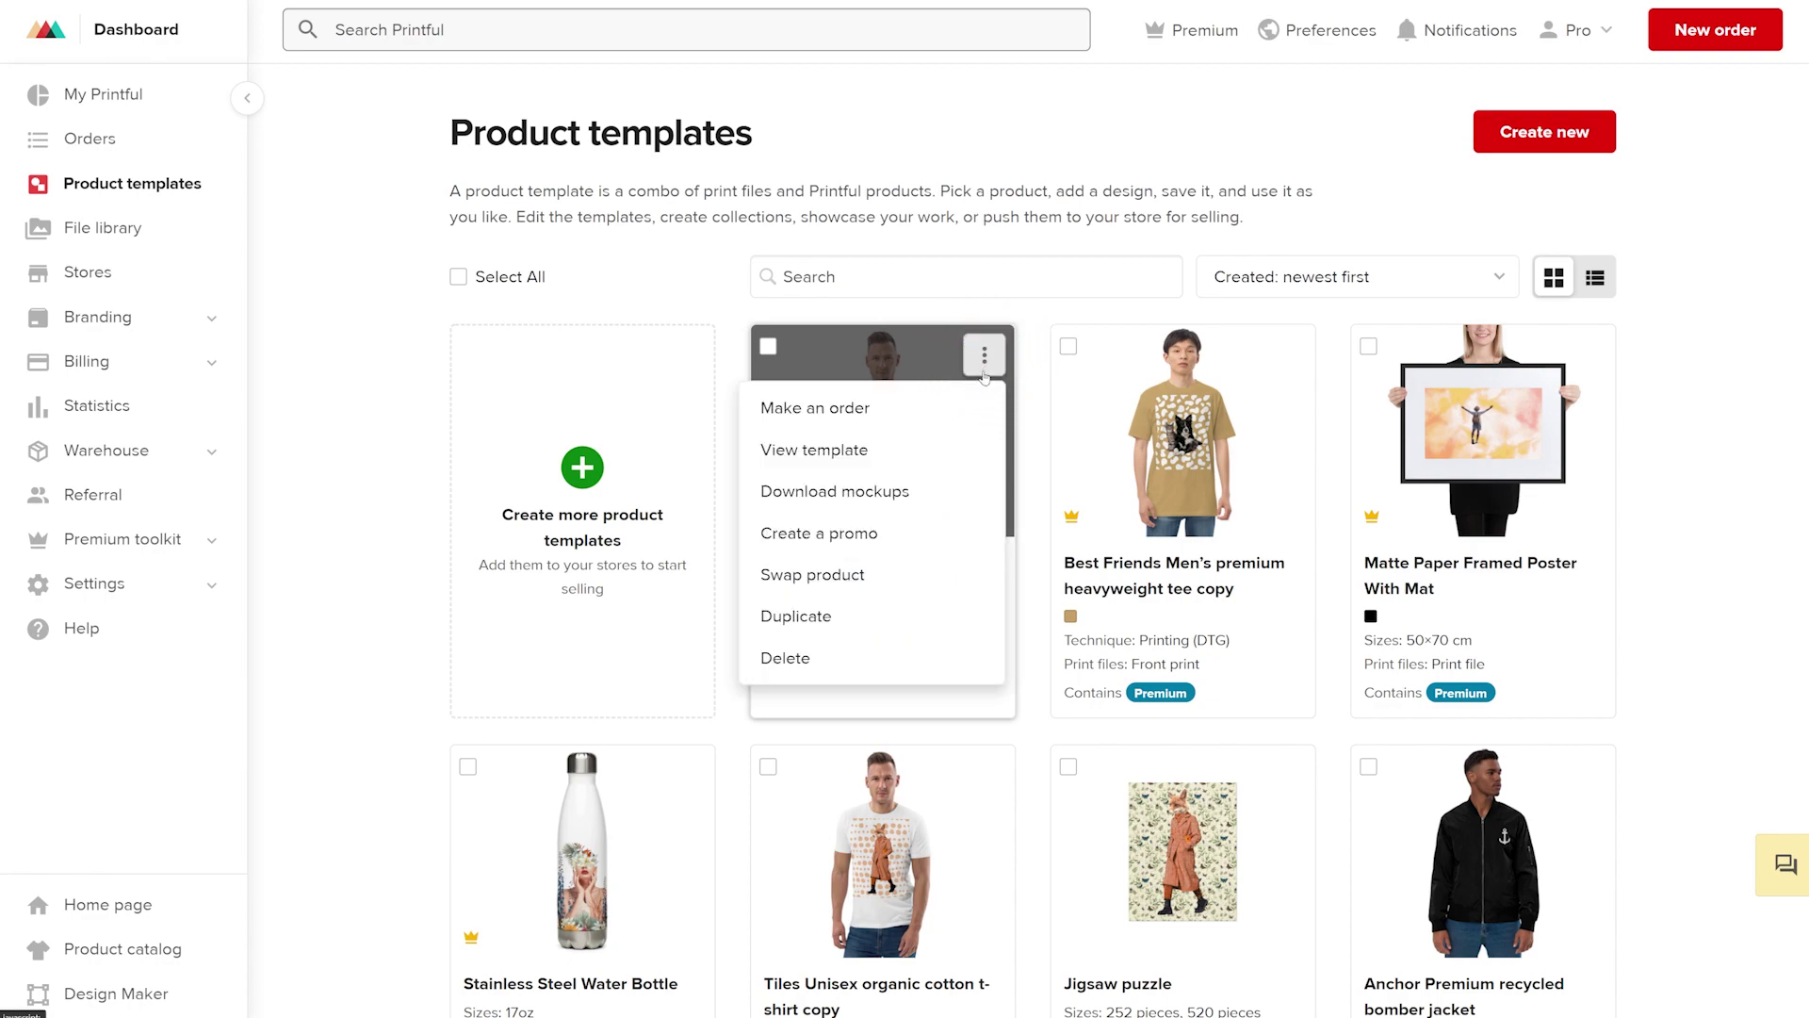
left_click(943, 502)
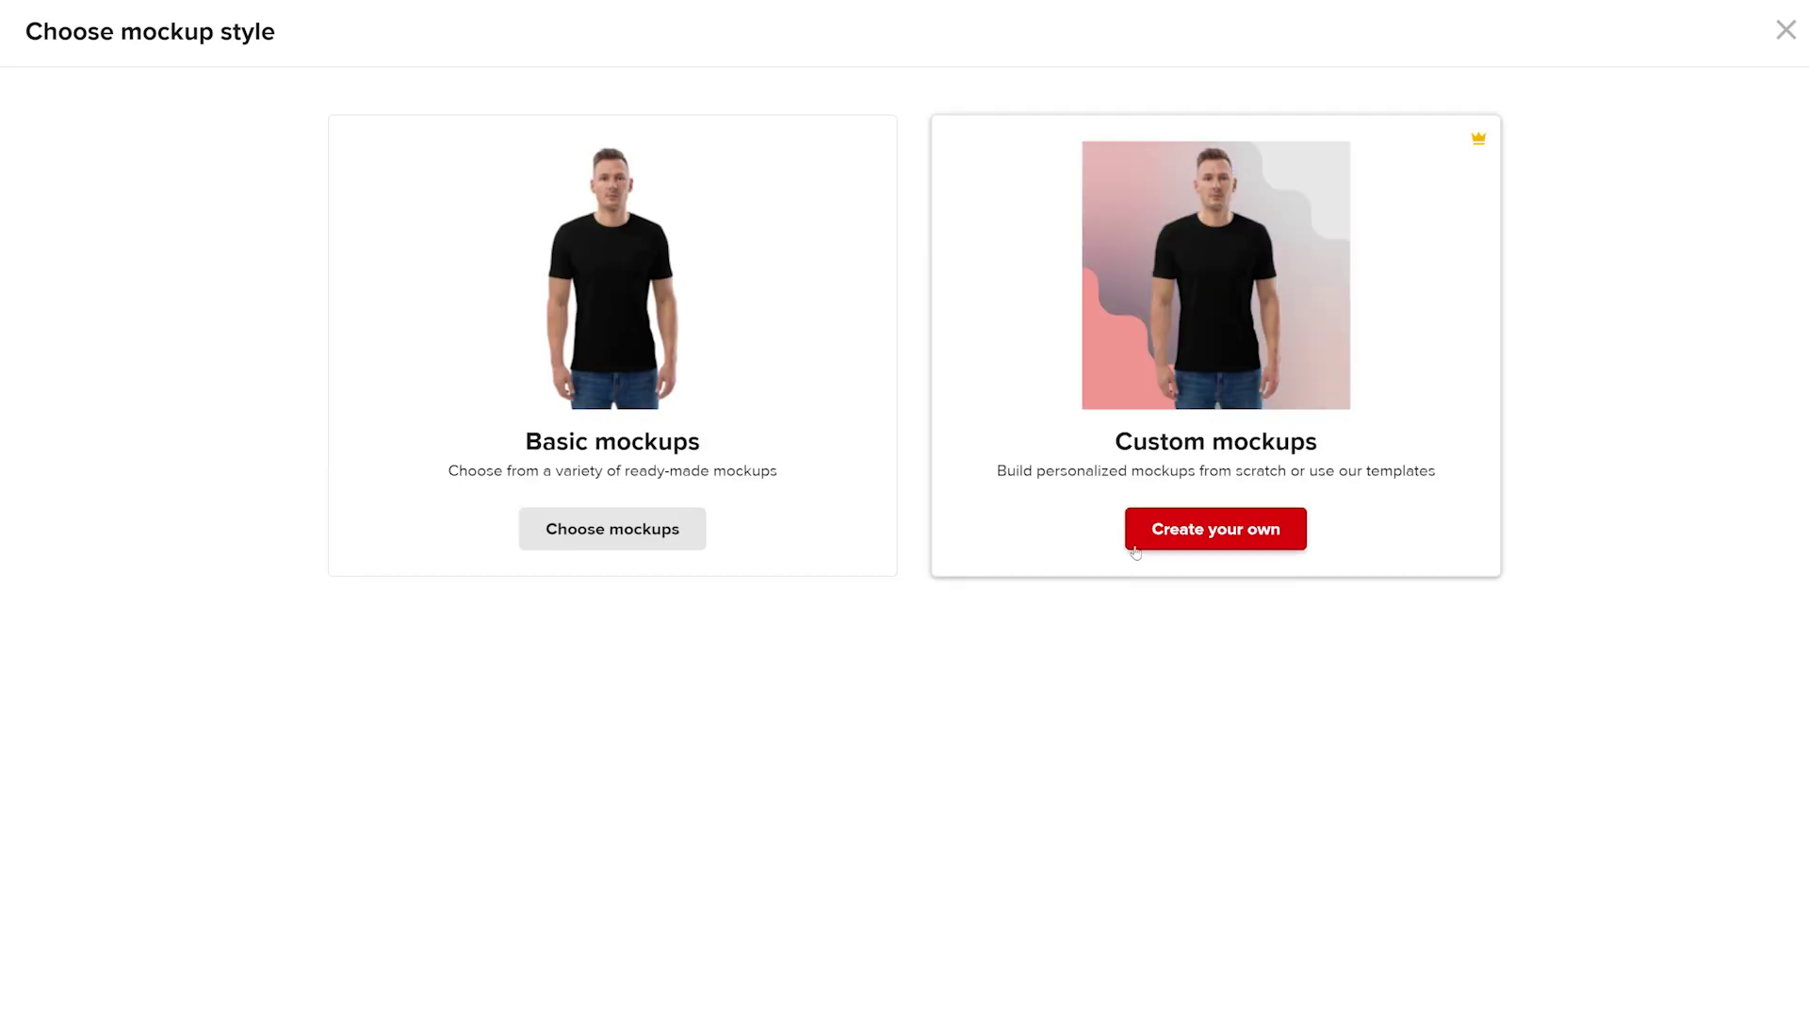
left_click(1217, 535)
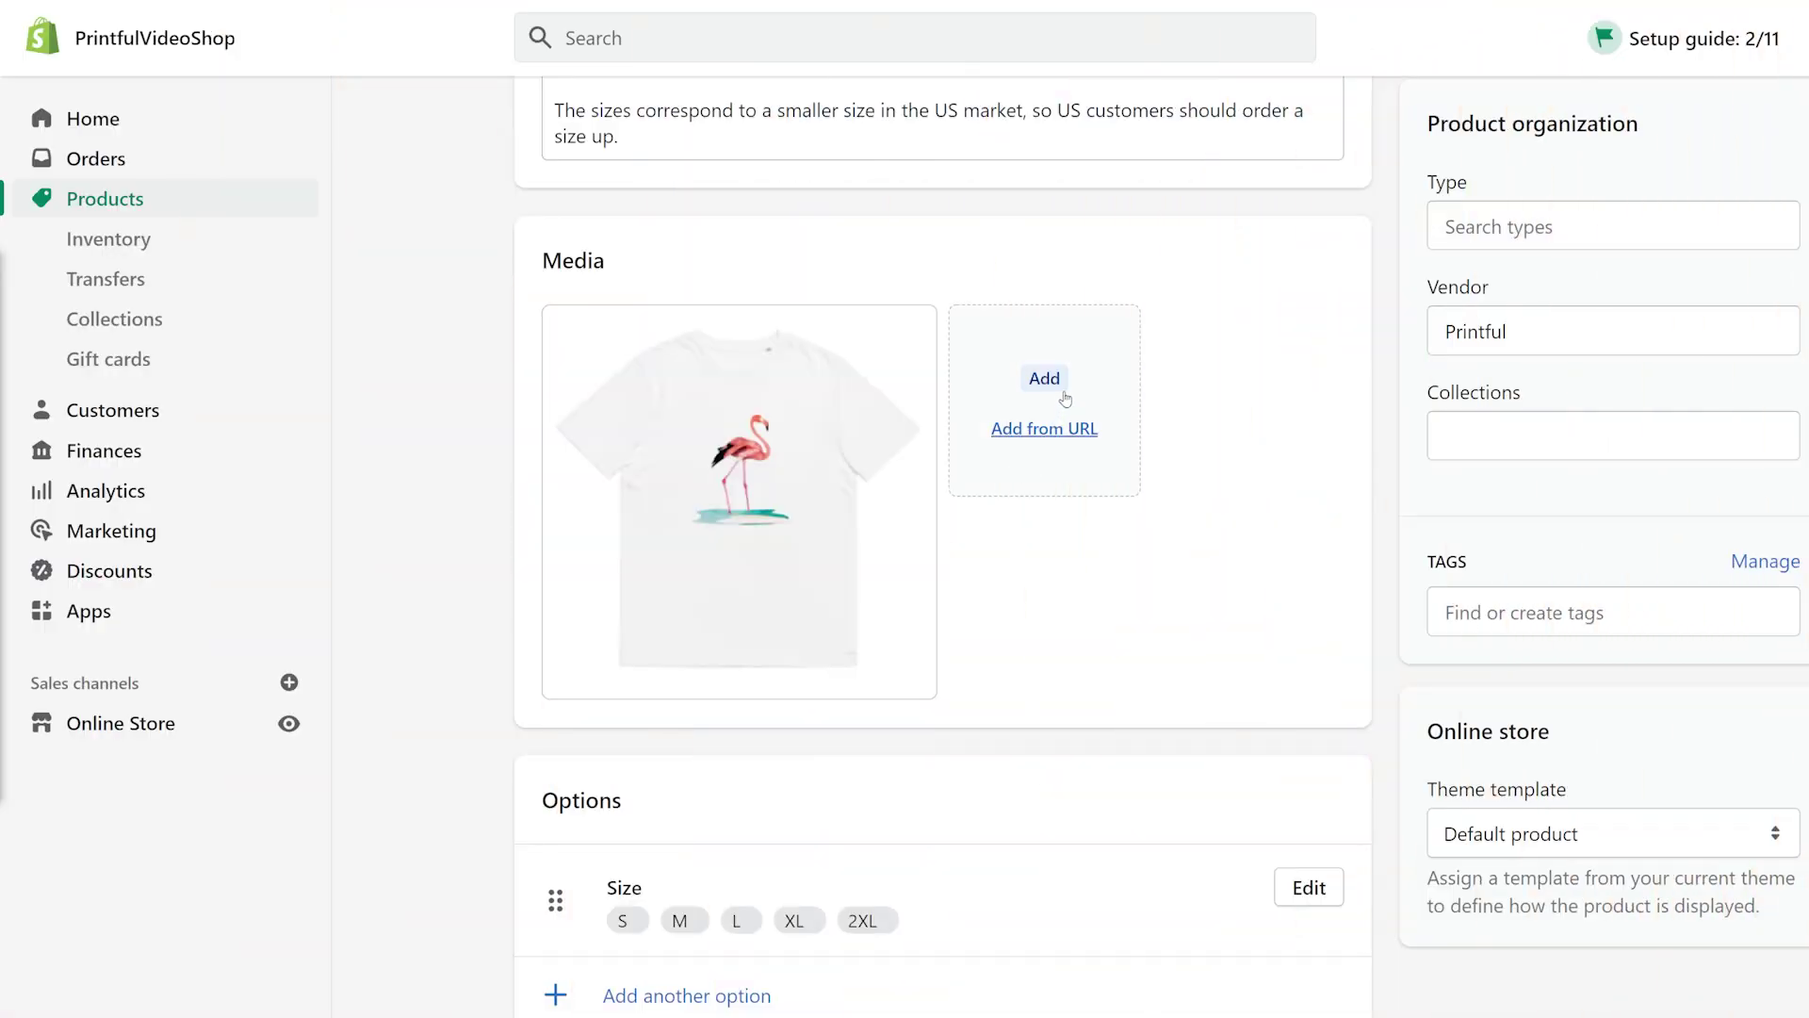
left_click(1060, 406)
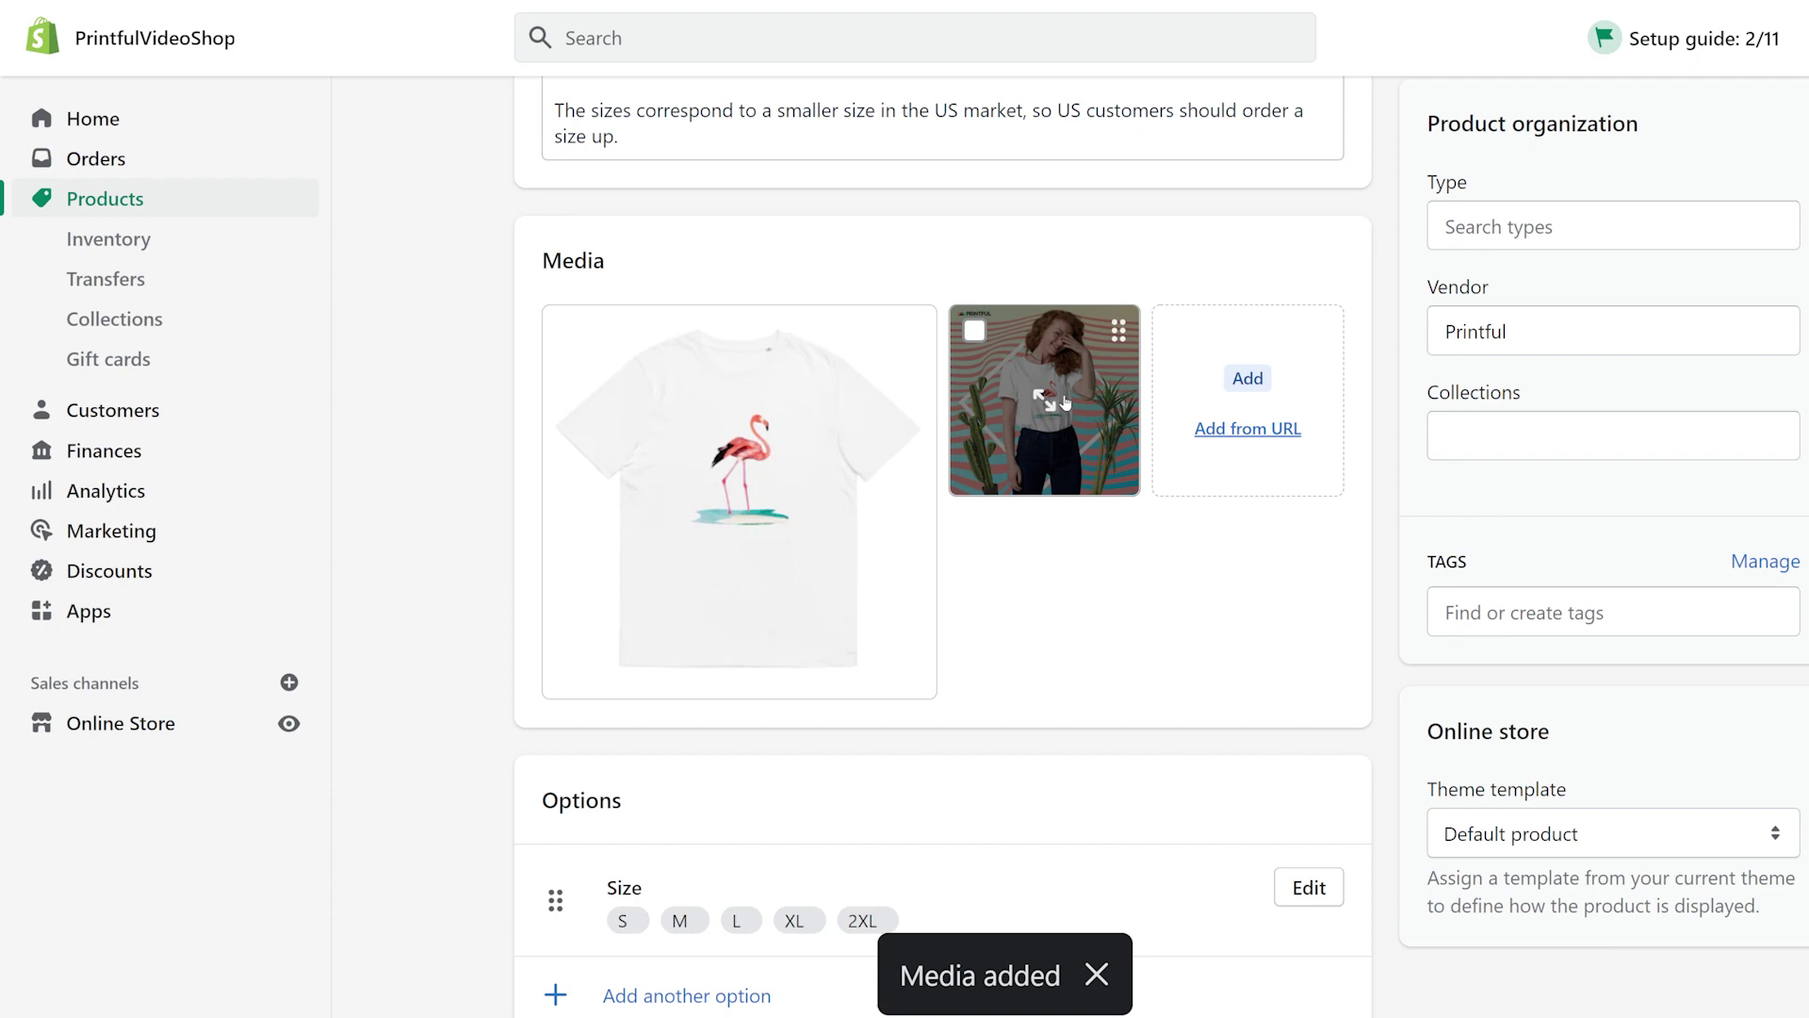
Drag the flamingo tee mockup into the first Shopify Media slot, then go to Printful's Product templates
left_click_drag(1066, 402, 744, 501)
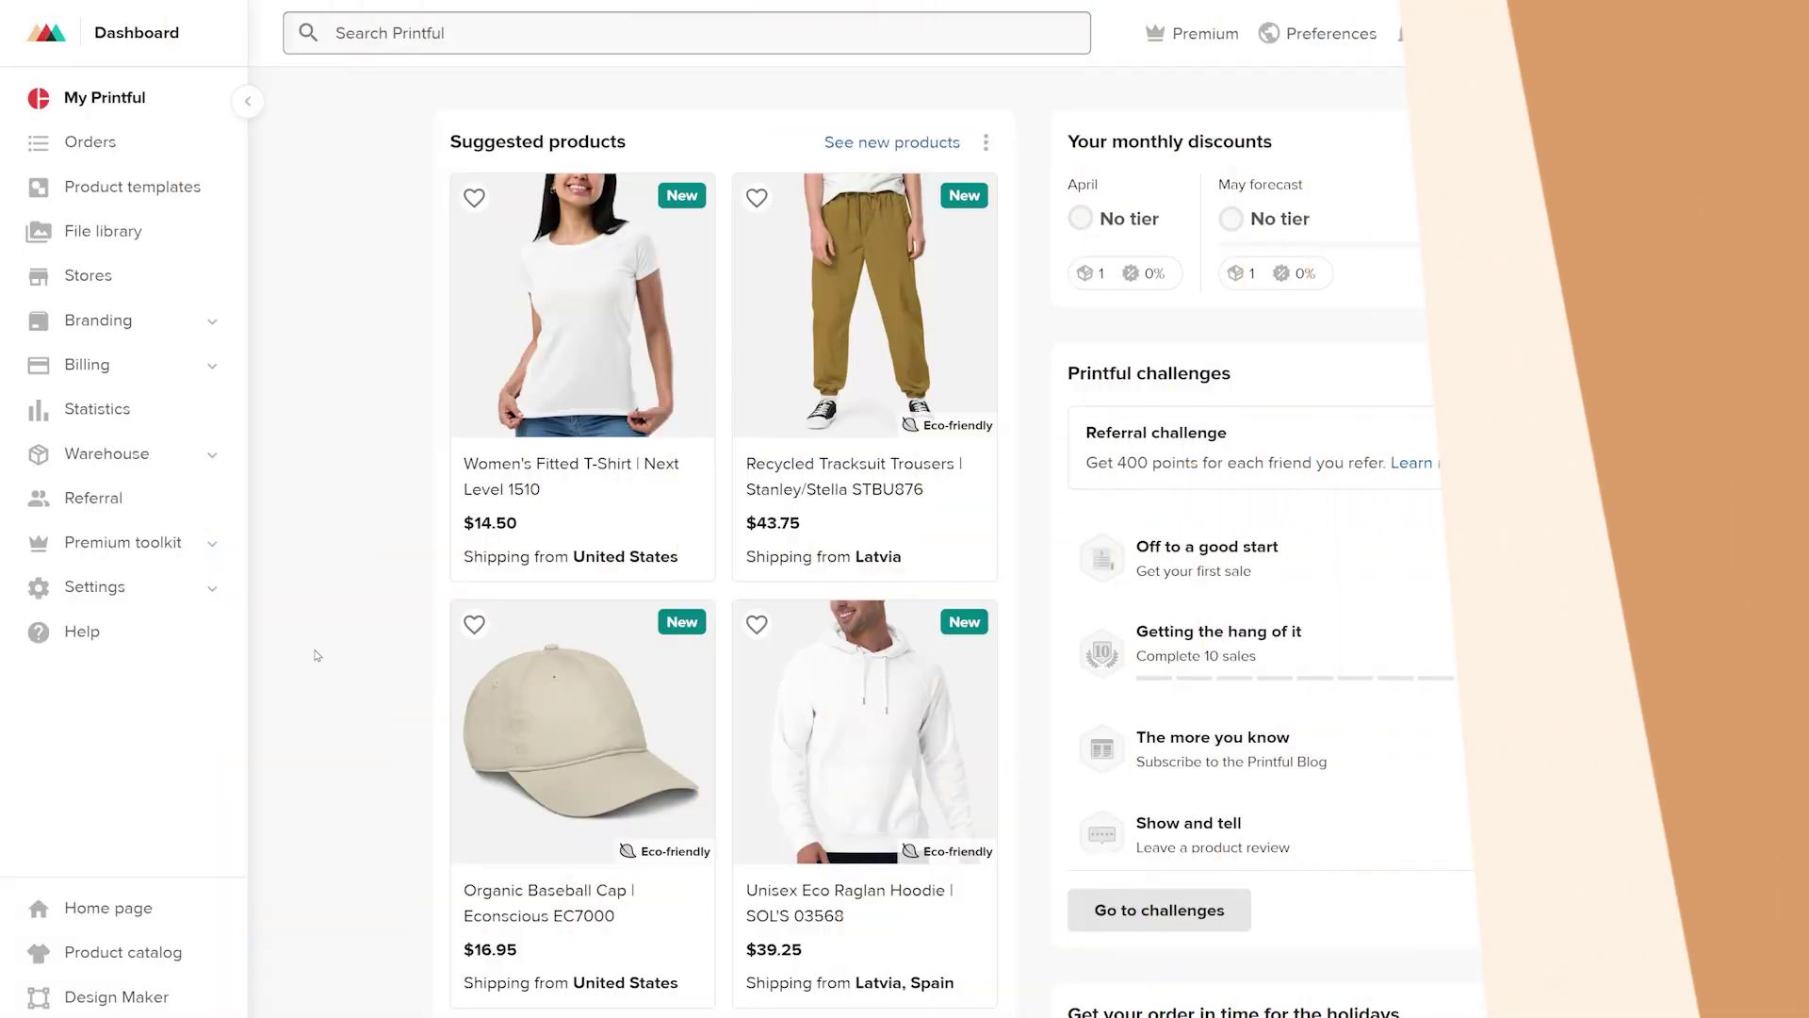
left_click(201, 192)
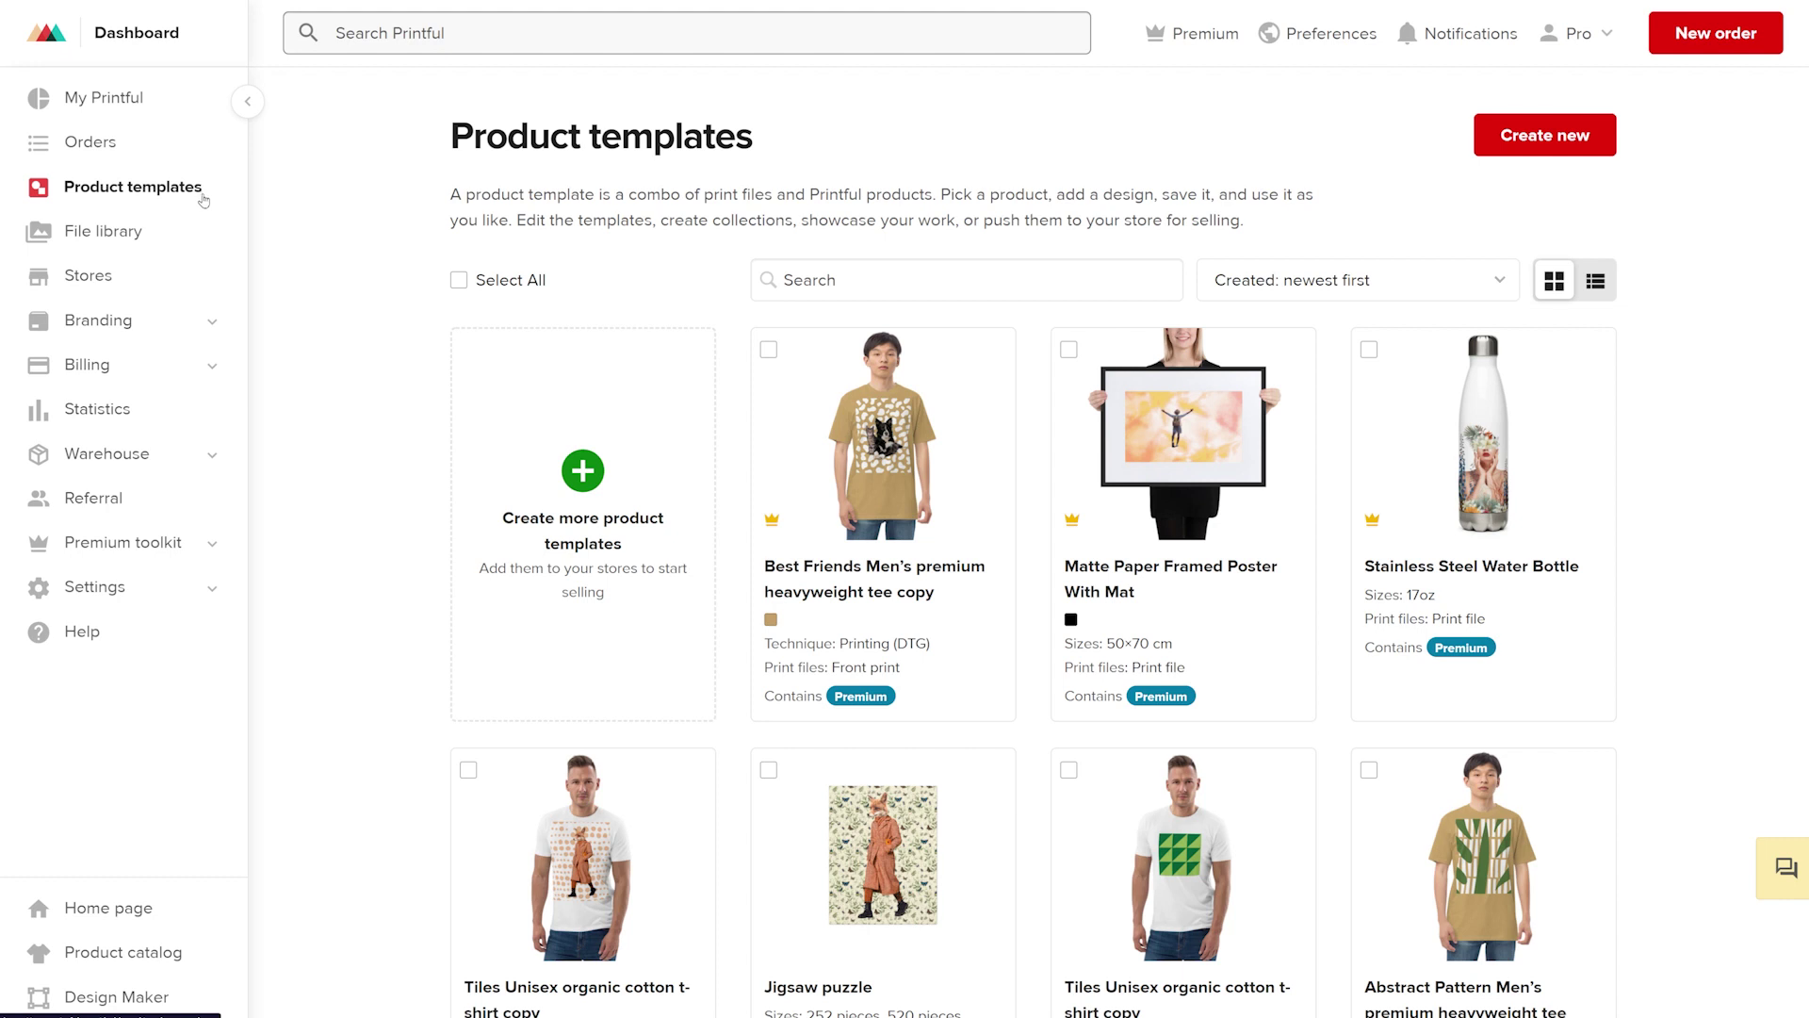
Save the PrintfulVideoShop store's Flamingo product as a product template
left_click(158, 285)
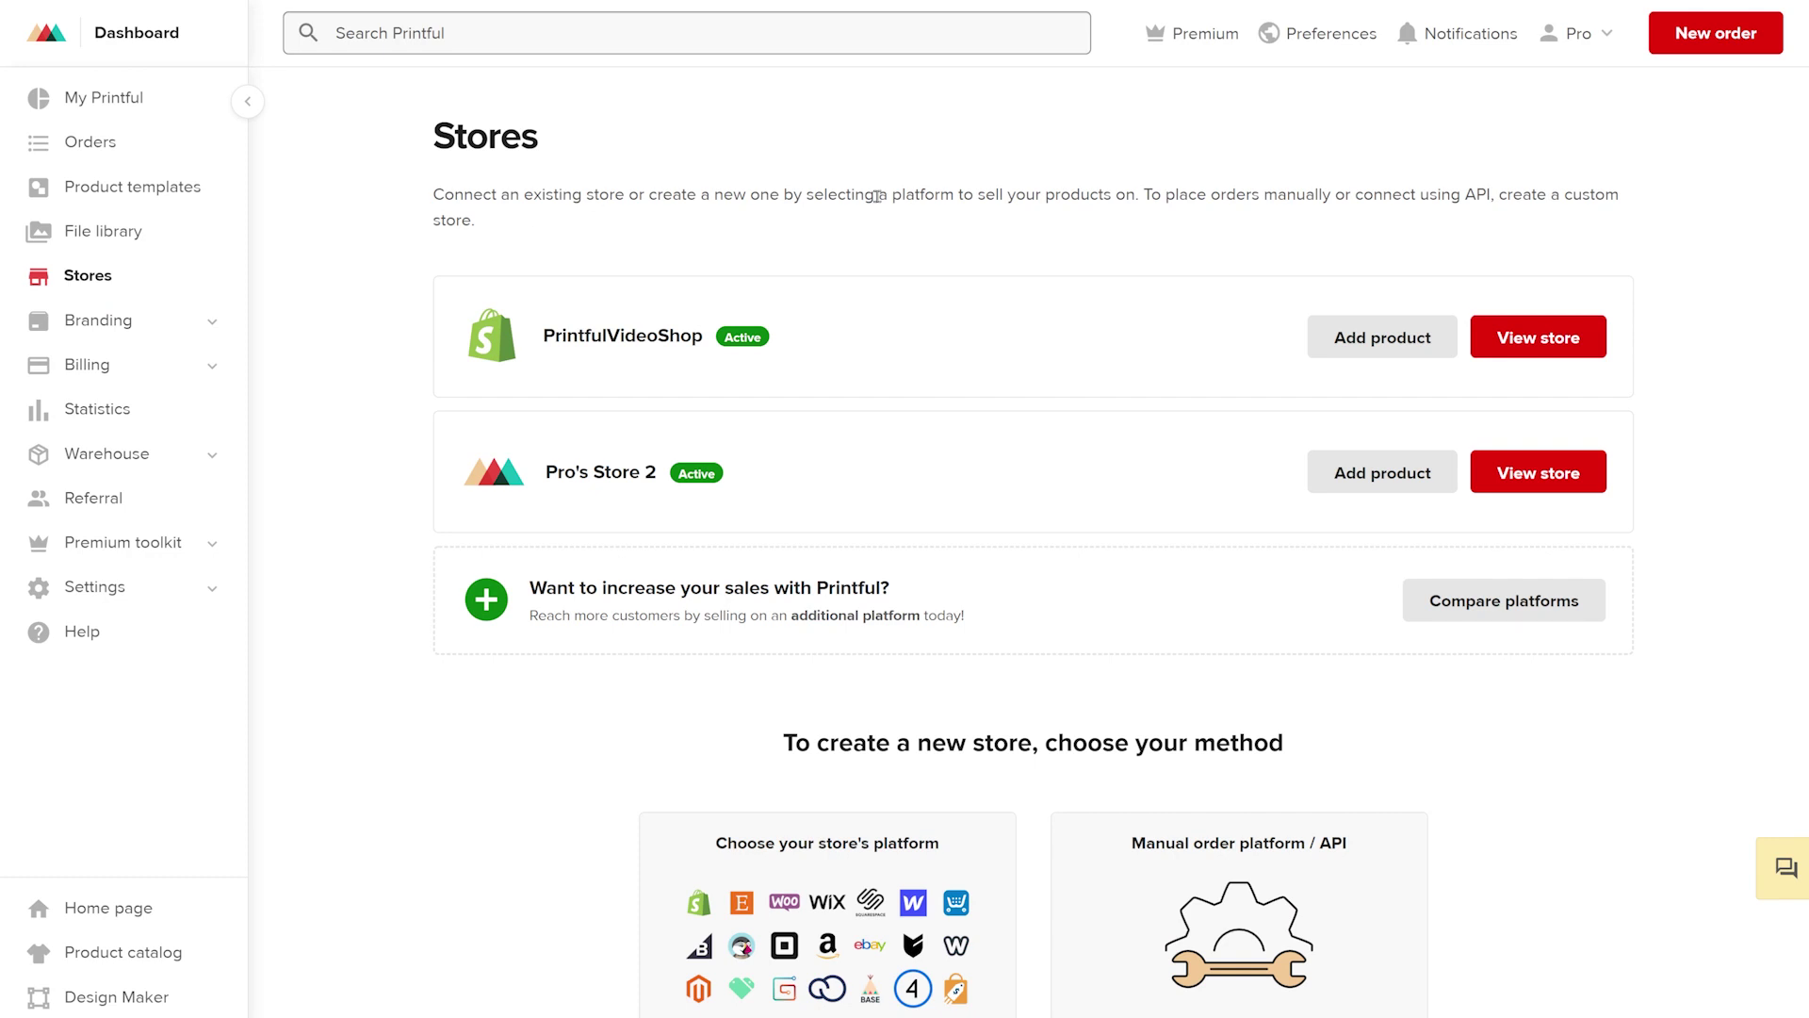
left_click(1539, 338)
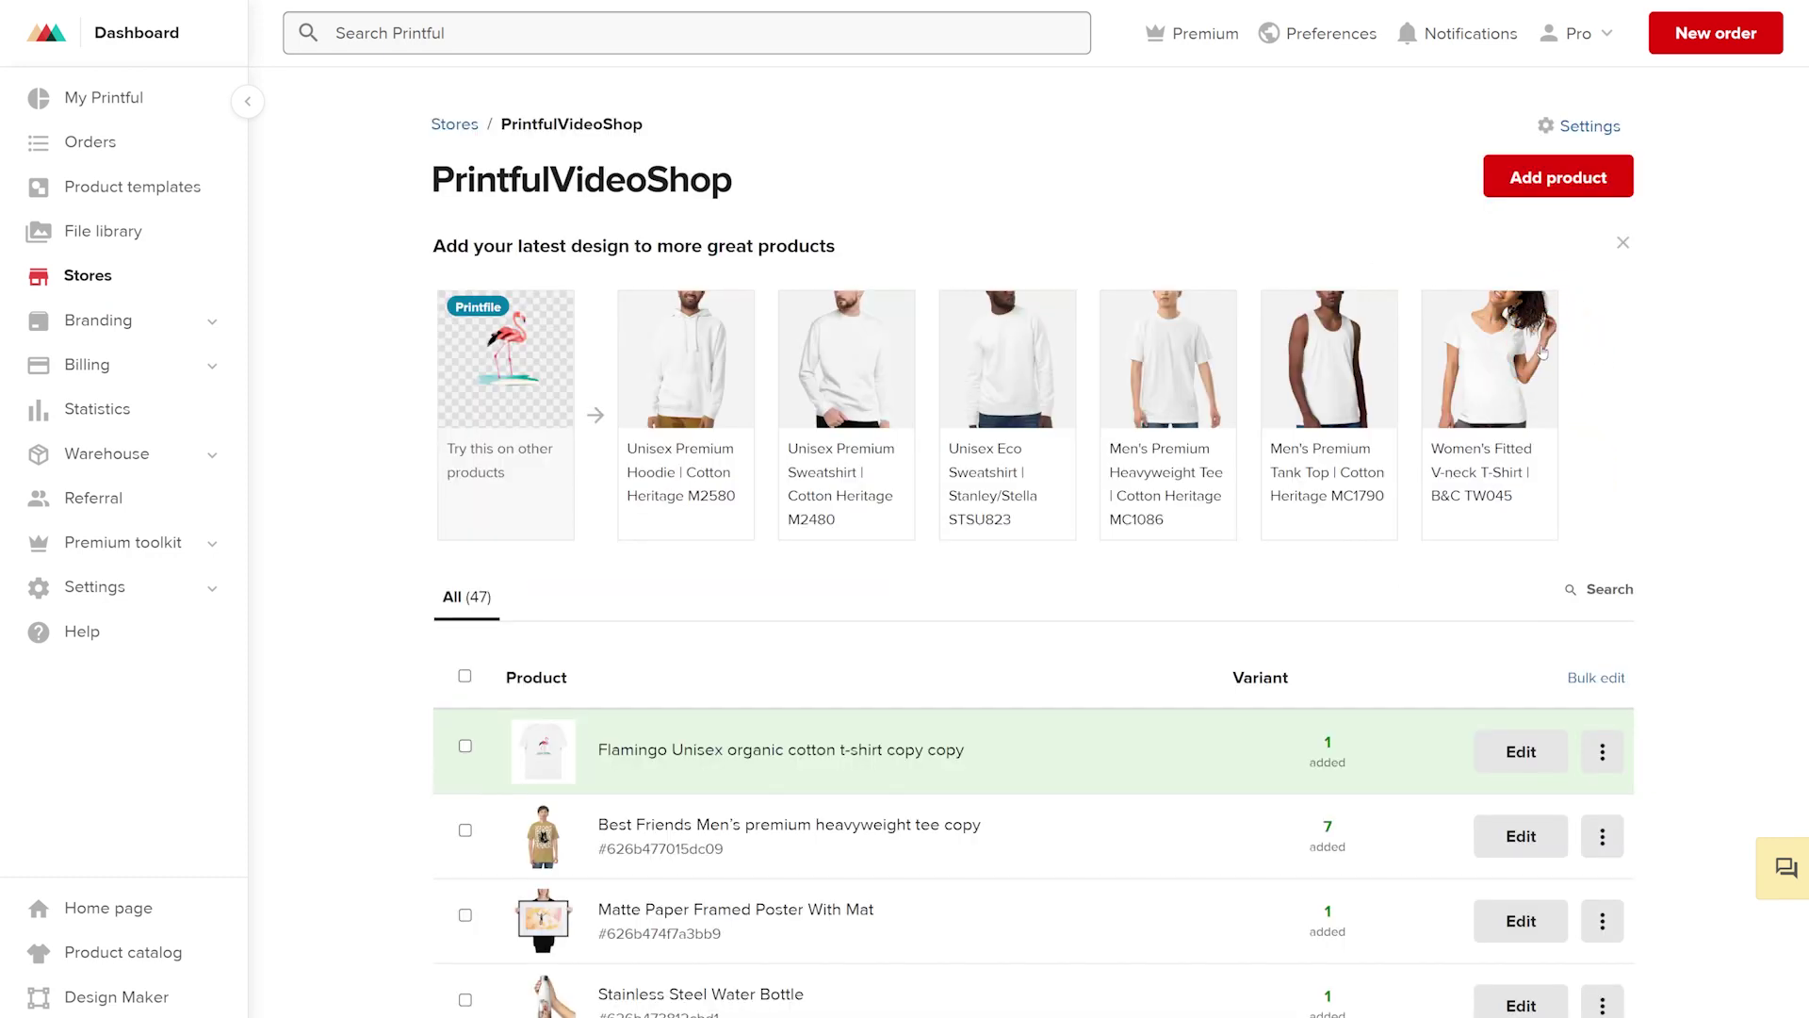
left_click(1601, 752)
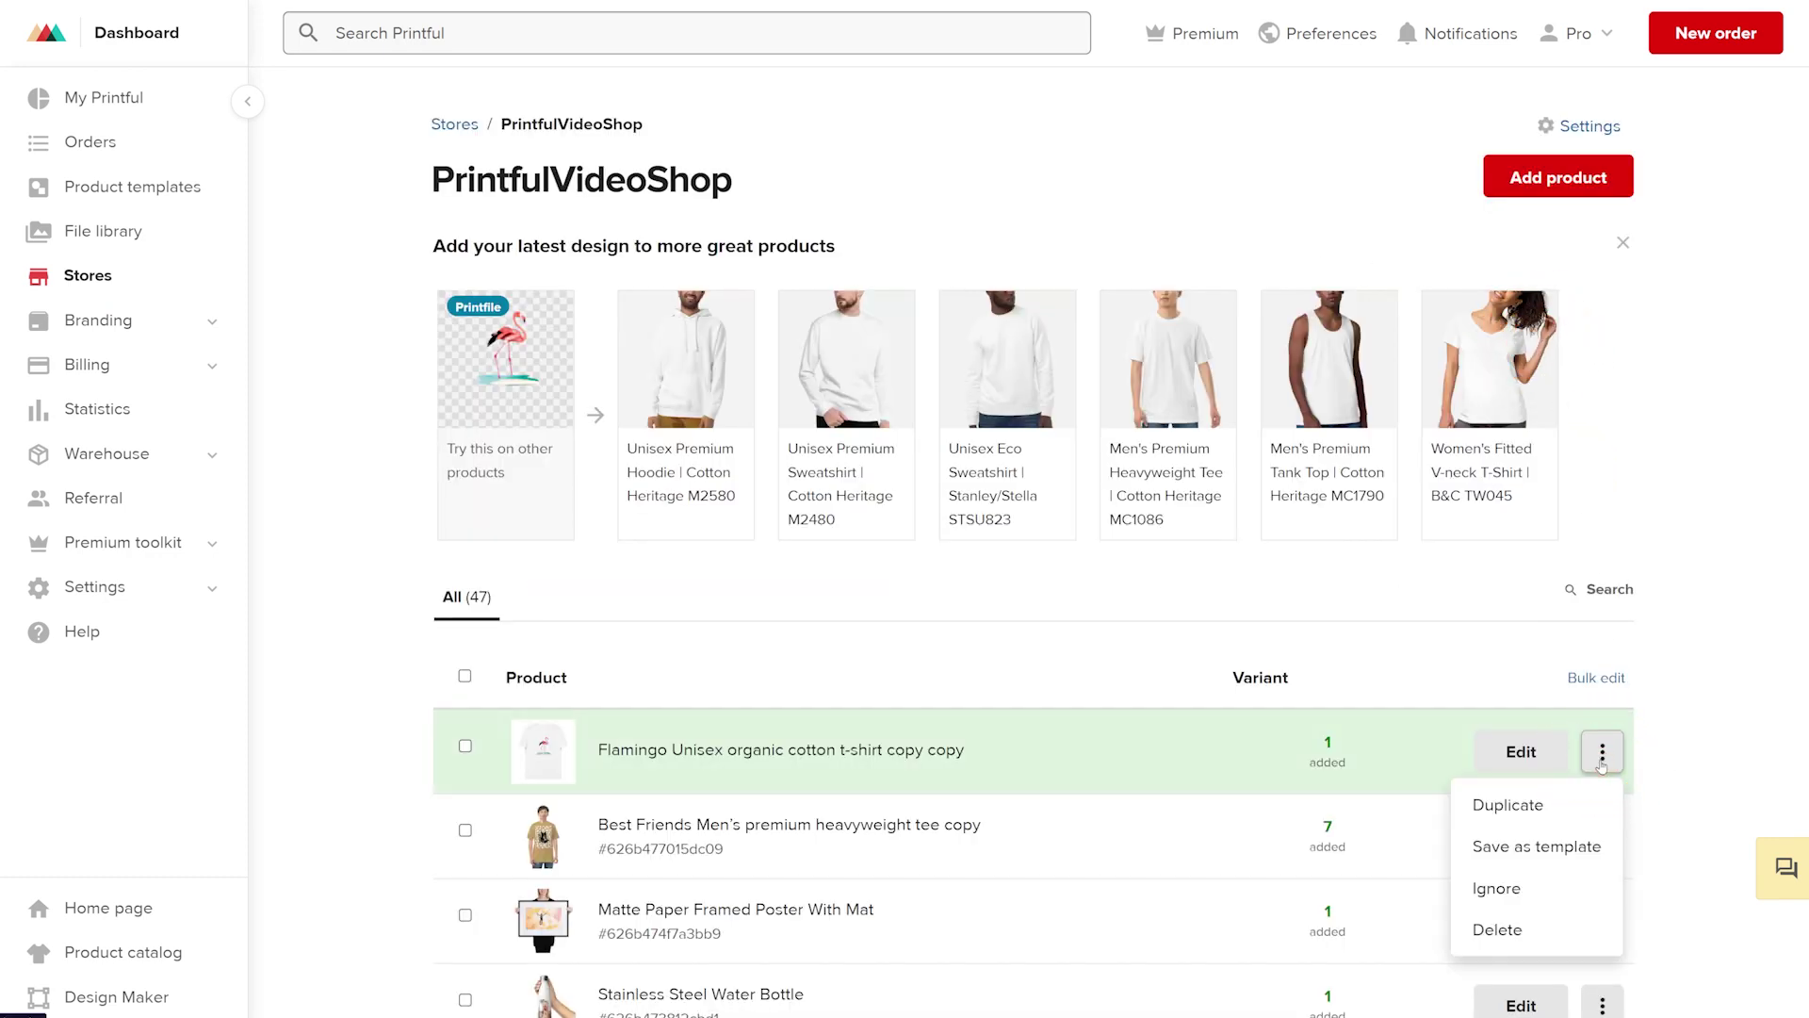
left_click(1590, 848)
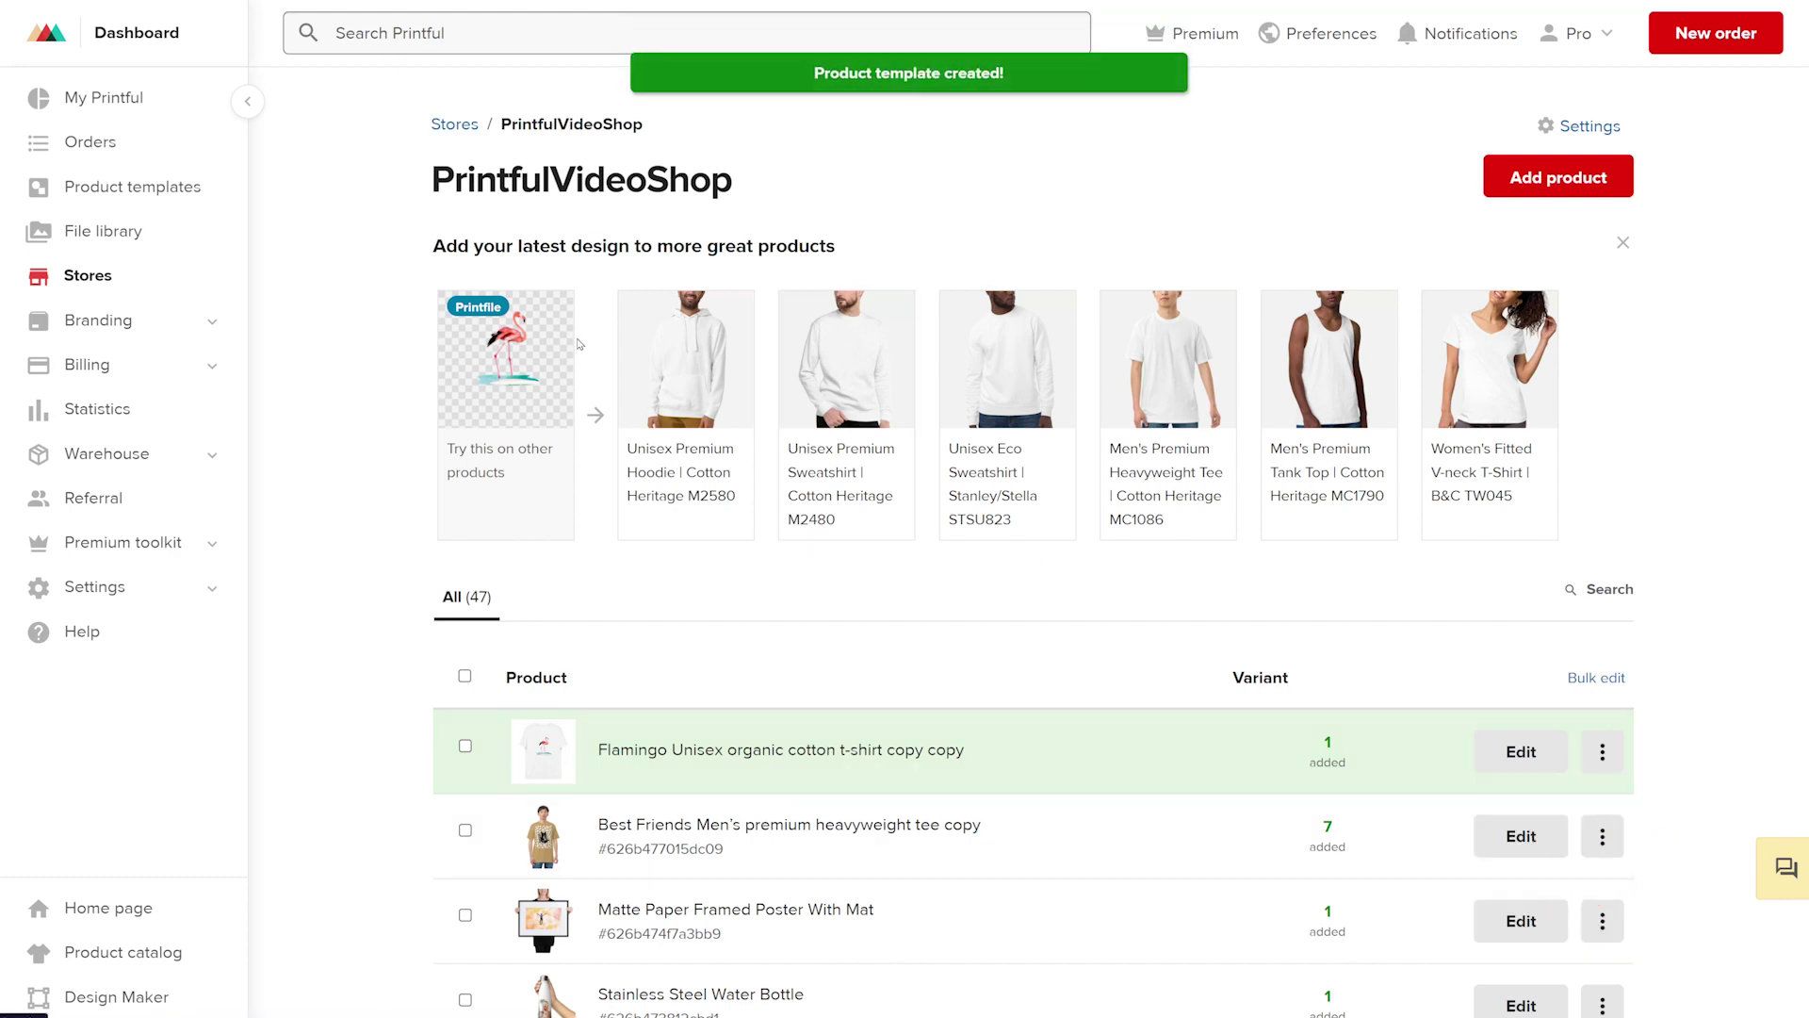
Choose Download mockups from the Flamingo template's actions menu in Product templates
left_click(179, 188)
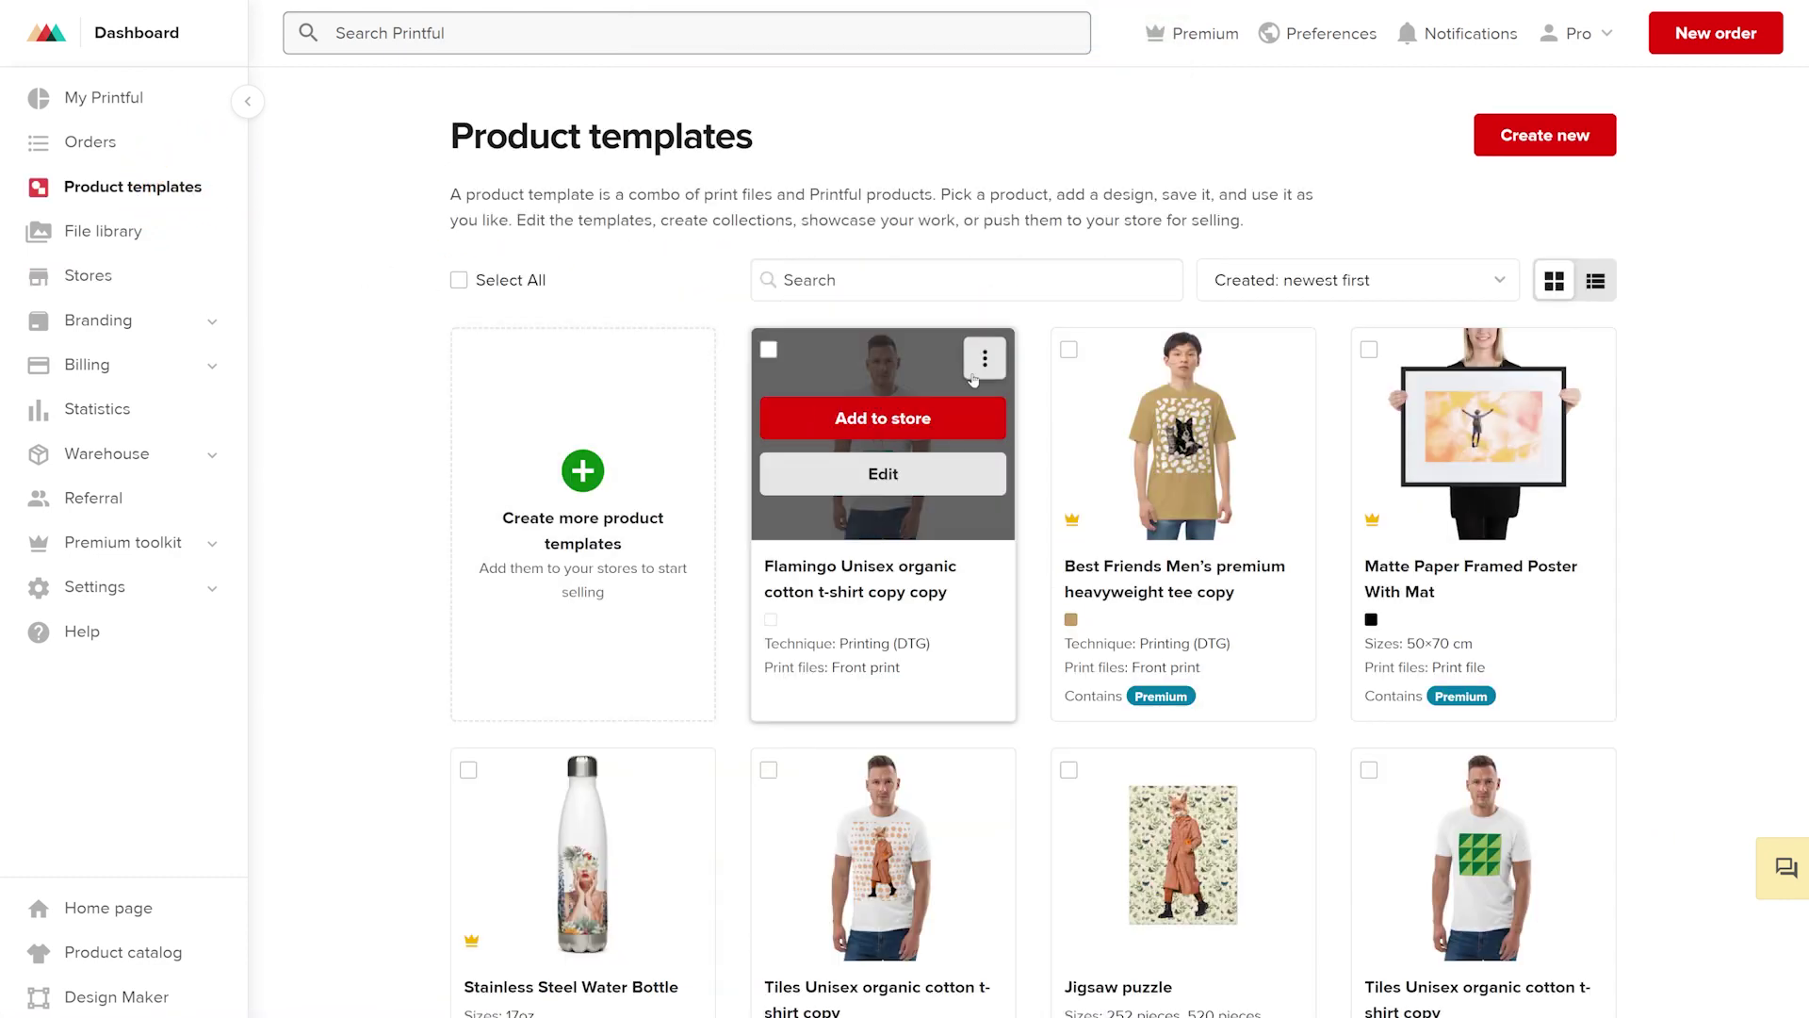
left_click(985, 358)
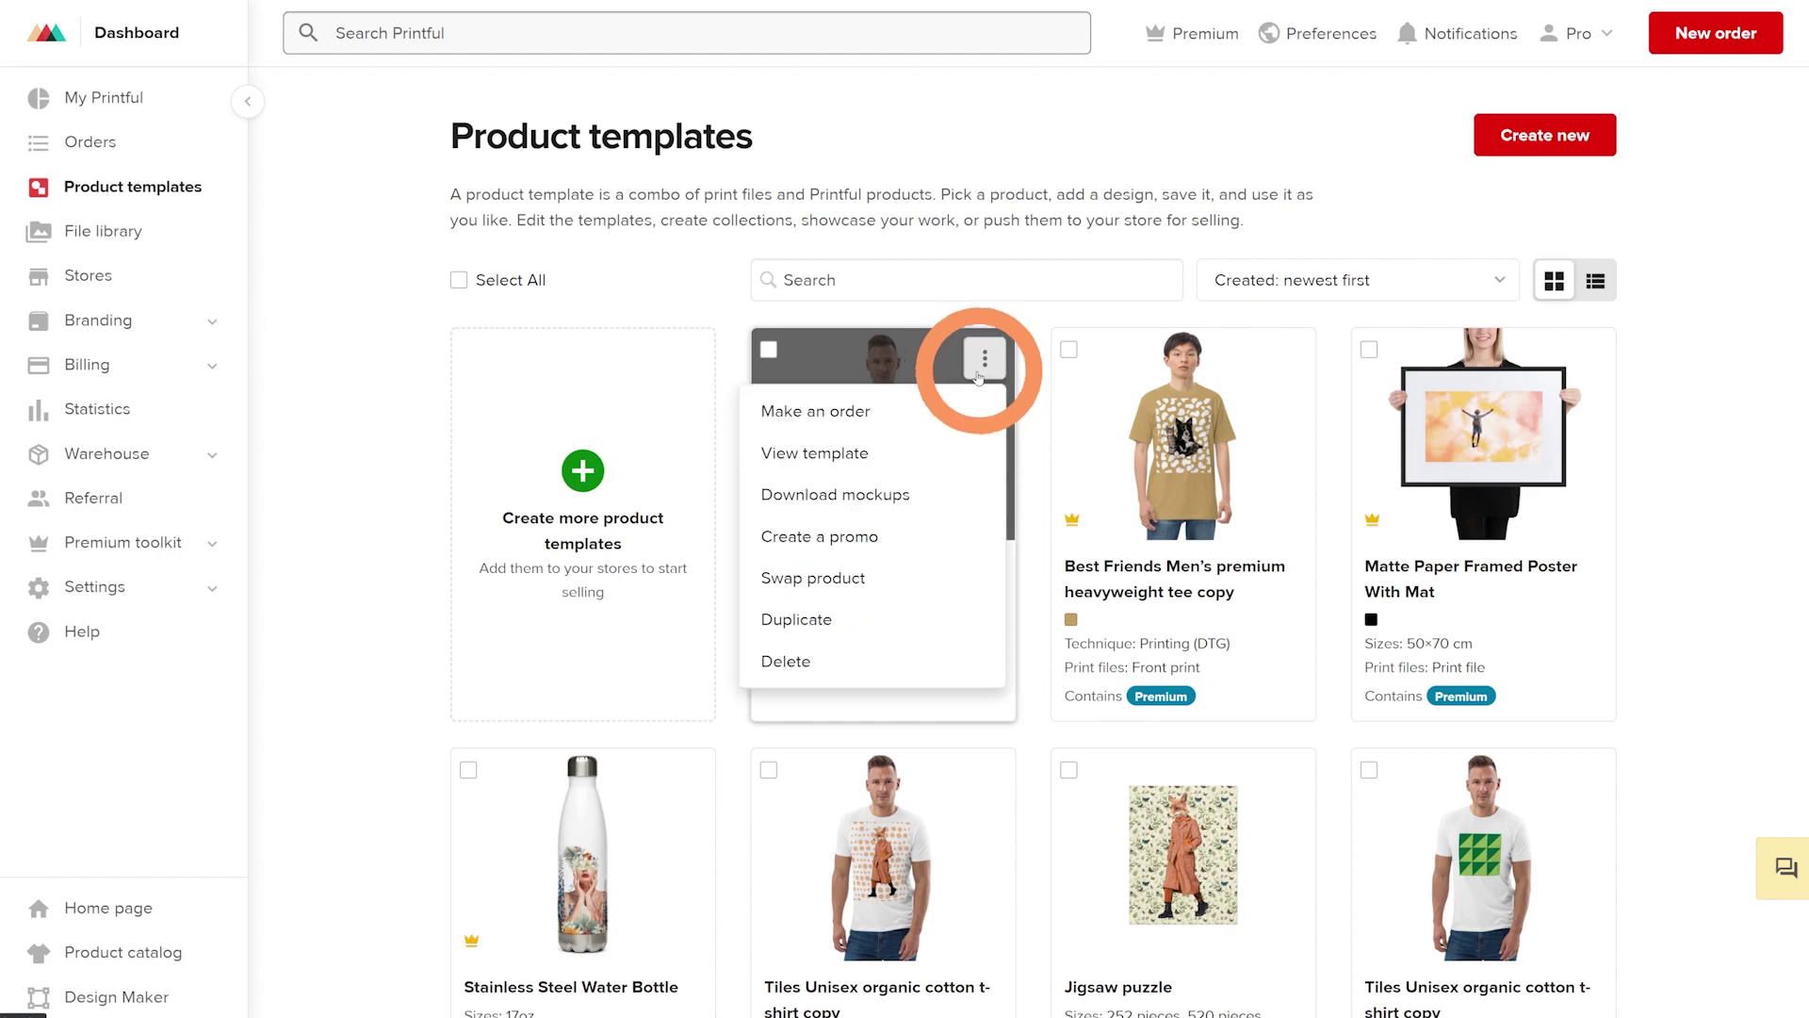
left_click(941, 496)
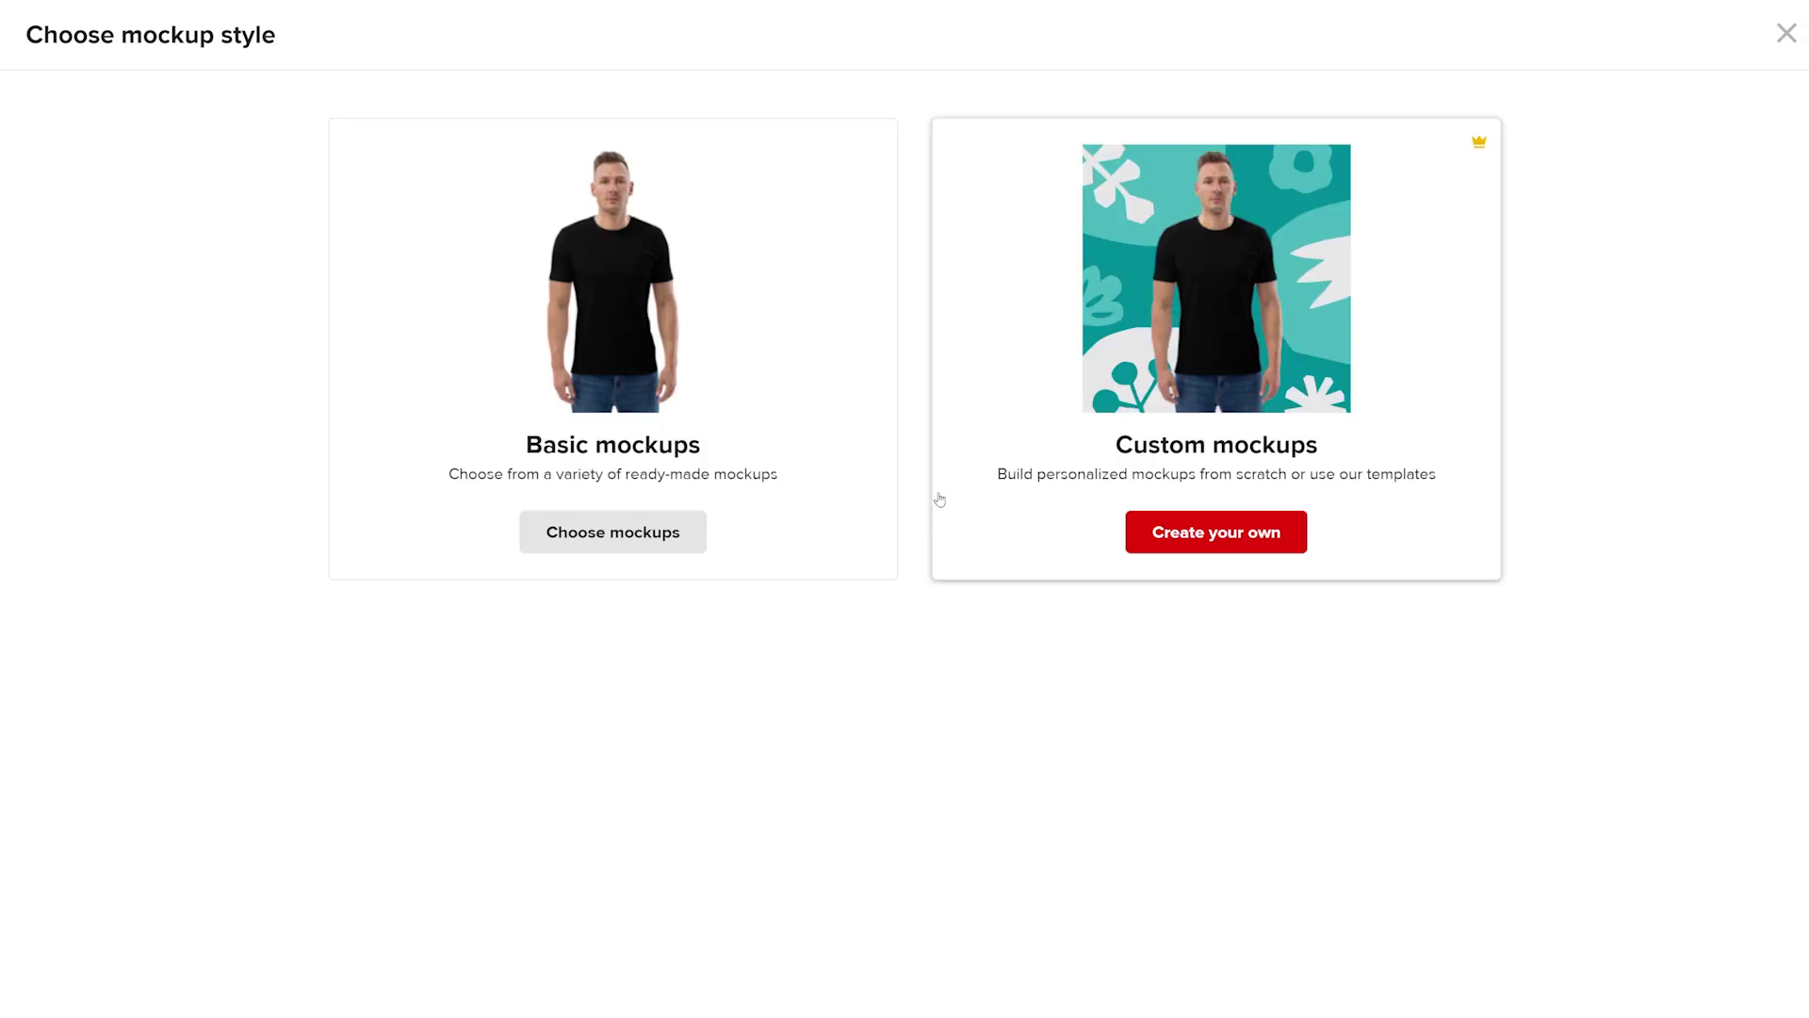
Start a custom mockup and browse the My scenes and Scene templates lists
left_click(1229, 545)
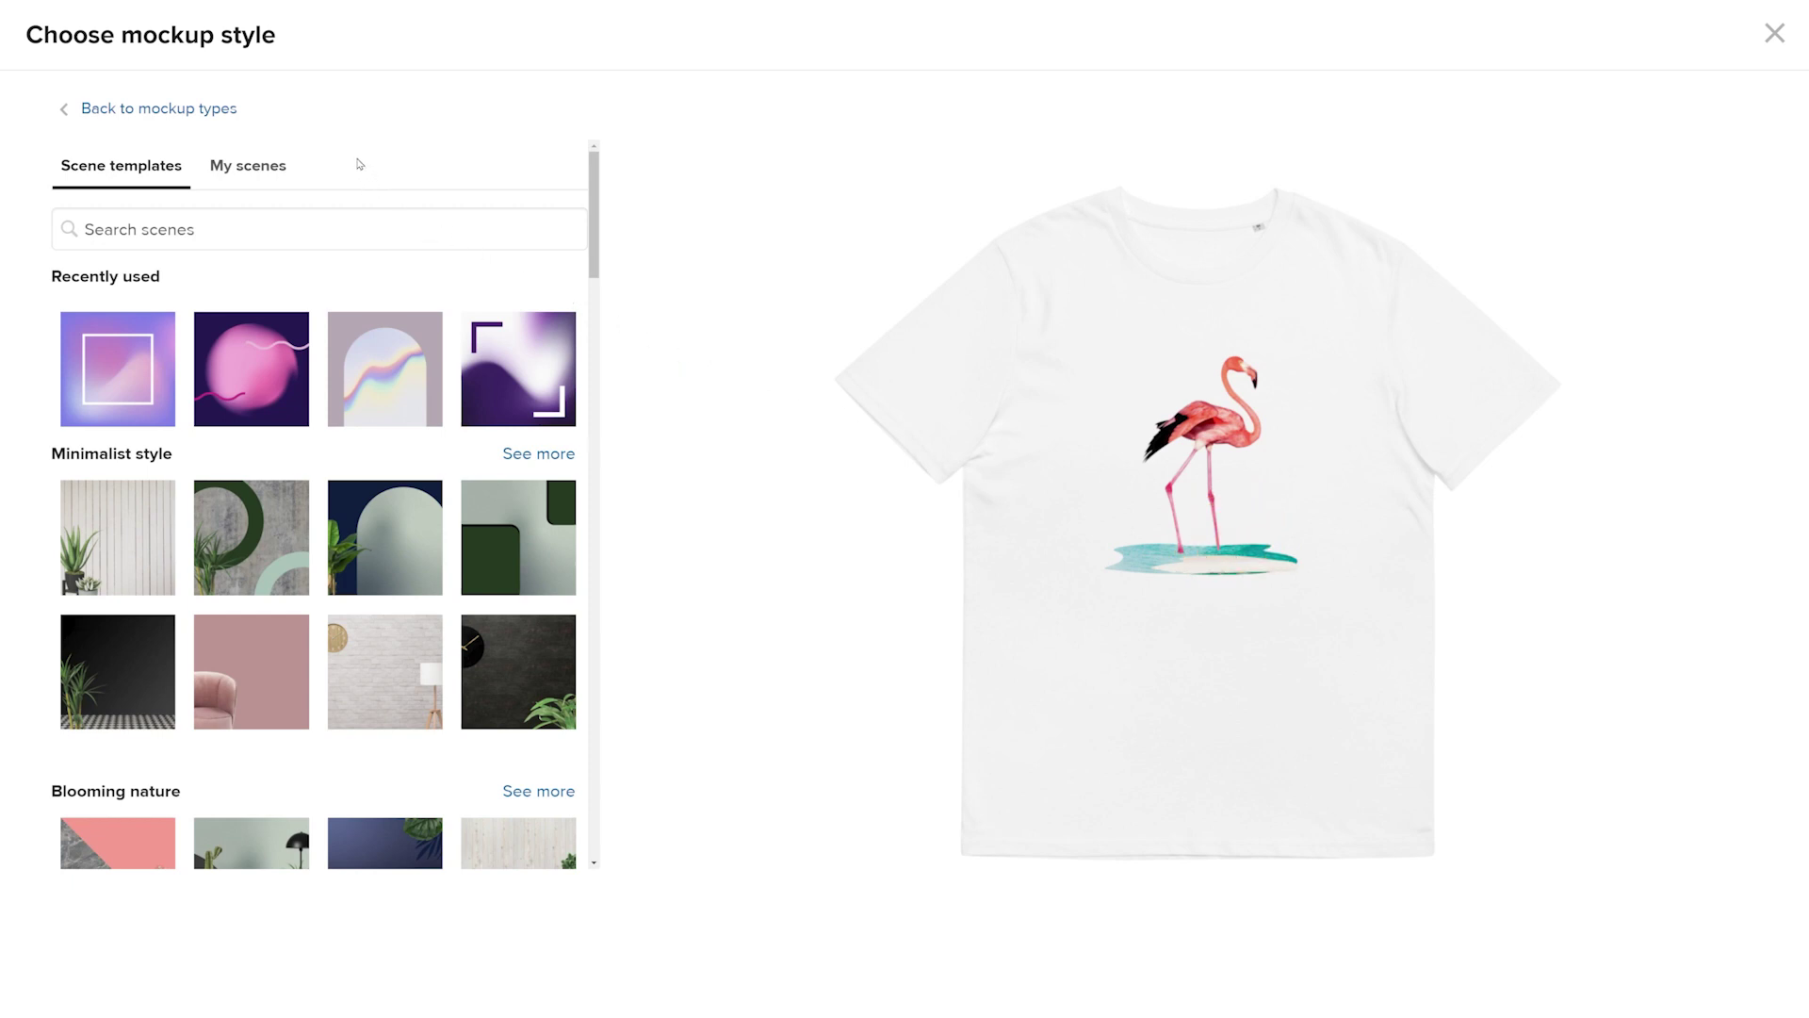
left_click(247, 173)
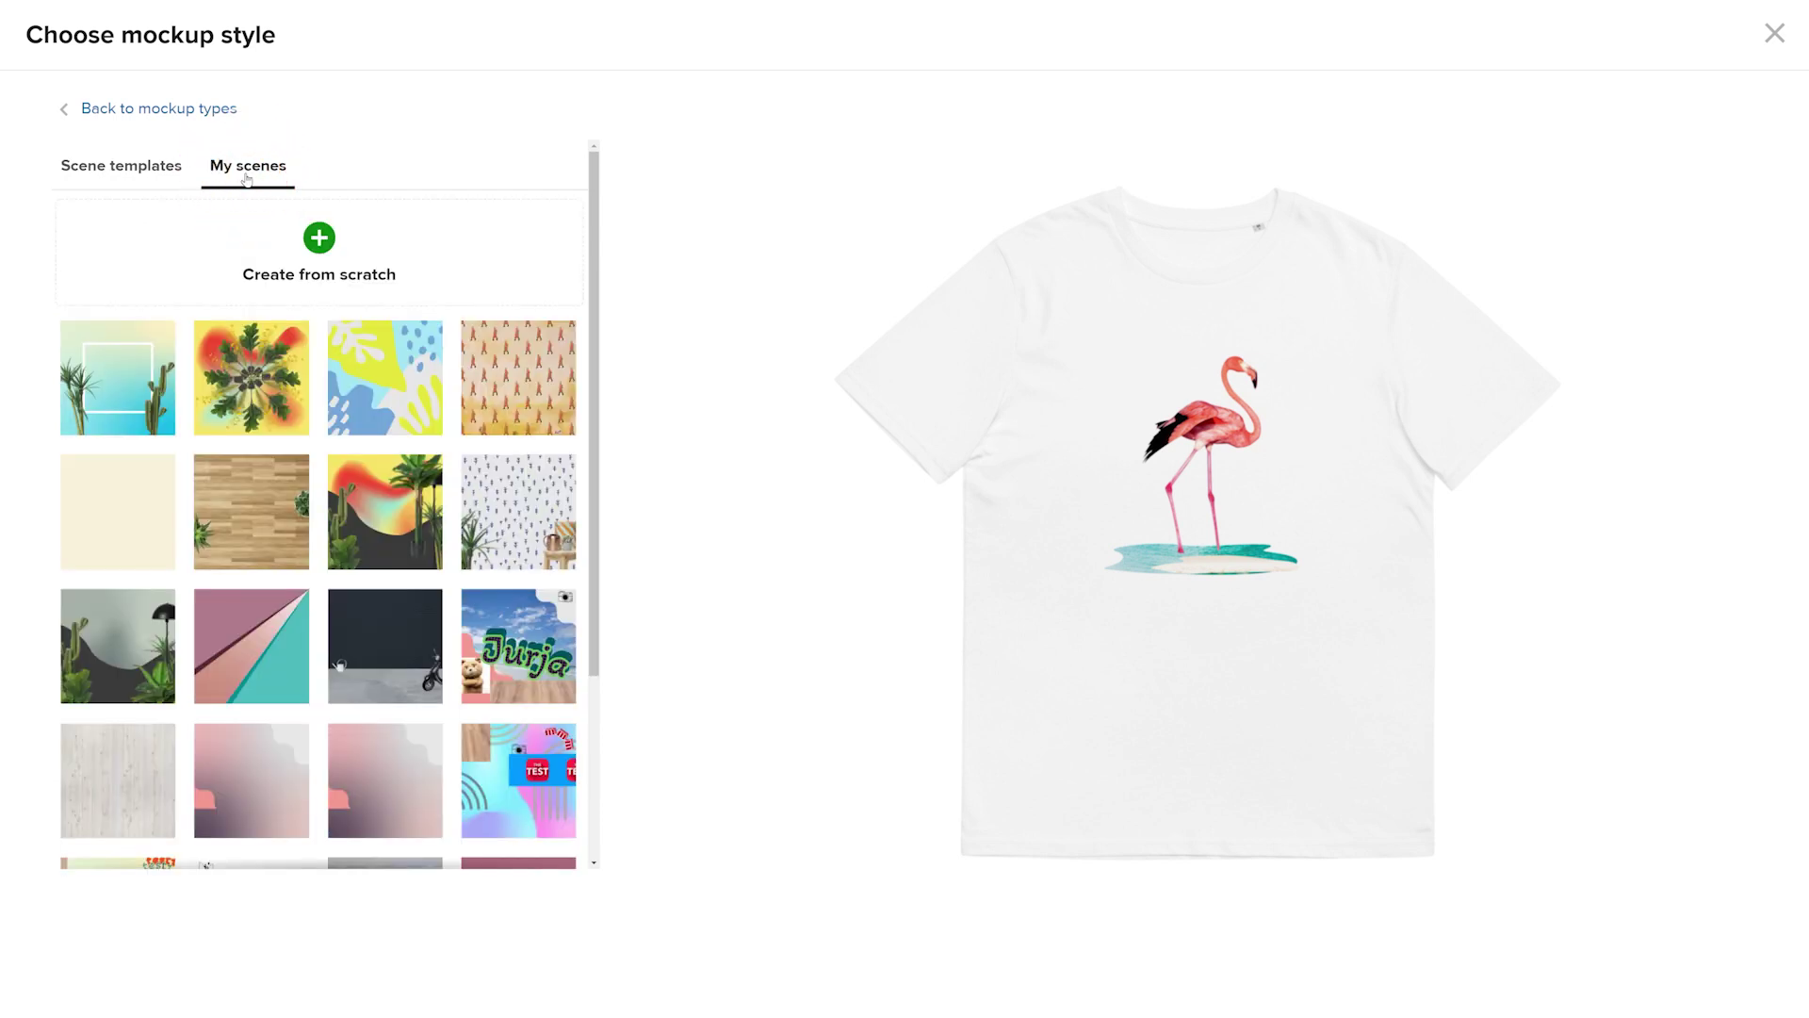
left_click(115, 179)
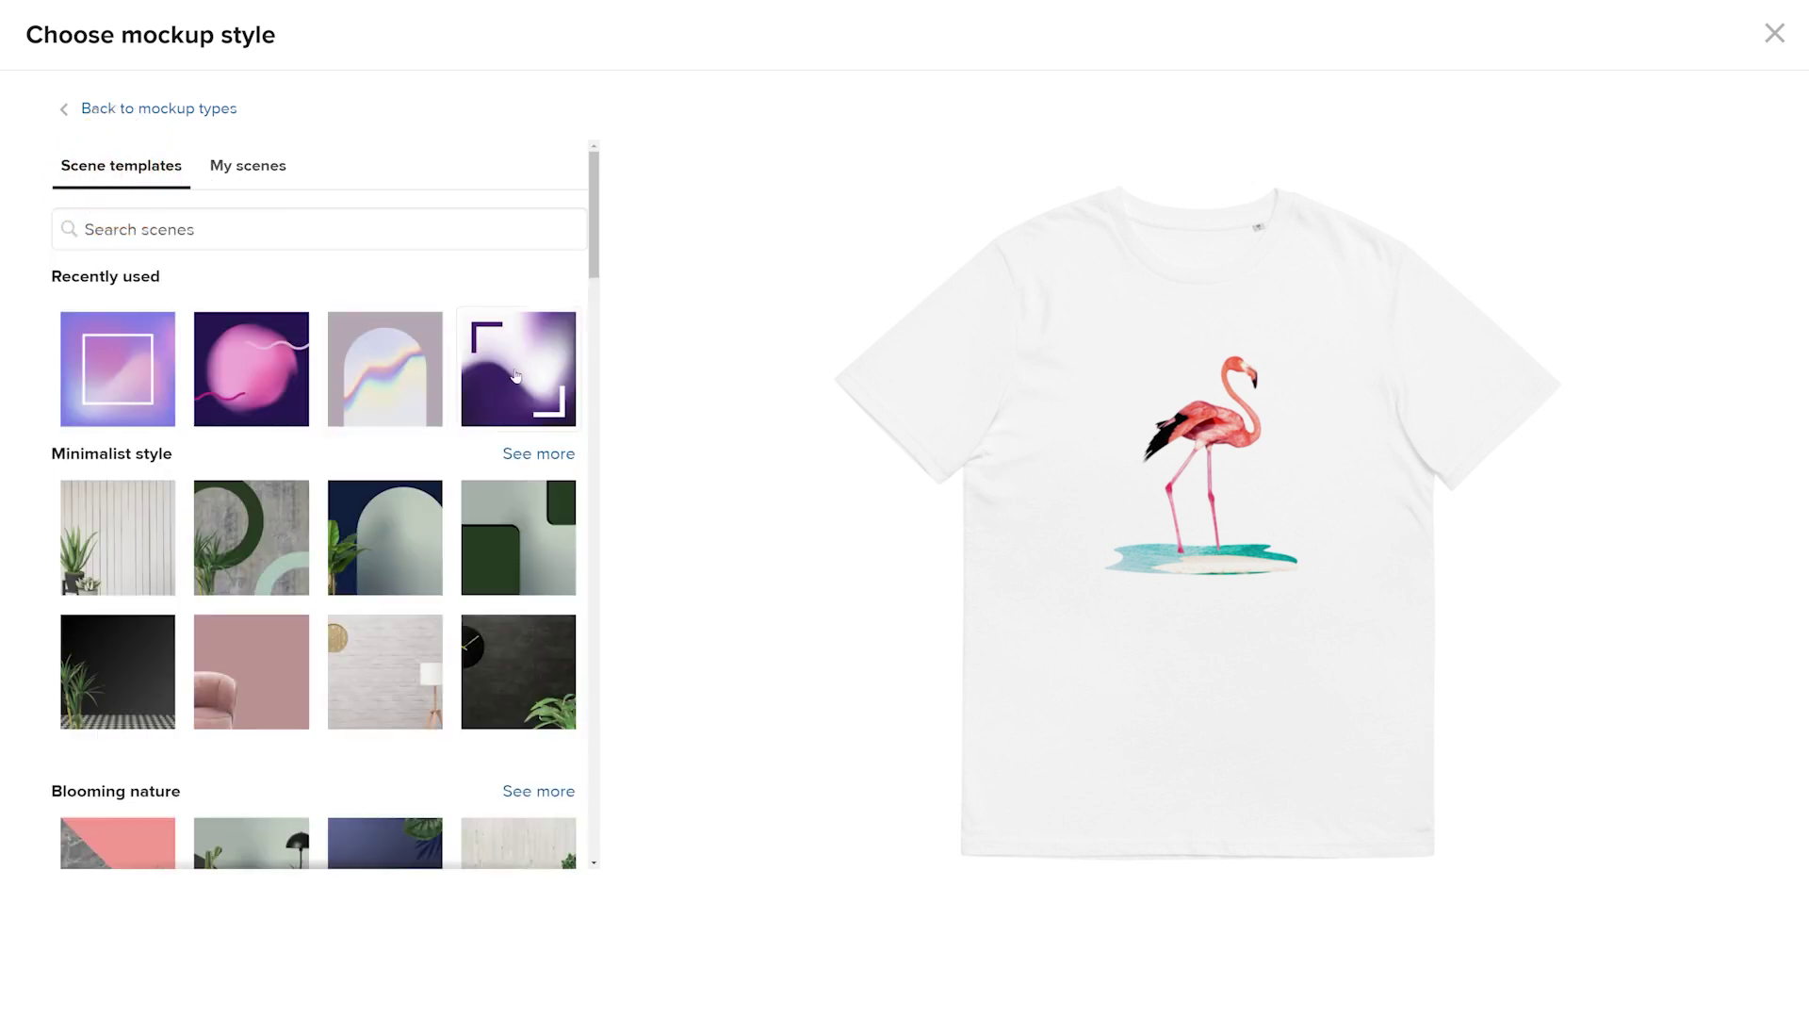
Preview the purple corner-frame, iridescent arch, pink sphere and purple square-frame gradient scenes
left_click(516, 376)
left_click(516, 376)
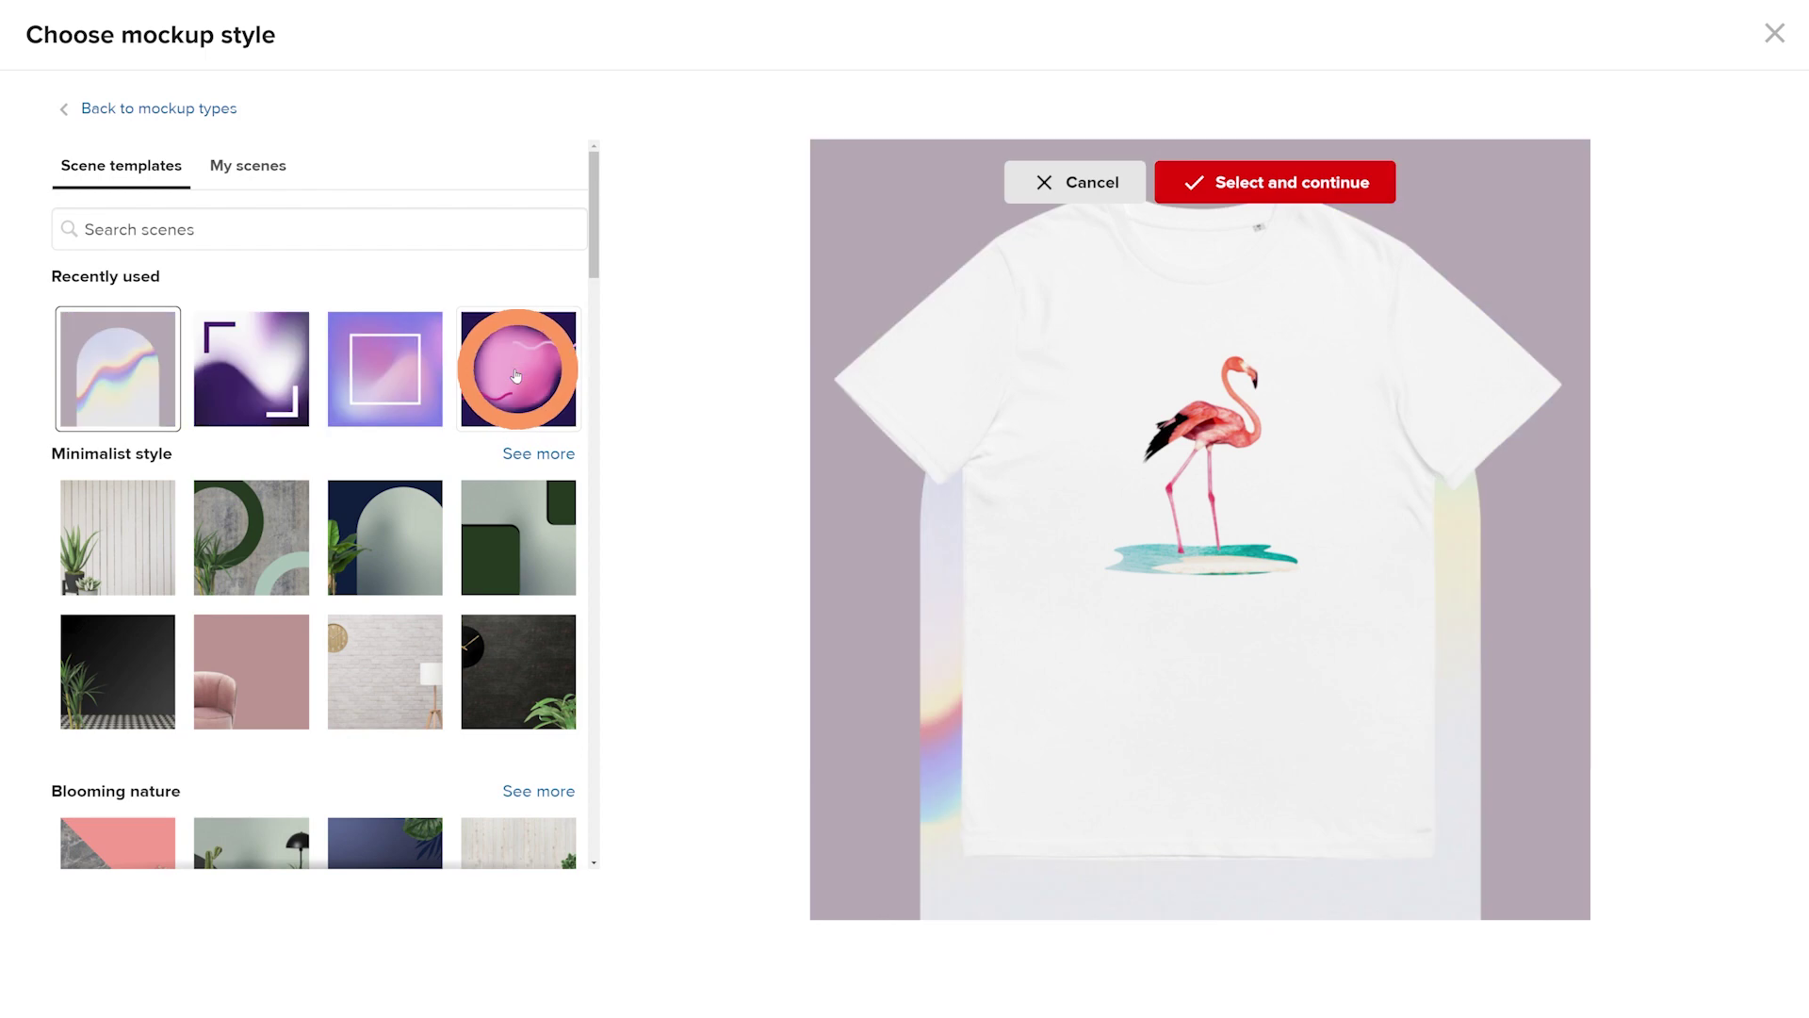
left_click(515, 376)
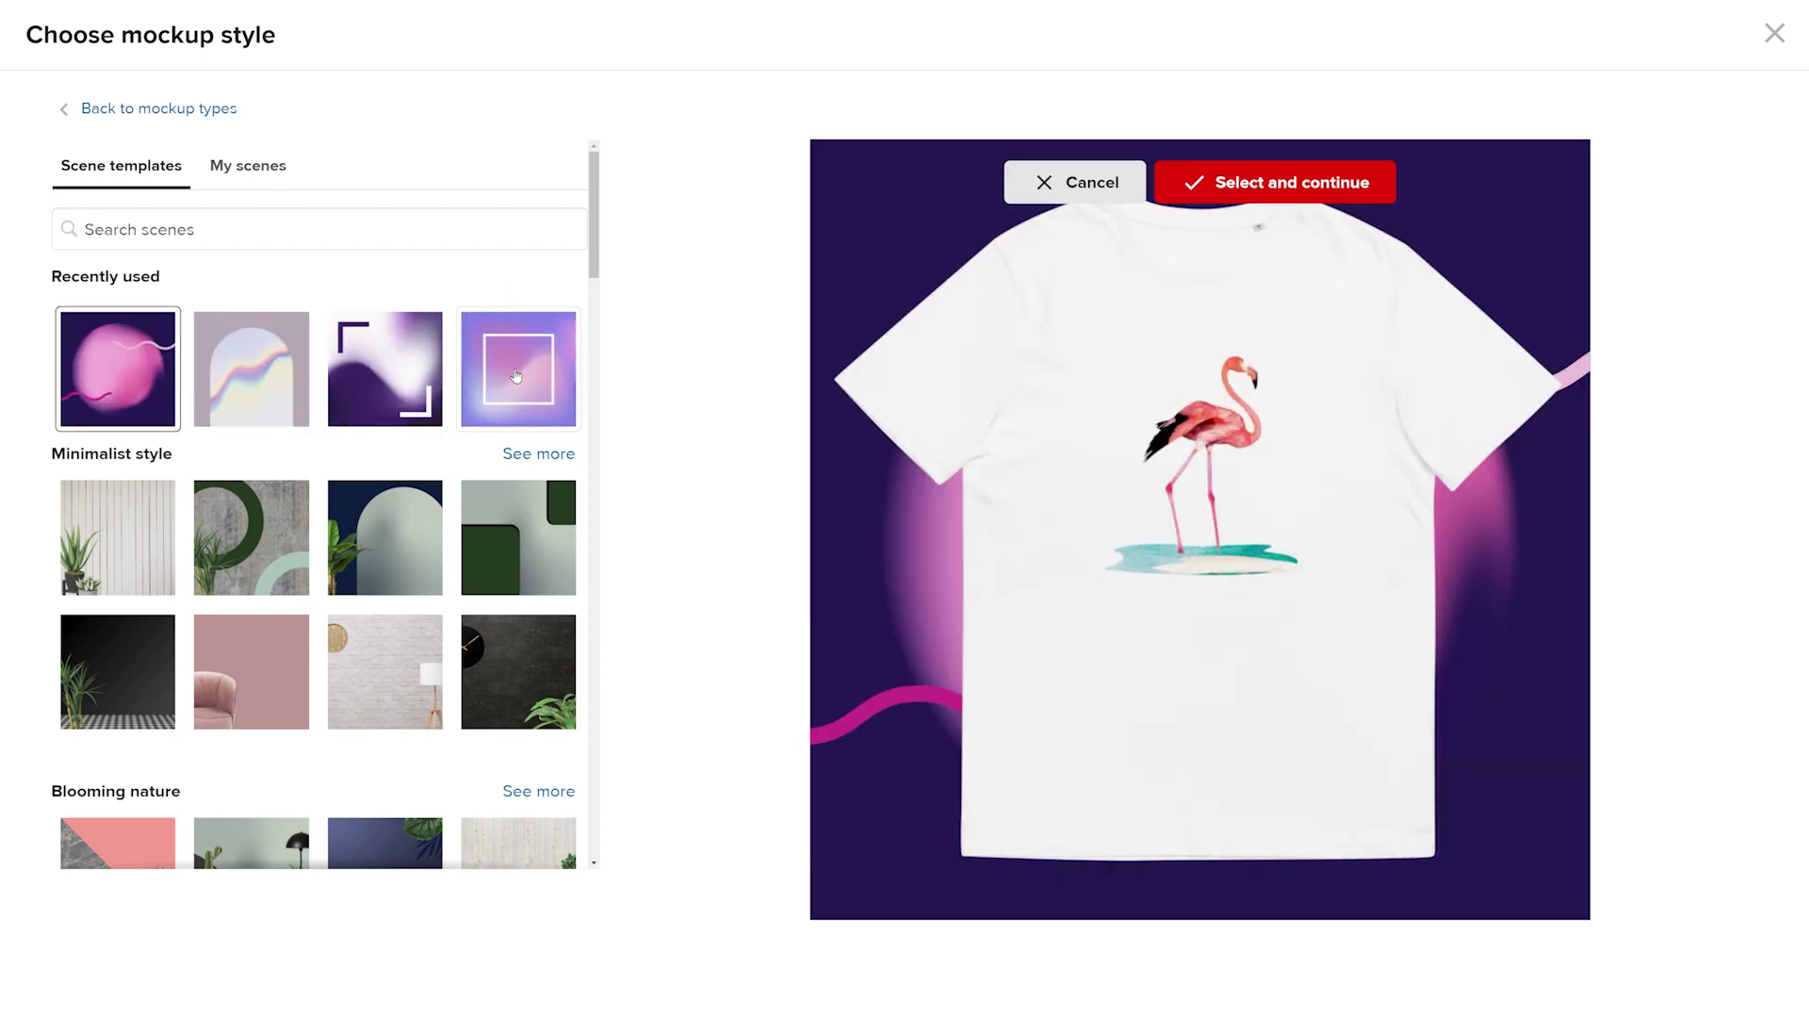
left_click(515, 376)
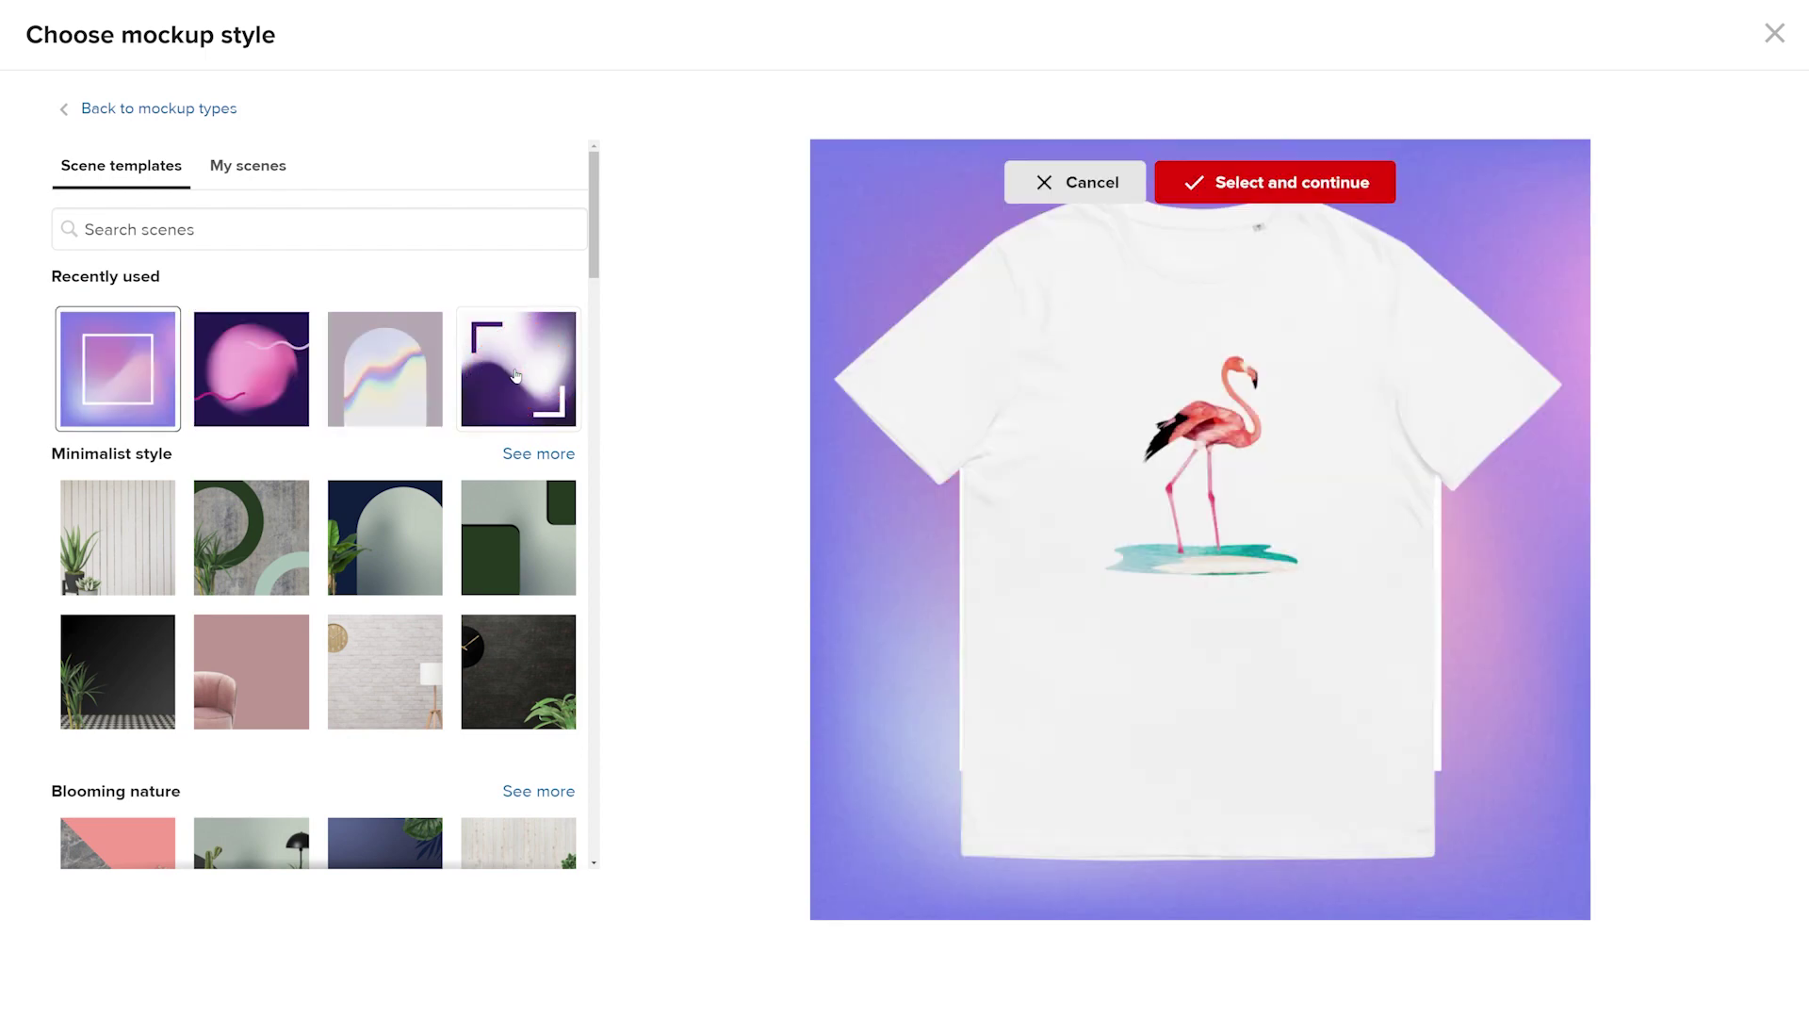
Apply the purple framed scene and switch the mockup style to the Women's 2 model
left_click(1263, 189)
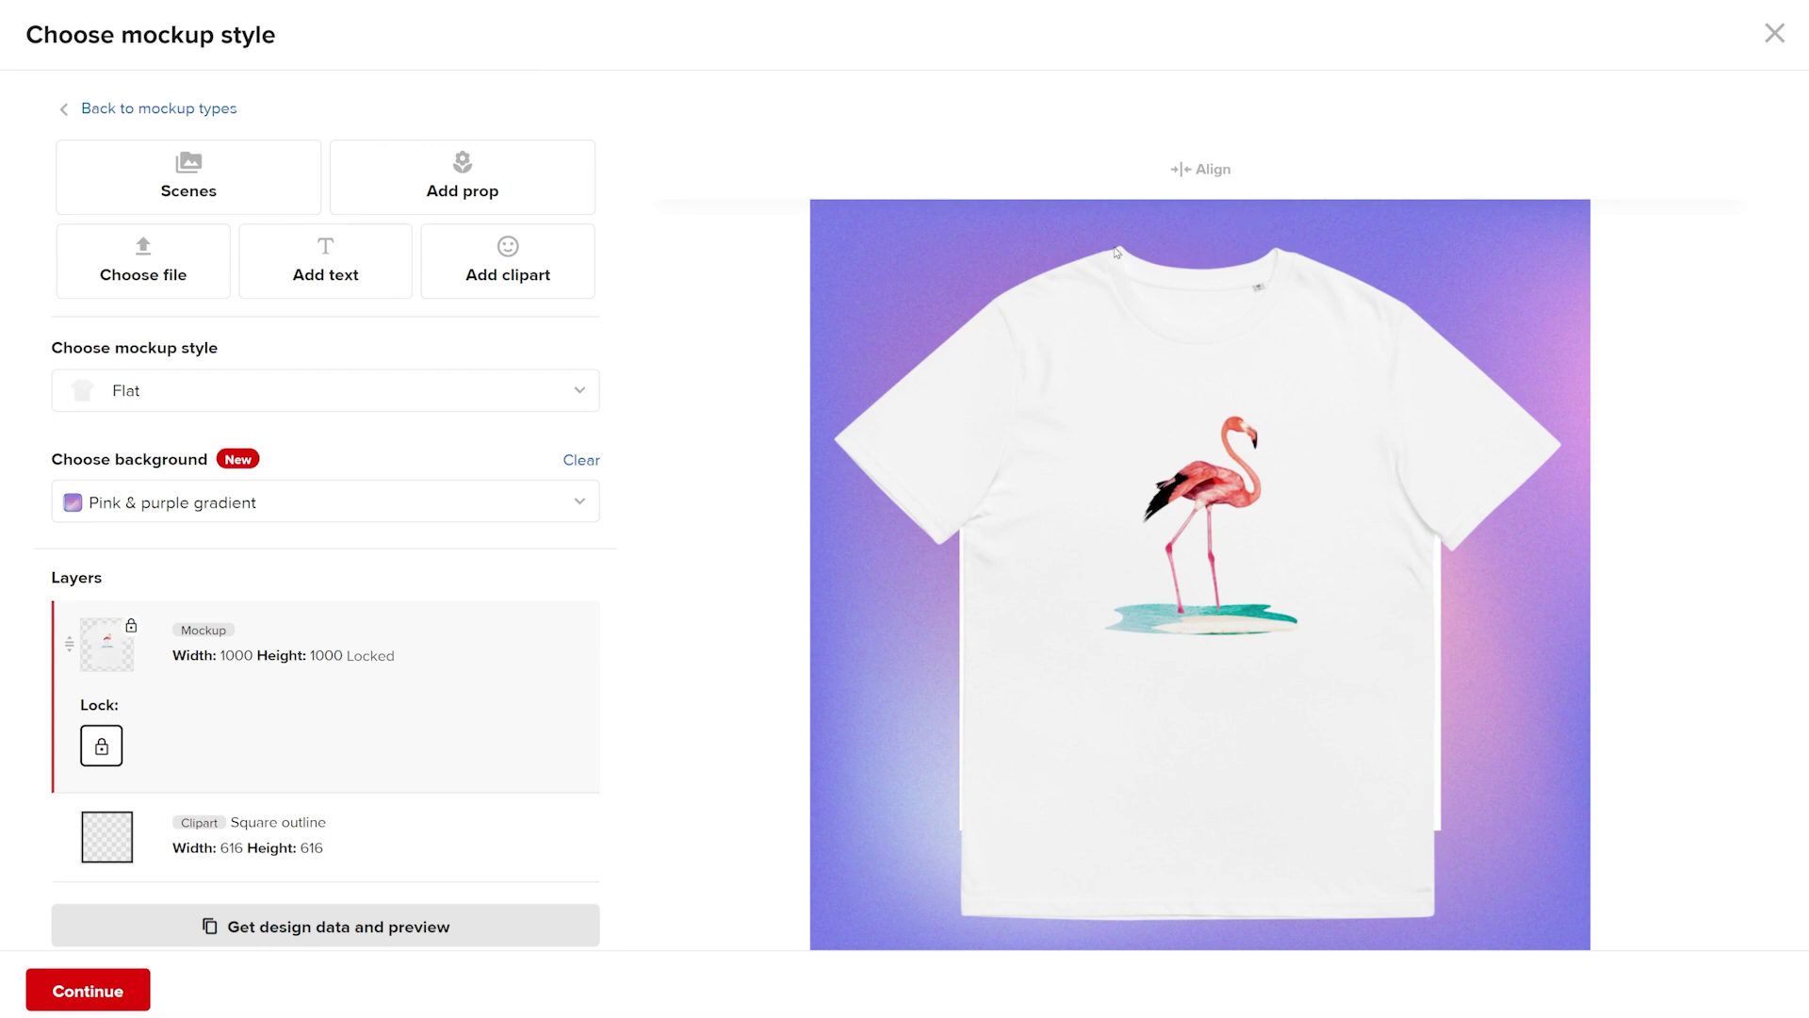
left_click(467, 409)
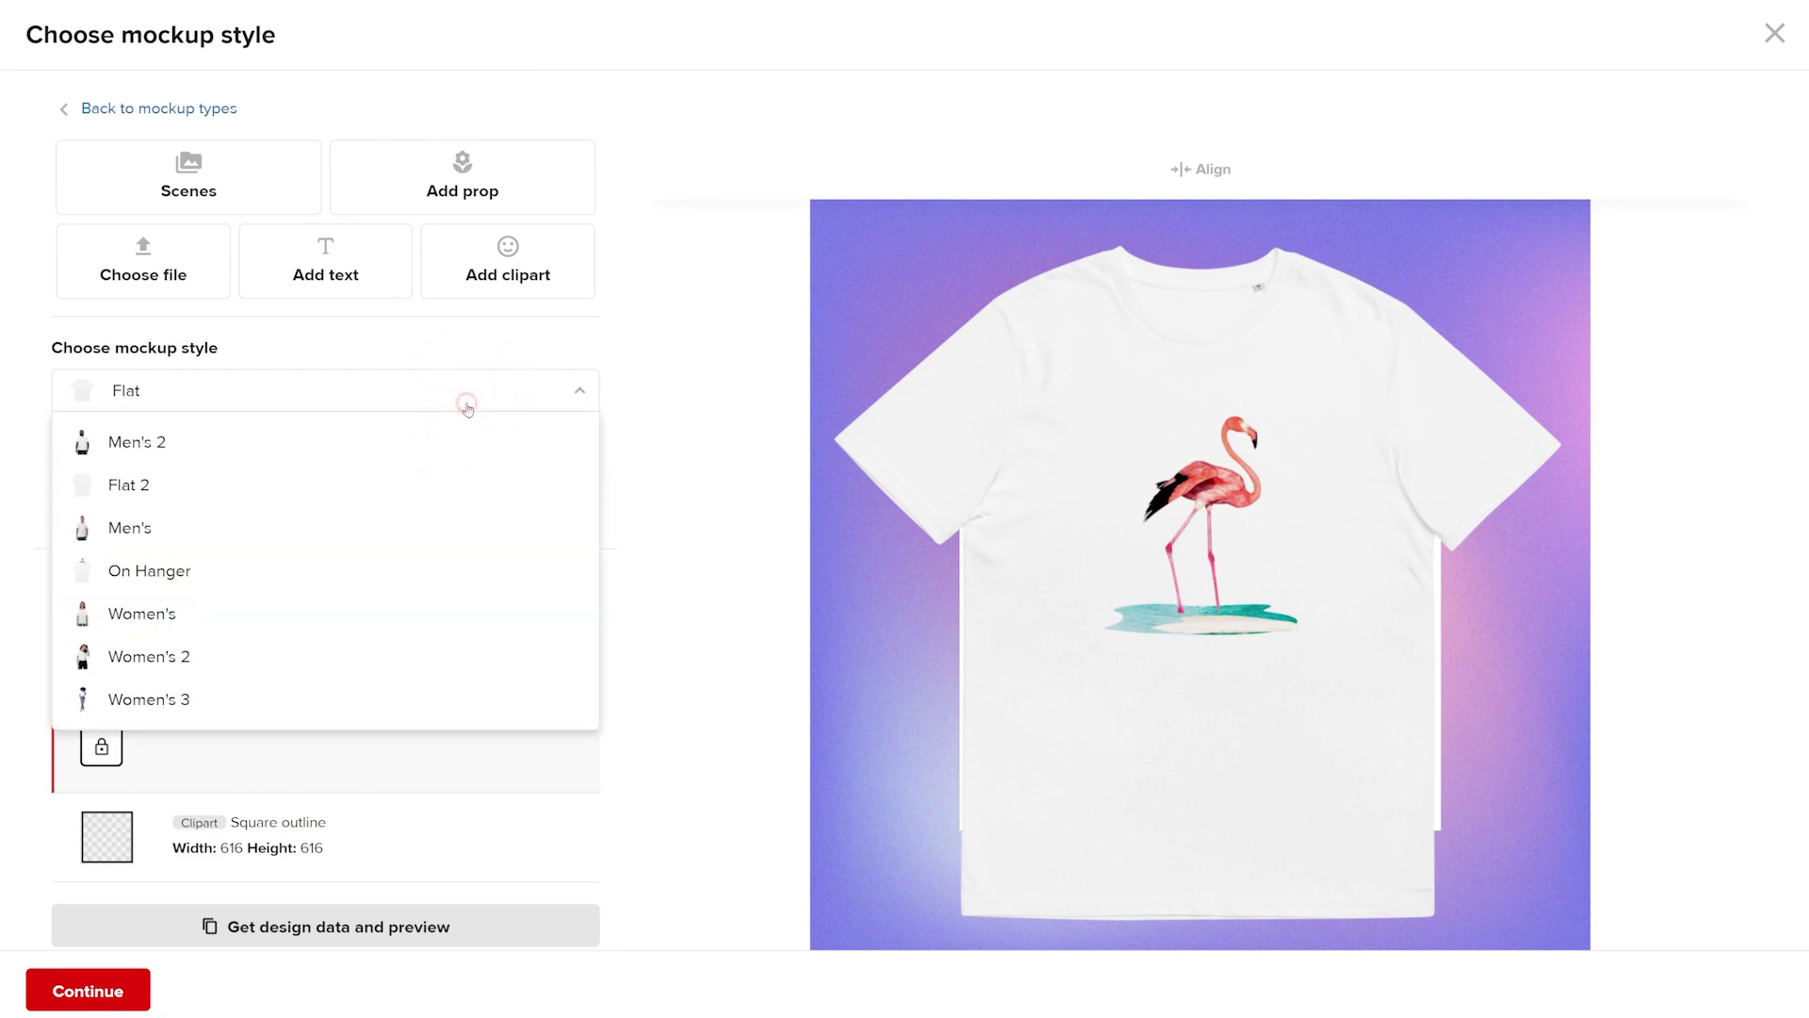
left_click(291, 663)
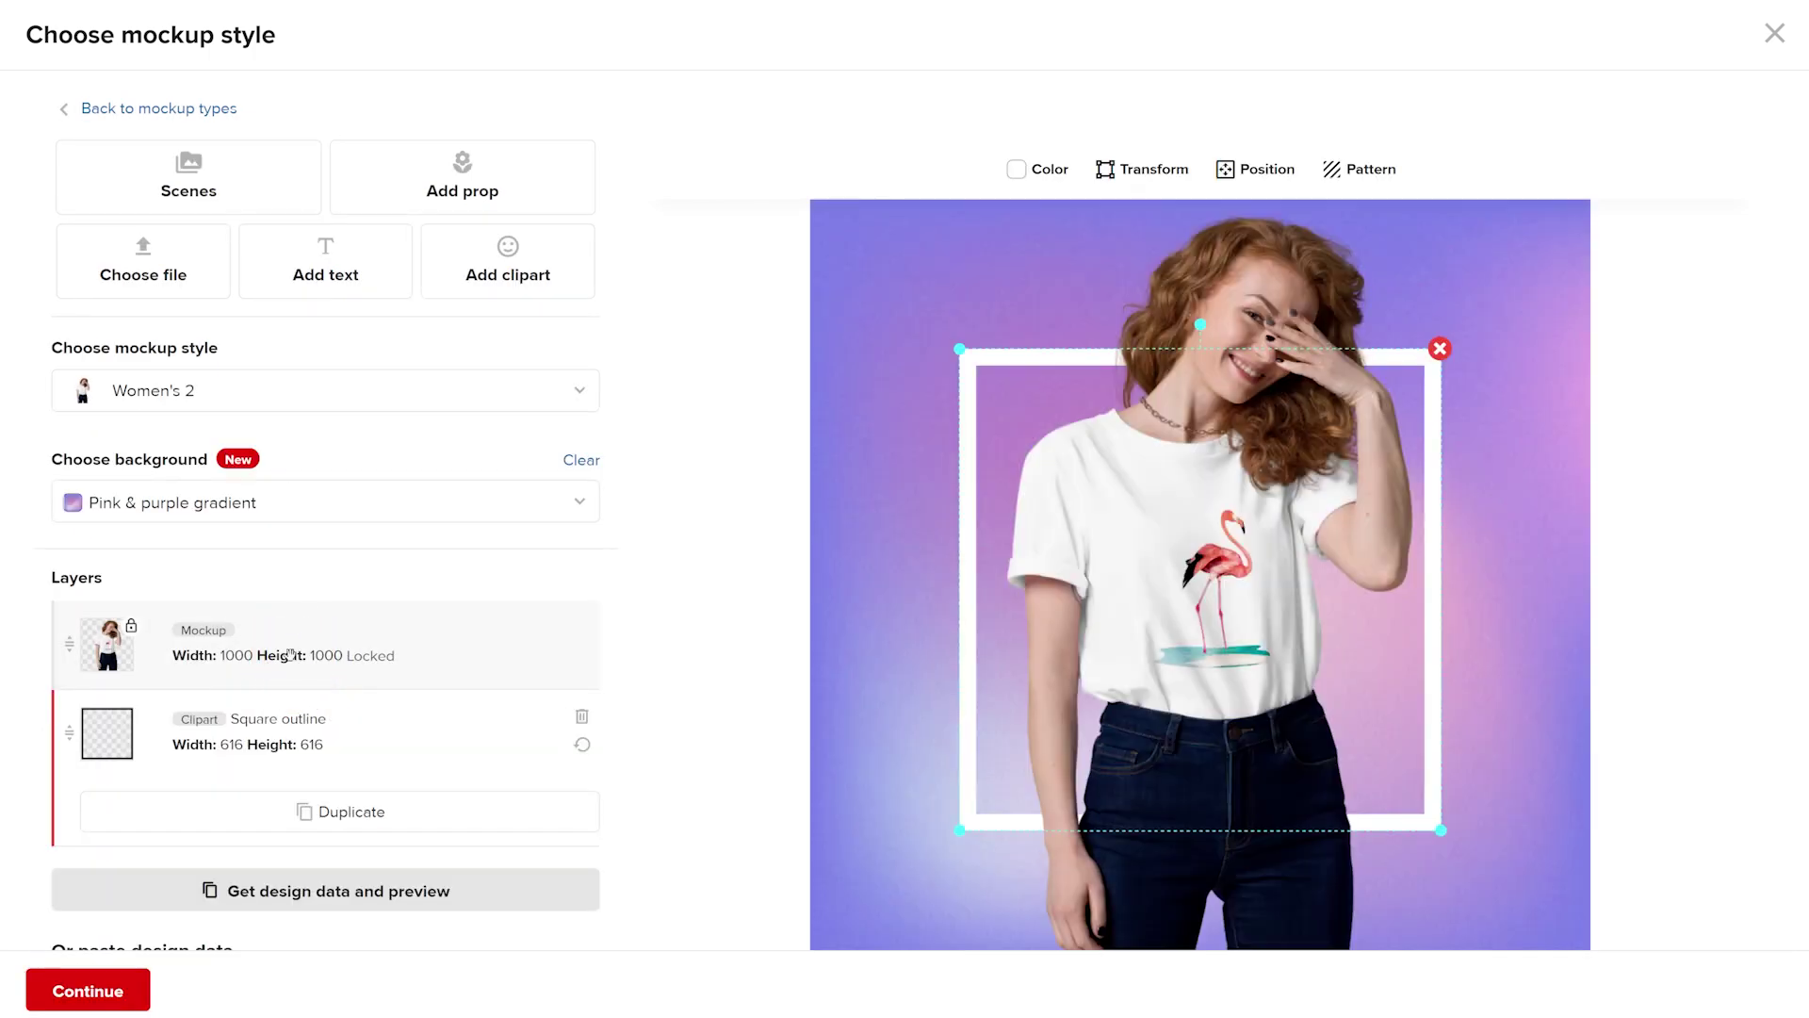
Try the Beach texture and gold stripes Unsplash backgrounds, then settle on the Yellow & blue gradient
left_click(422, 502)
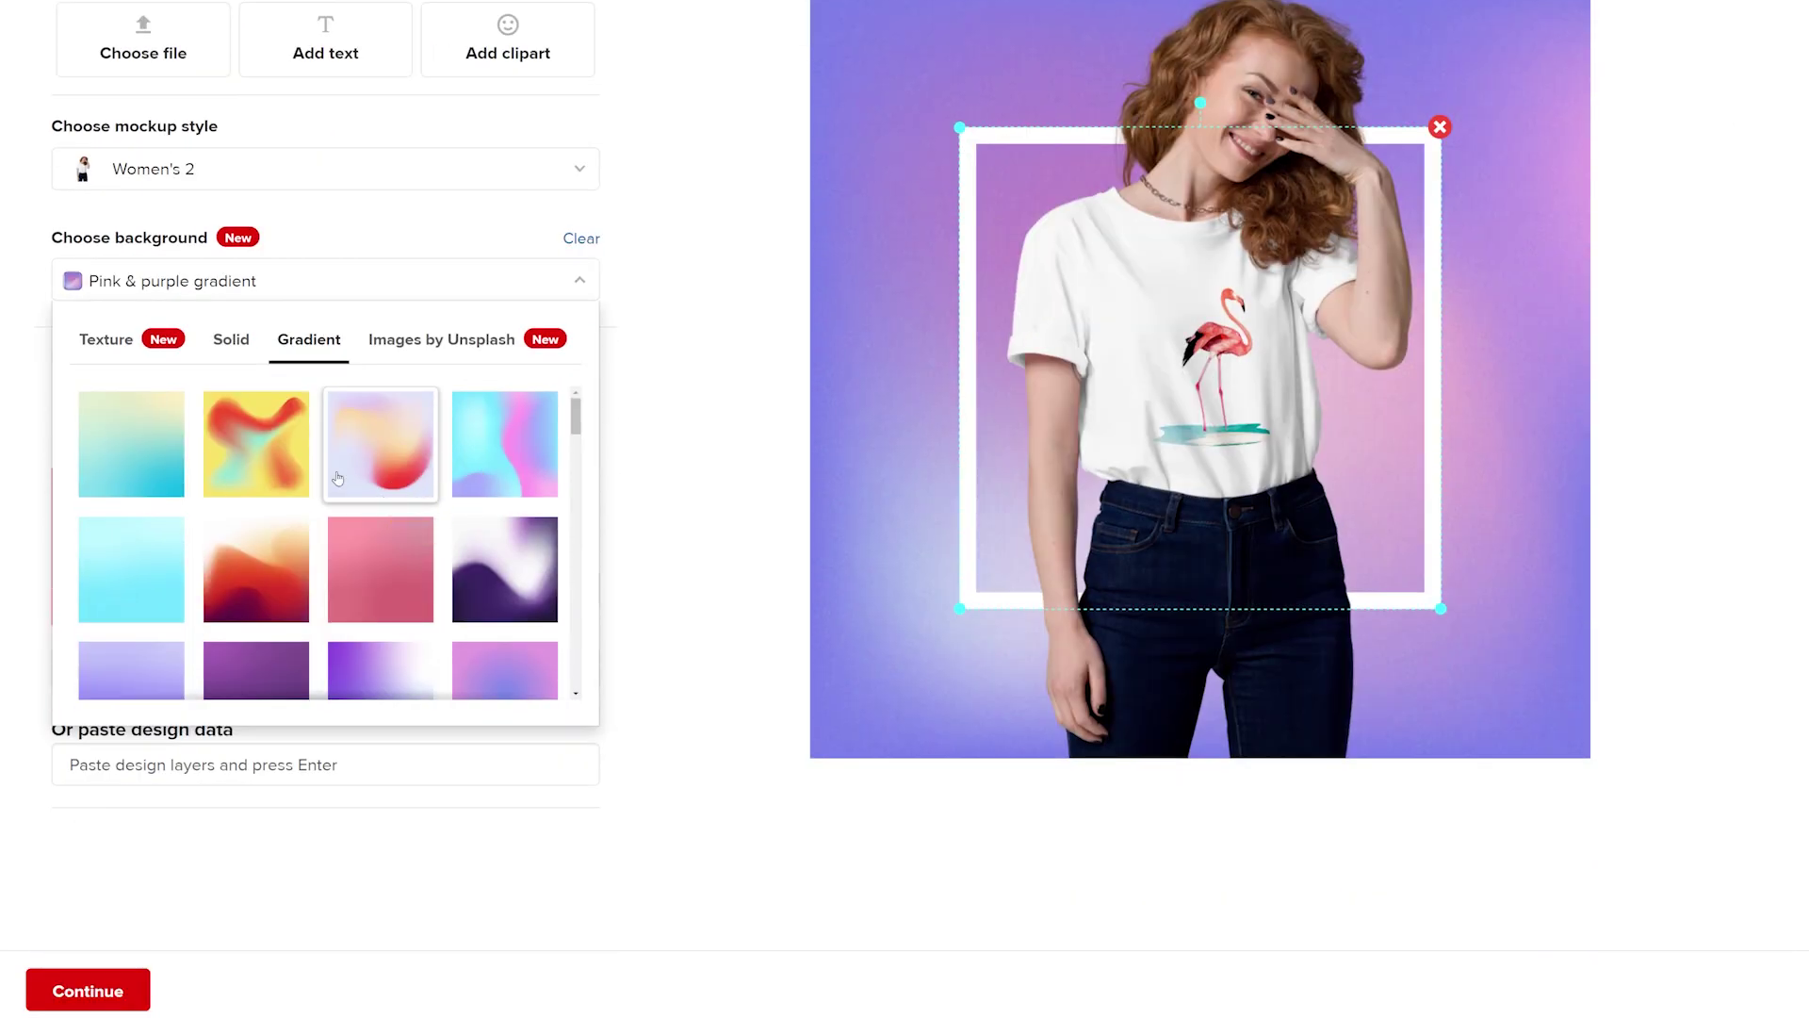
left_click(129, 353)
left_click(131, 445)
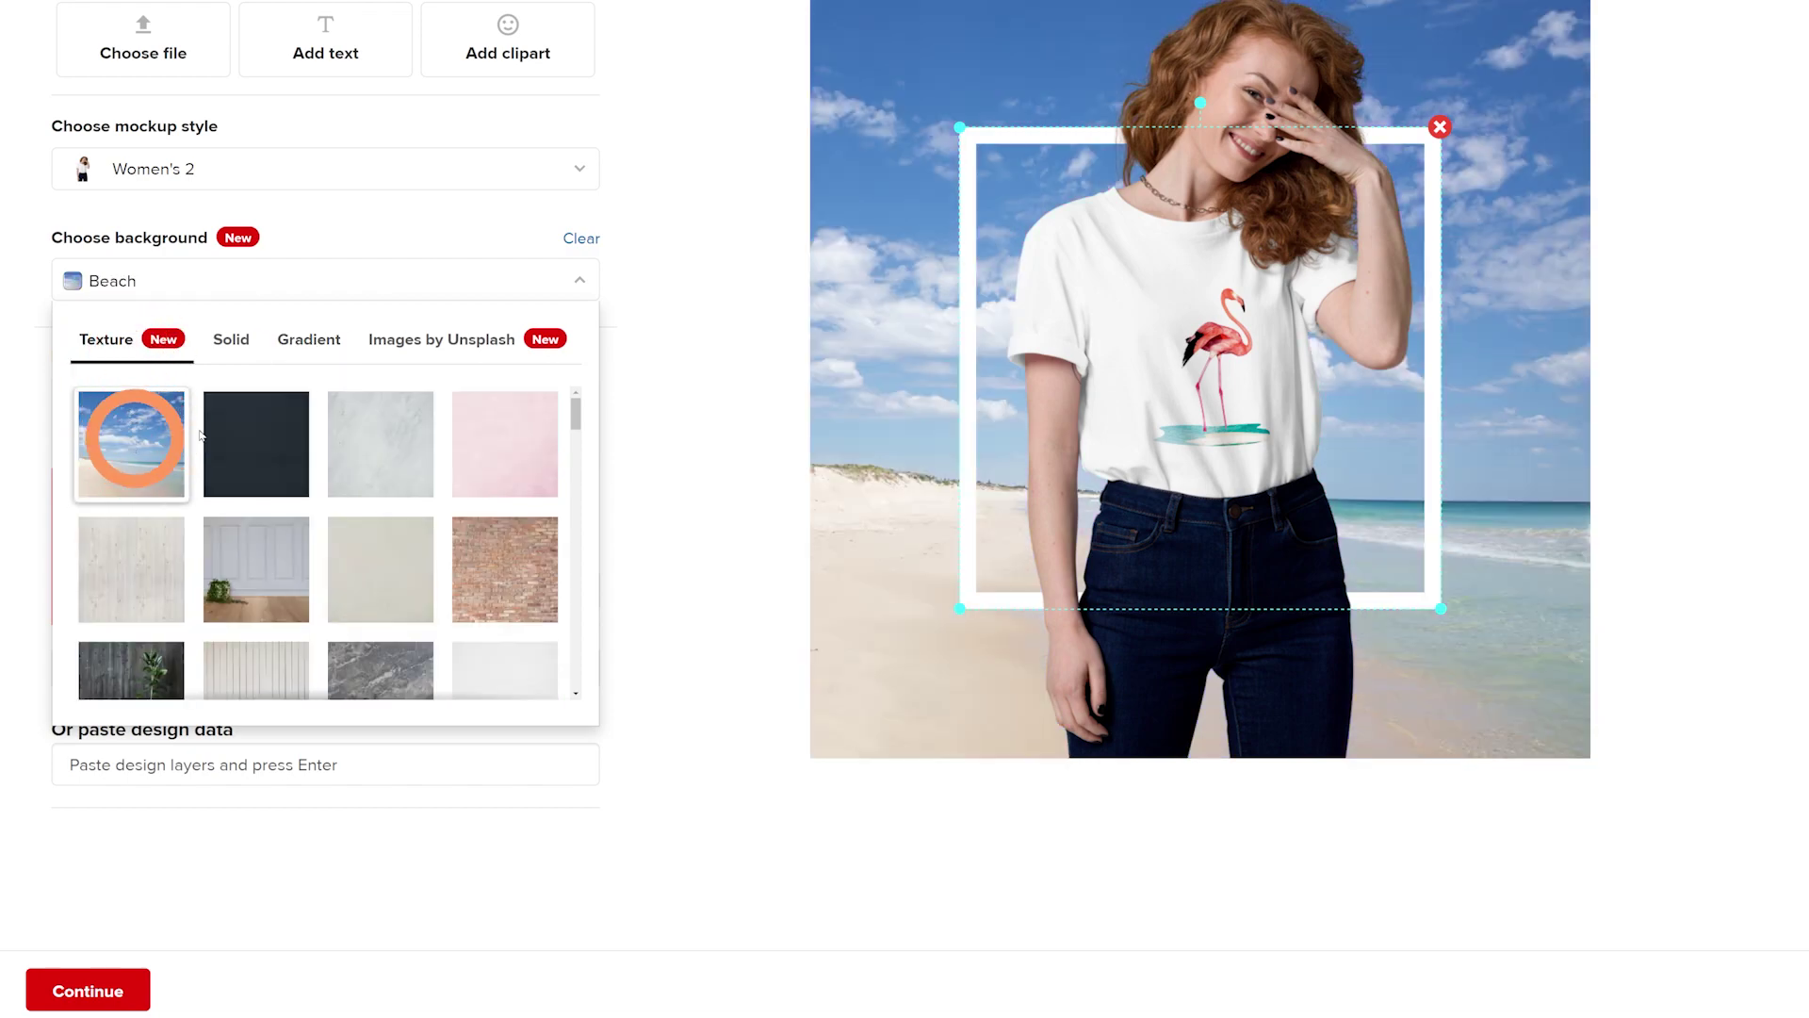
left_click(424, 337)
left_click(153, 490)
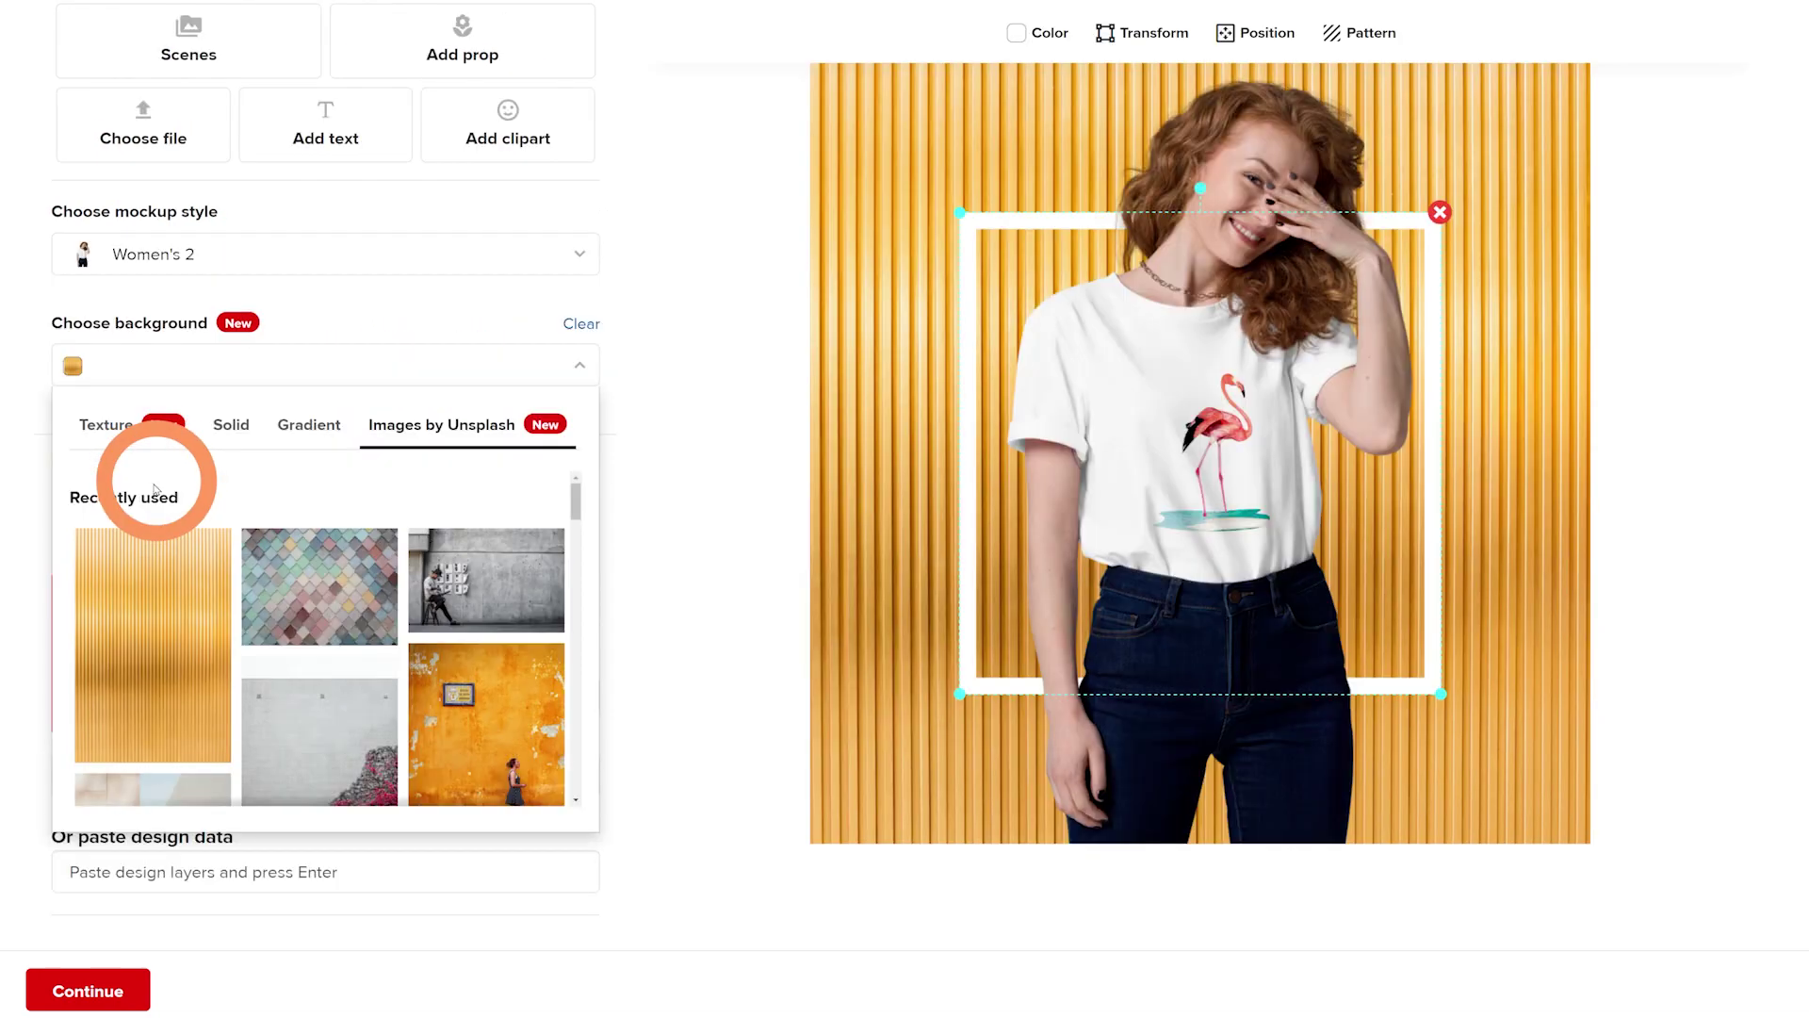
left_click(228, 428)
left_click(306, 429)
left_click(125, 525)
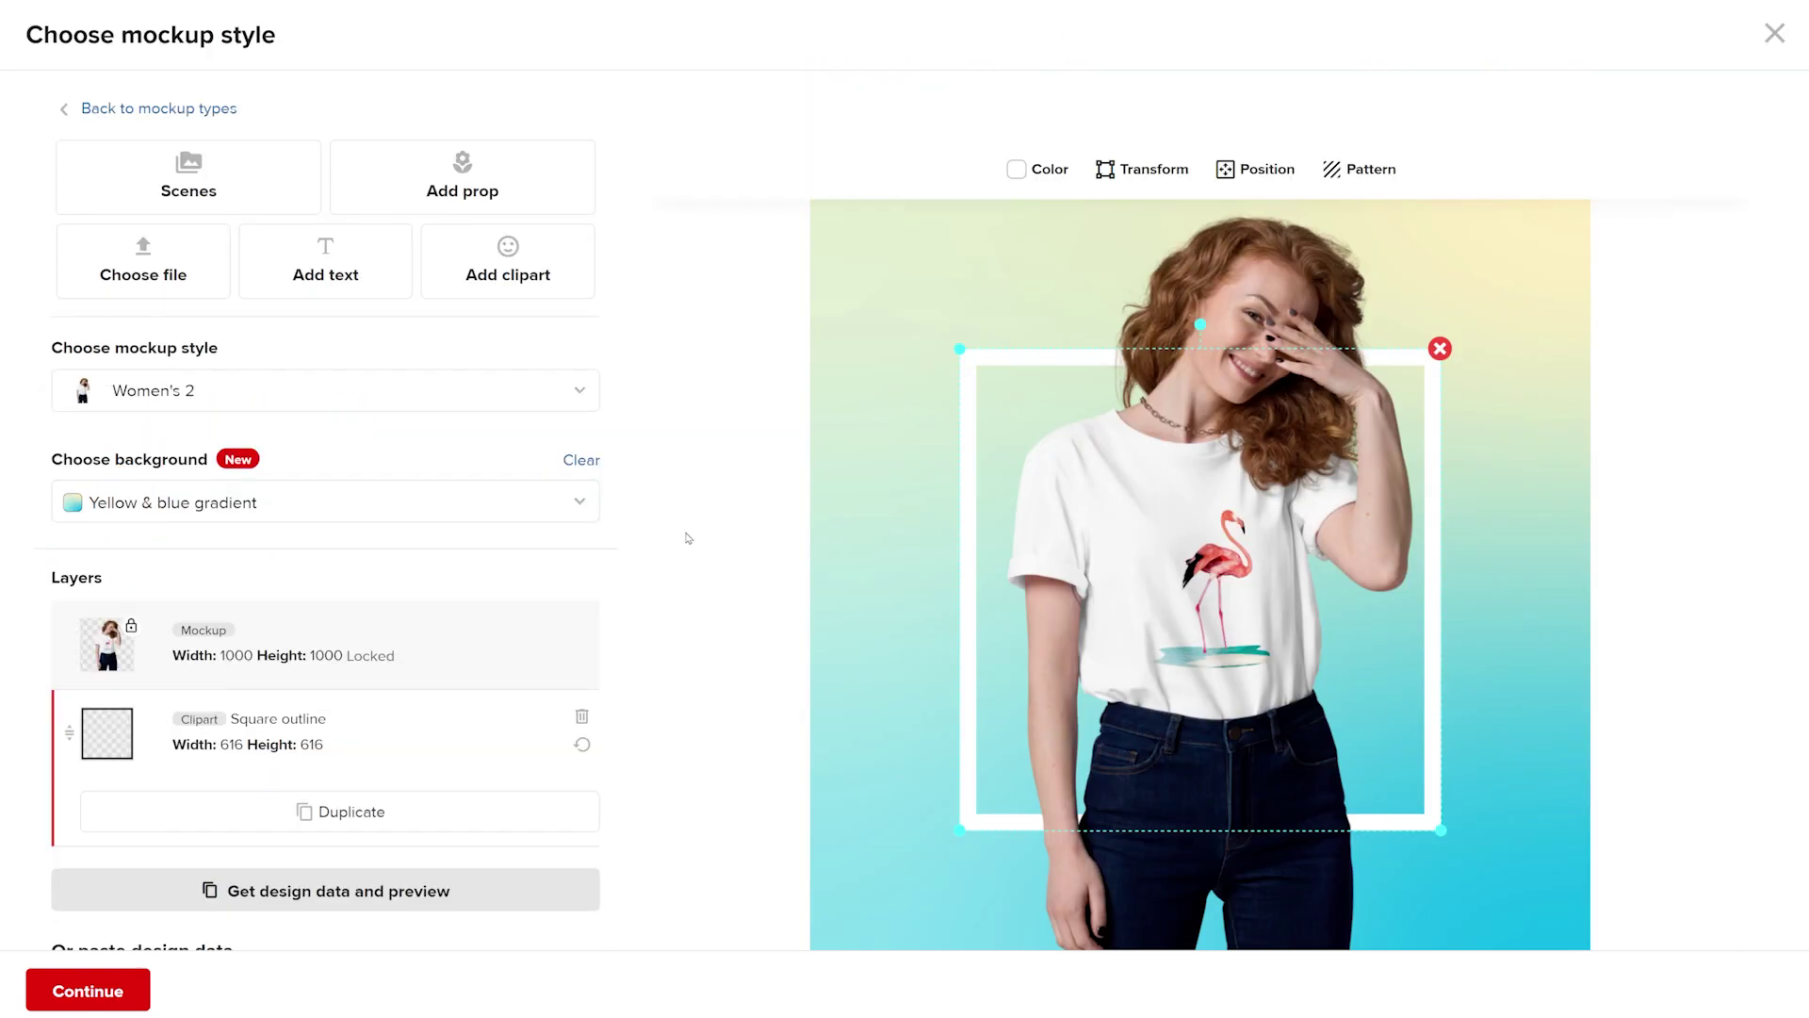
Bring the square outline forward, nudge it lower and rotate it 45° into a diamond
scroll(688, 537, "down", 3)
left_click_drag(506, 494, 506, 406)
scroll(690, 451, "up", 3)
left_click_drag(964, 441, 949, 356)
left_click_drag(1200, 332, 1431, 408)
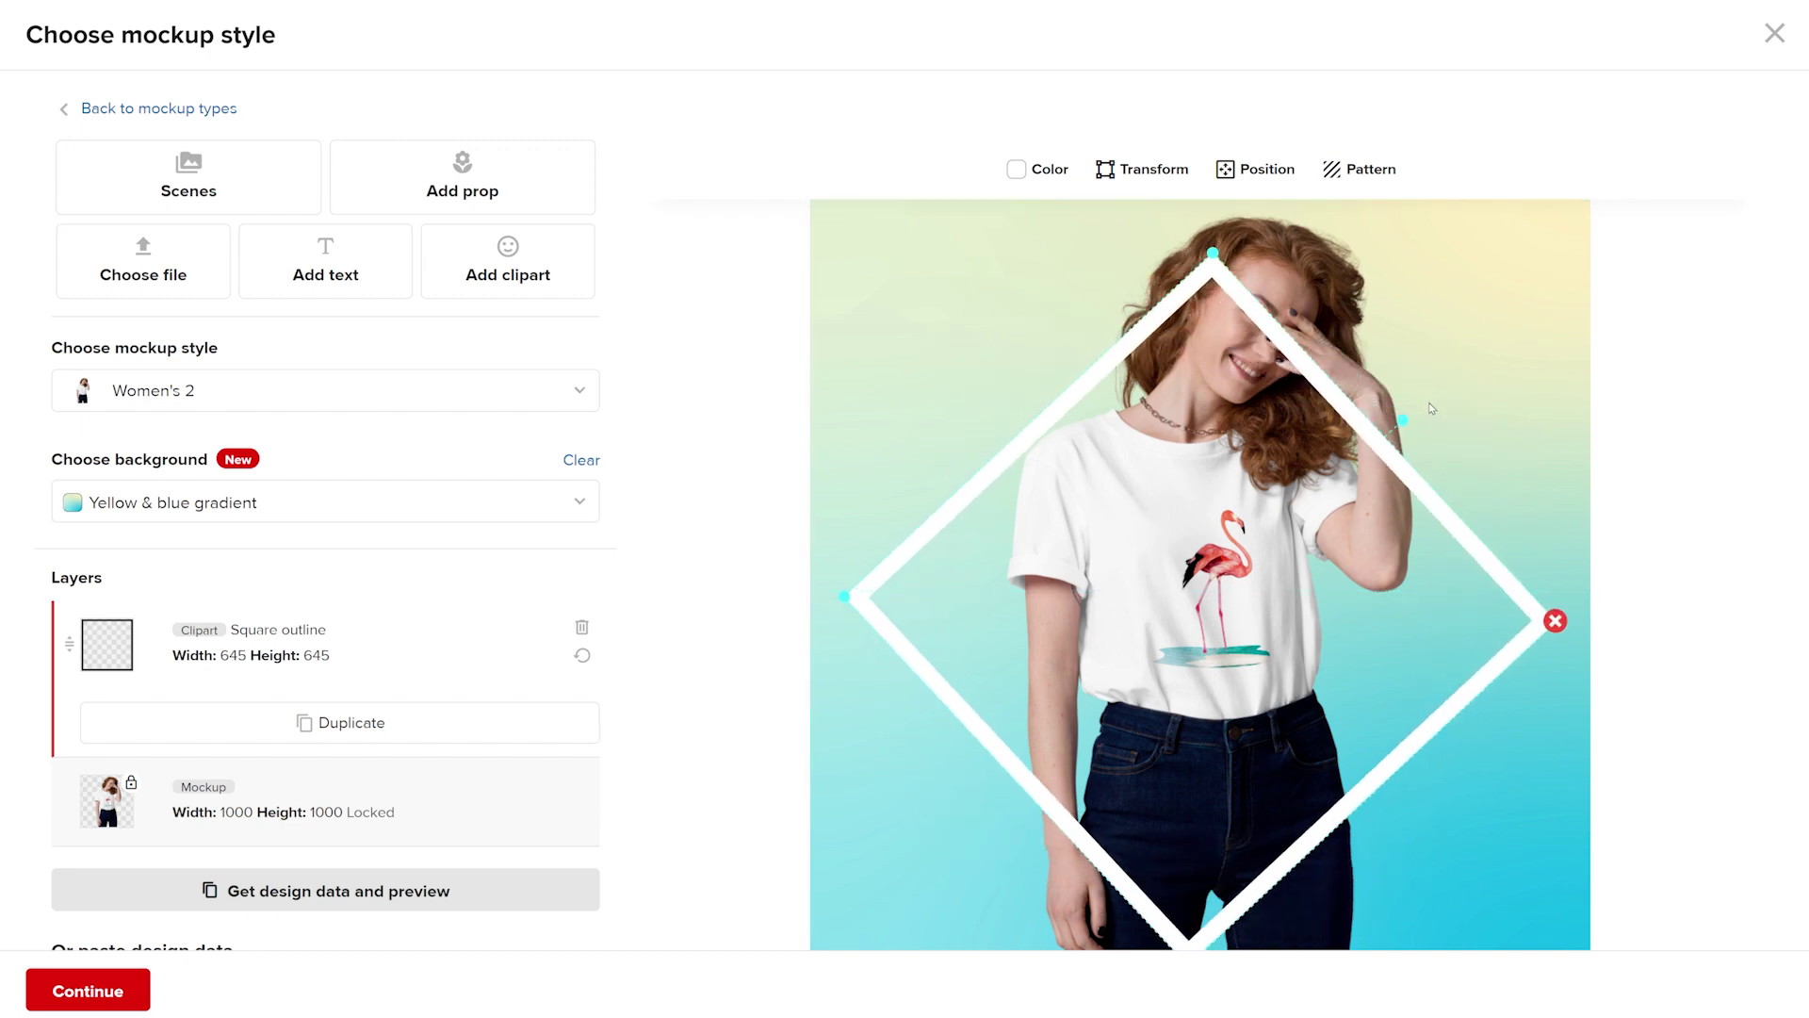
Send the diamond frame behind the model layer and open the props library
scroll(725, 541, "down", 3)
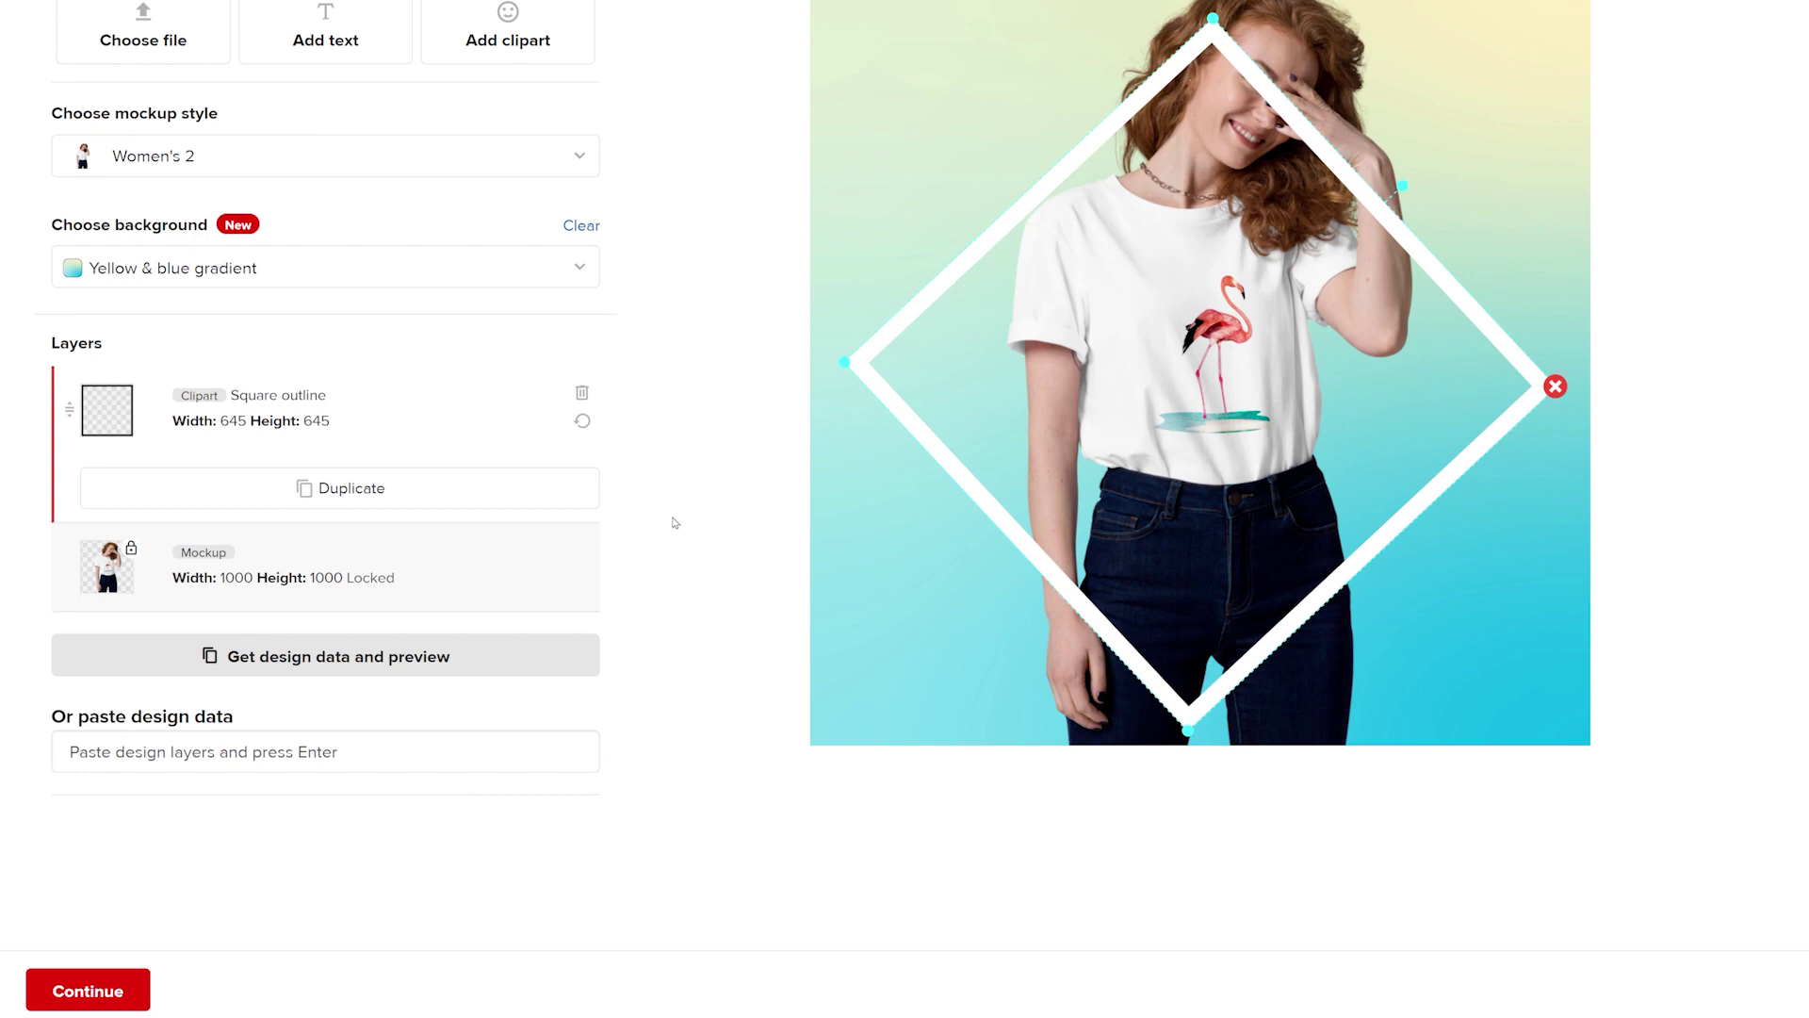
left_click_drag(485, 420, 469, 580)
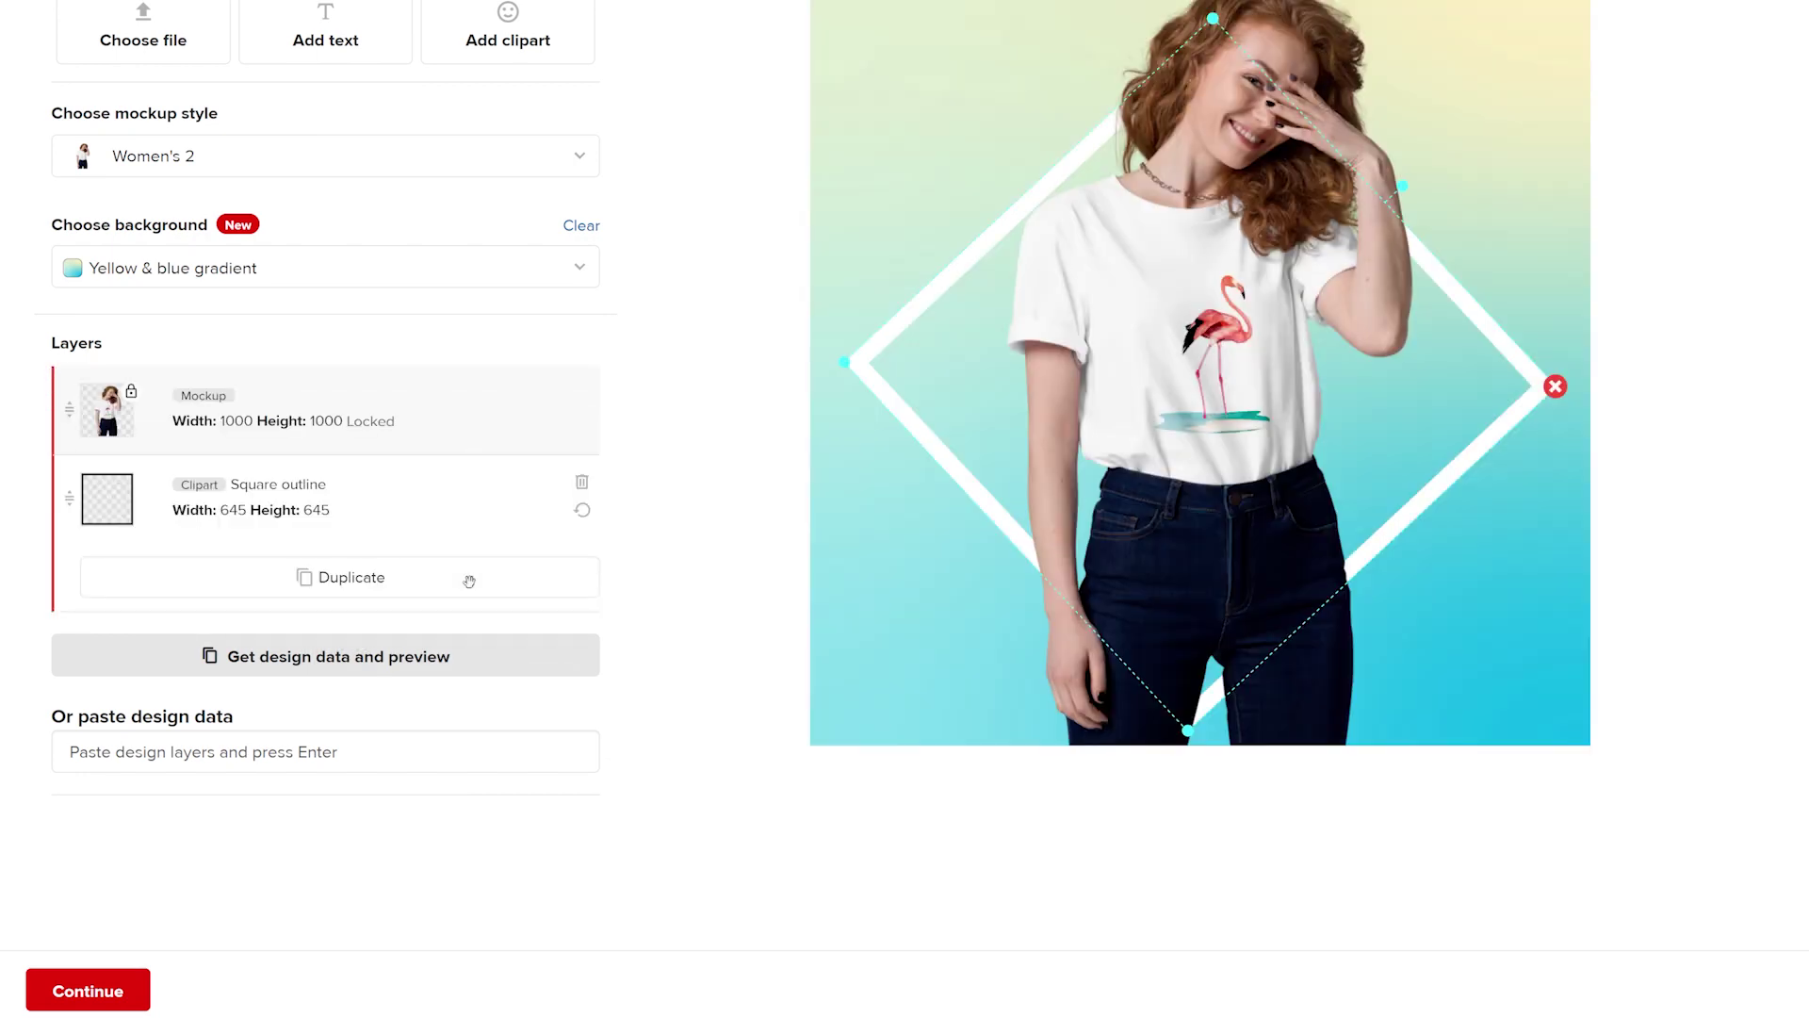
scroll(705, 482, "up", 3)
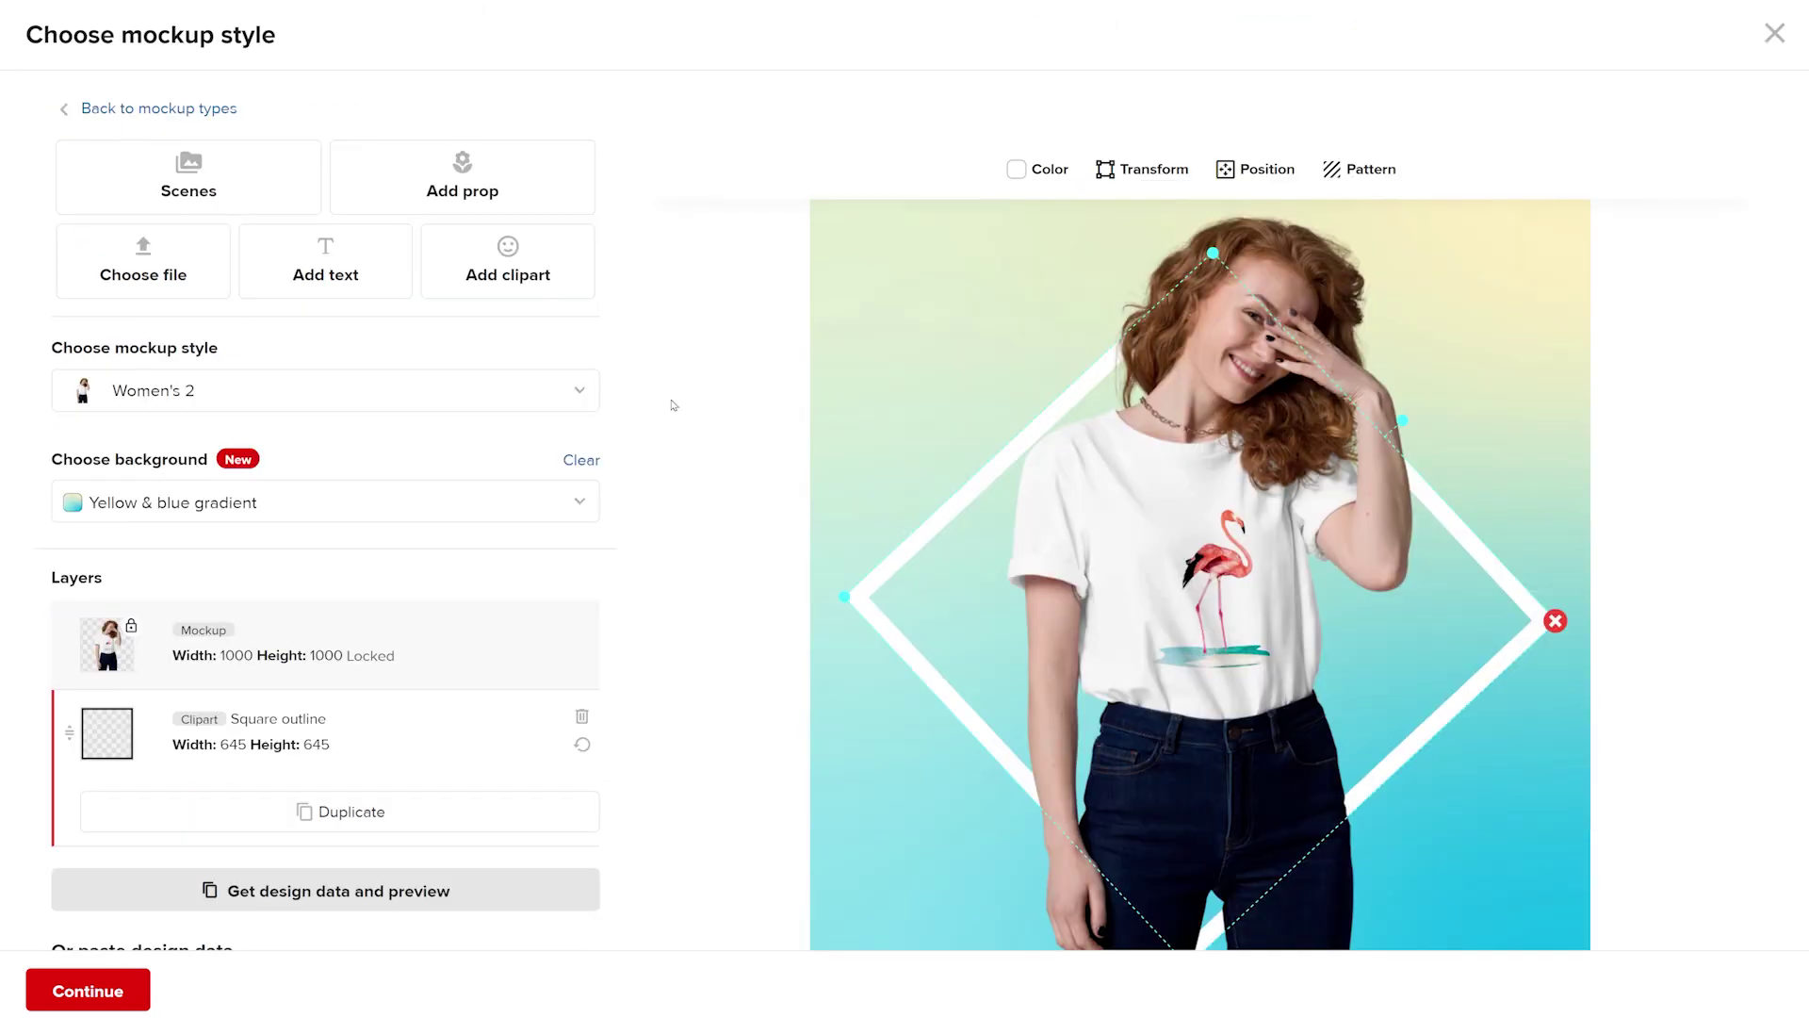
left_click(537, 188)
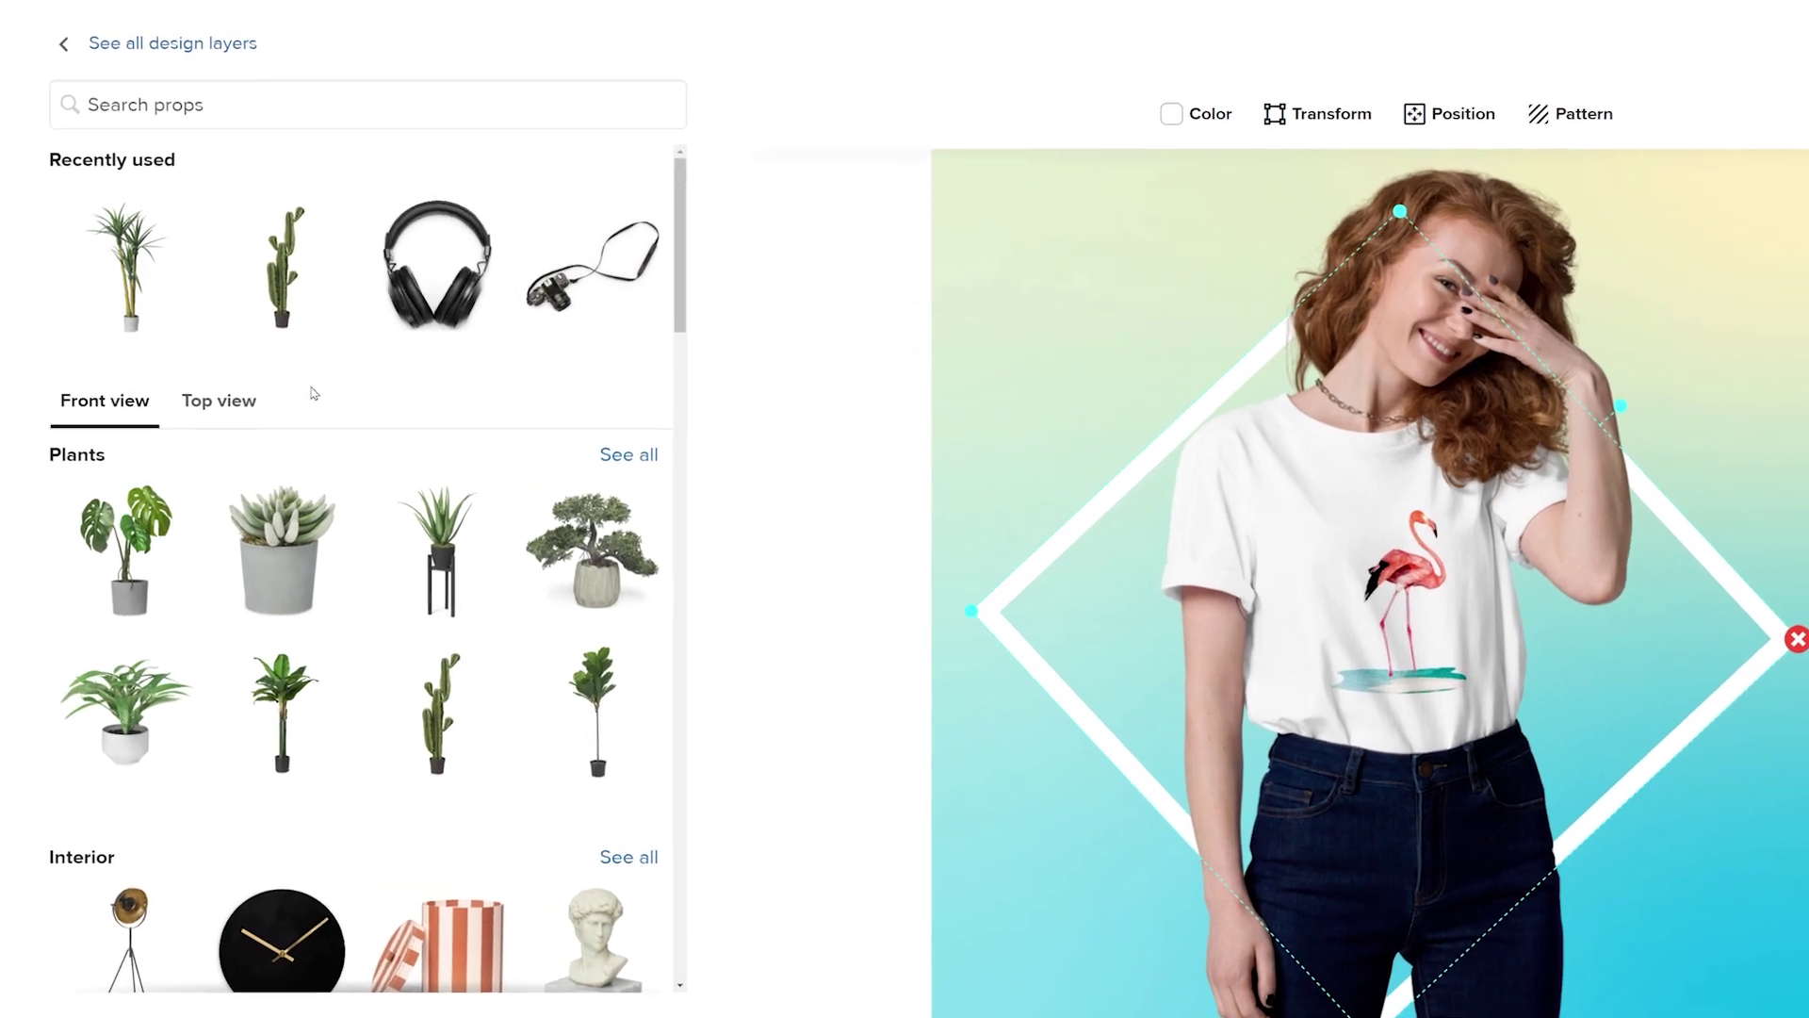
Add the palm plant and cactus props from the top-view props list to the scene
left_click(201, 413)
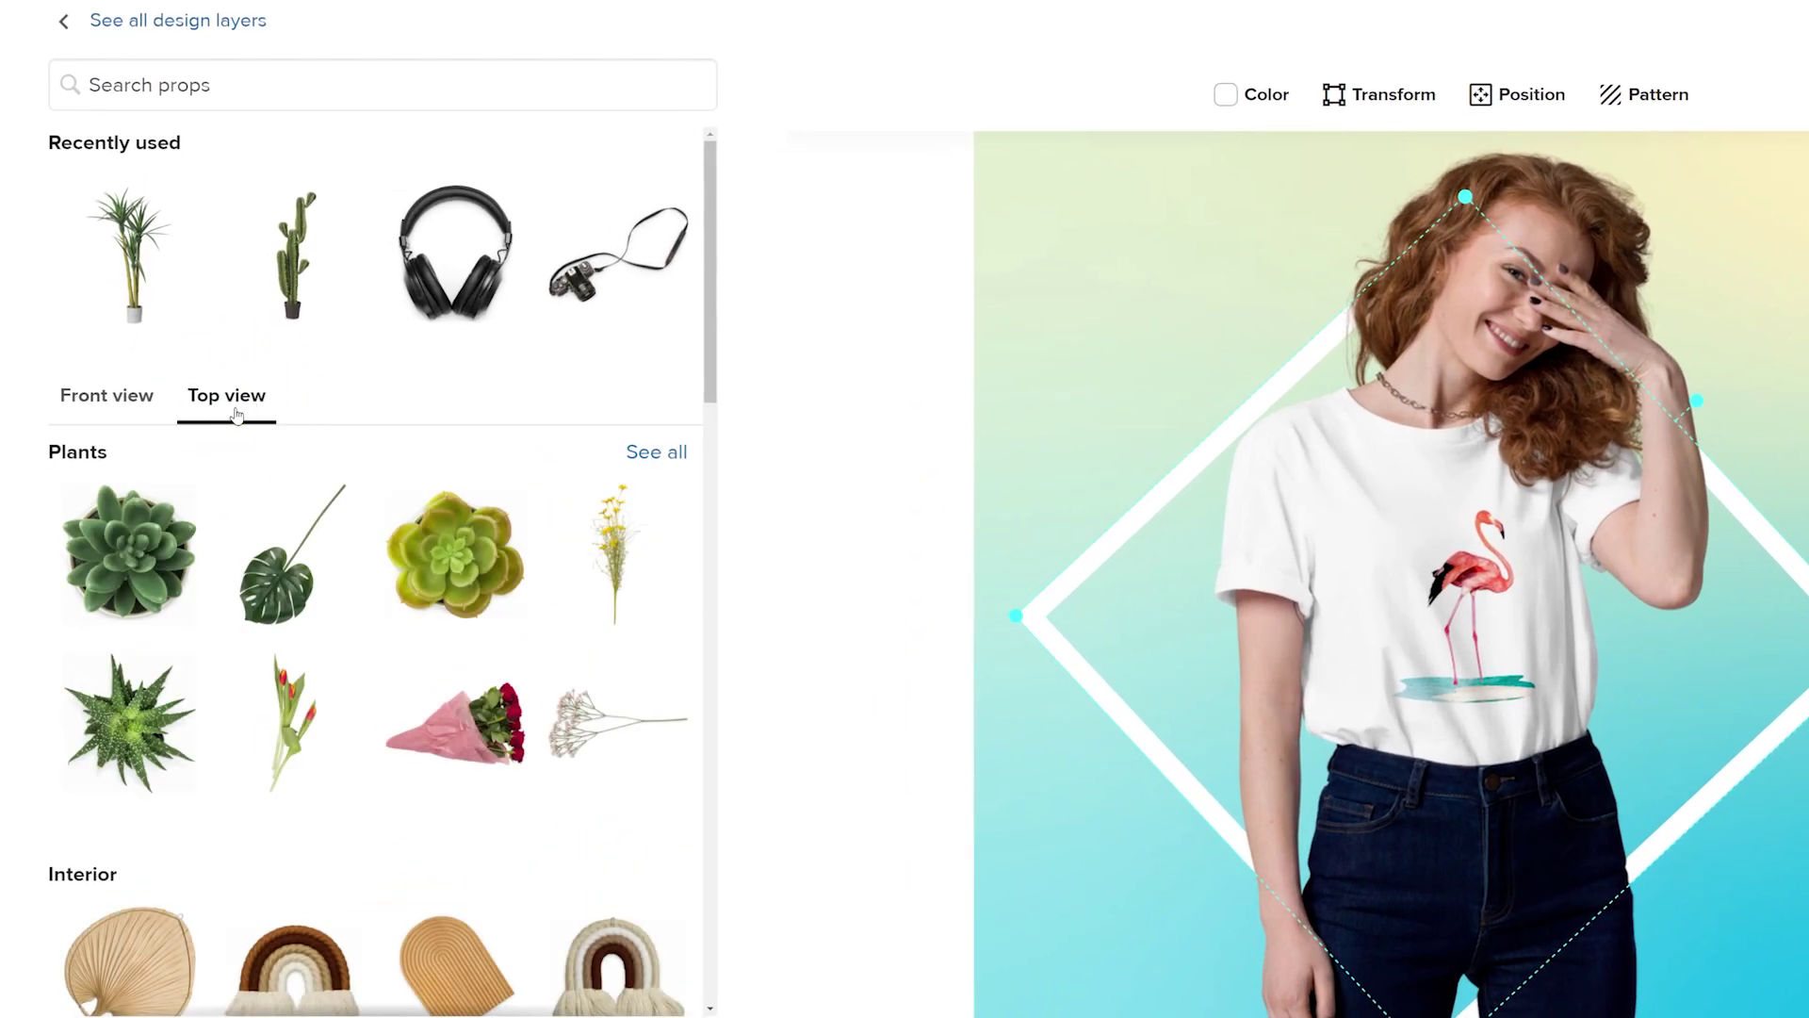
left_click(146, 269)
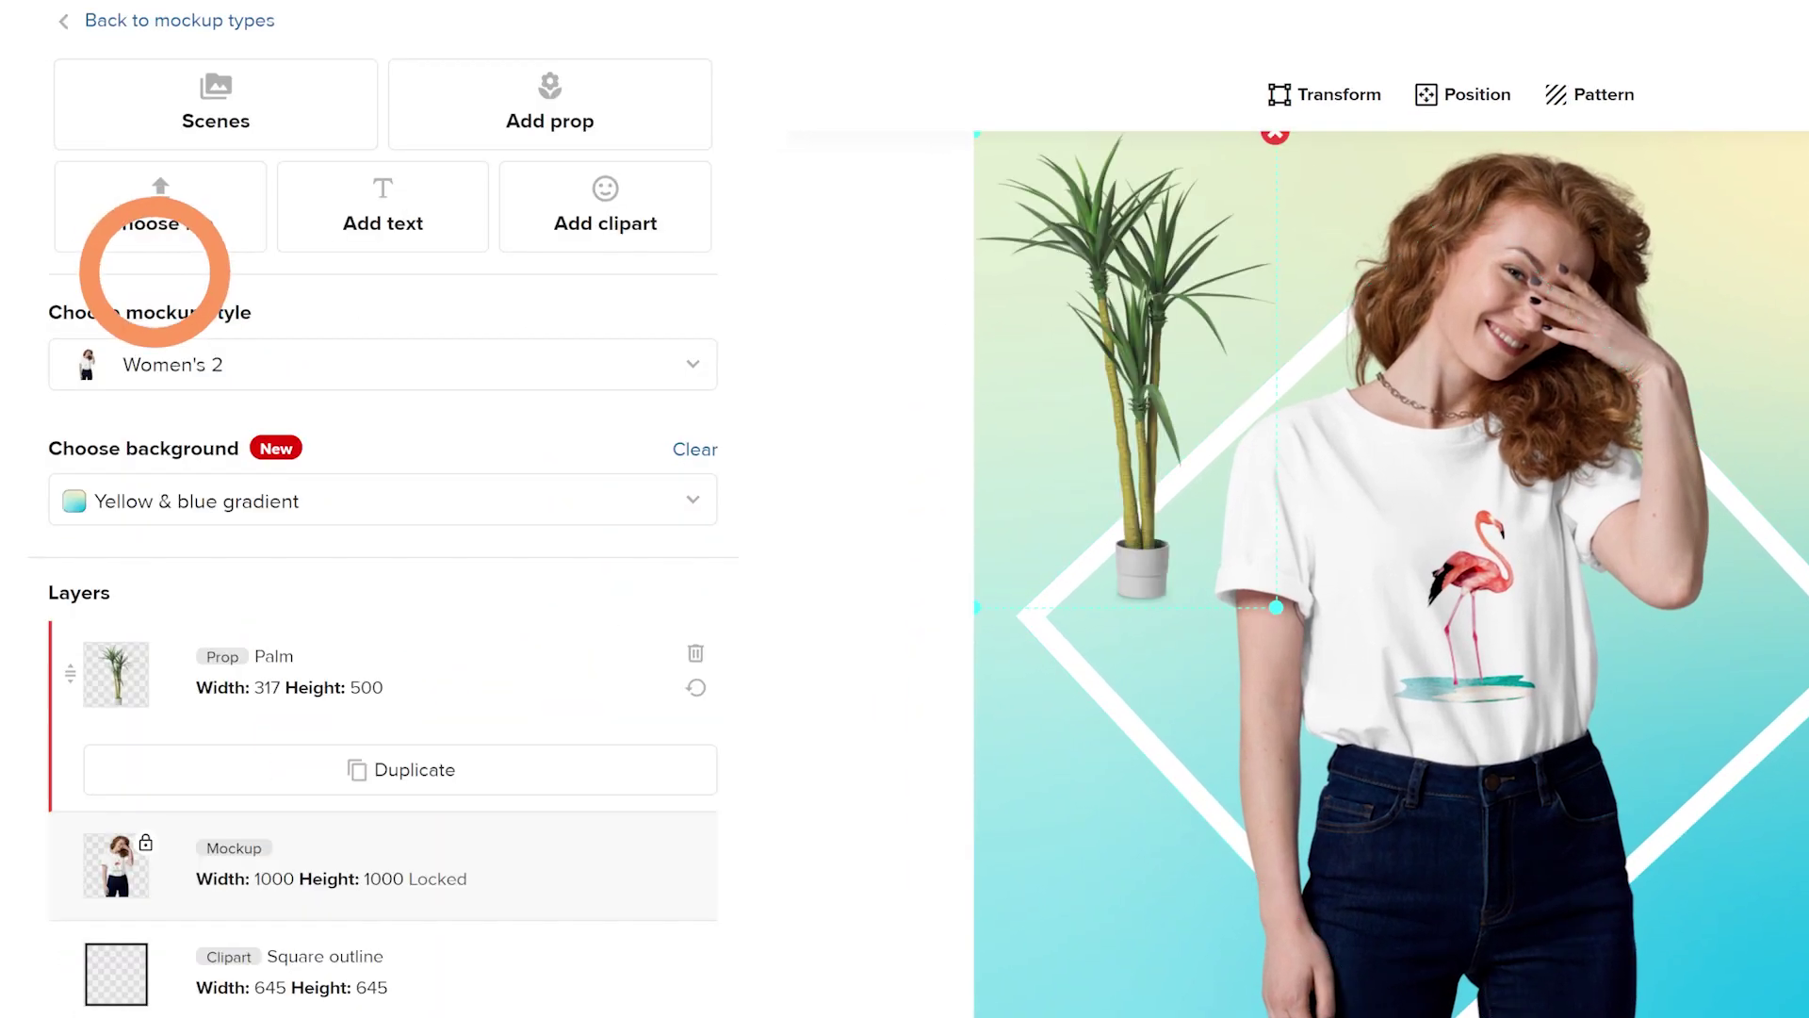
left_click(500, 139)
left_click(294, 257)
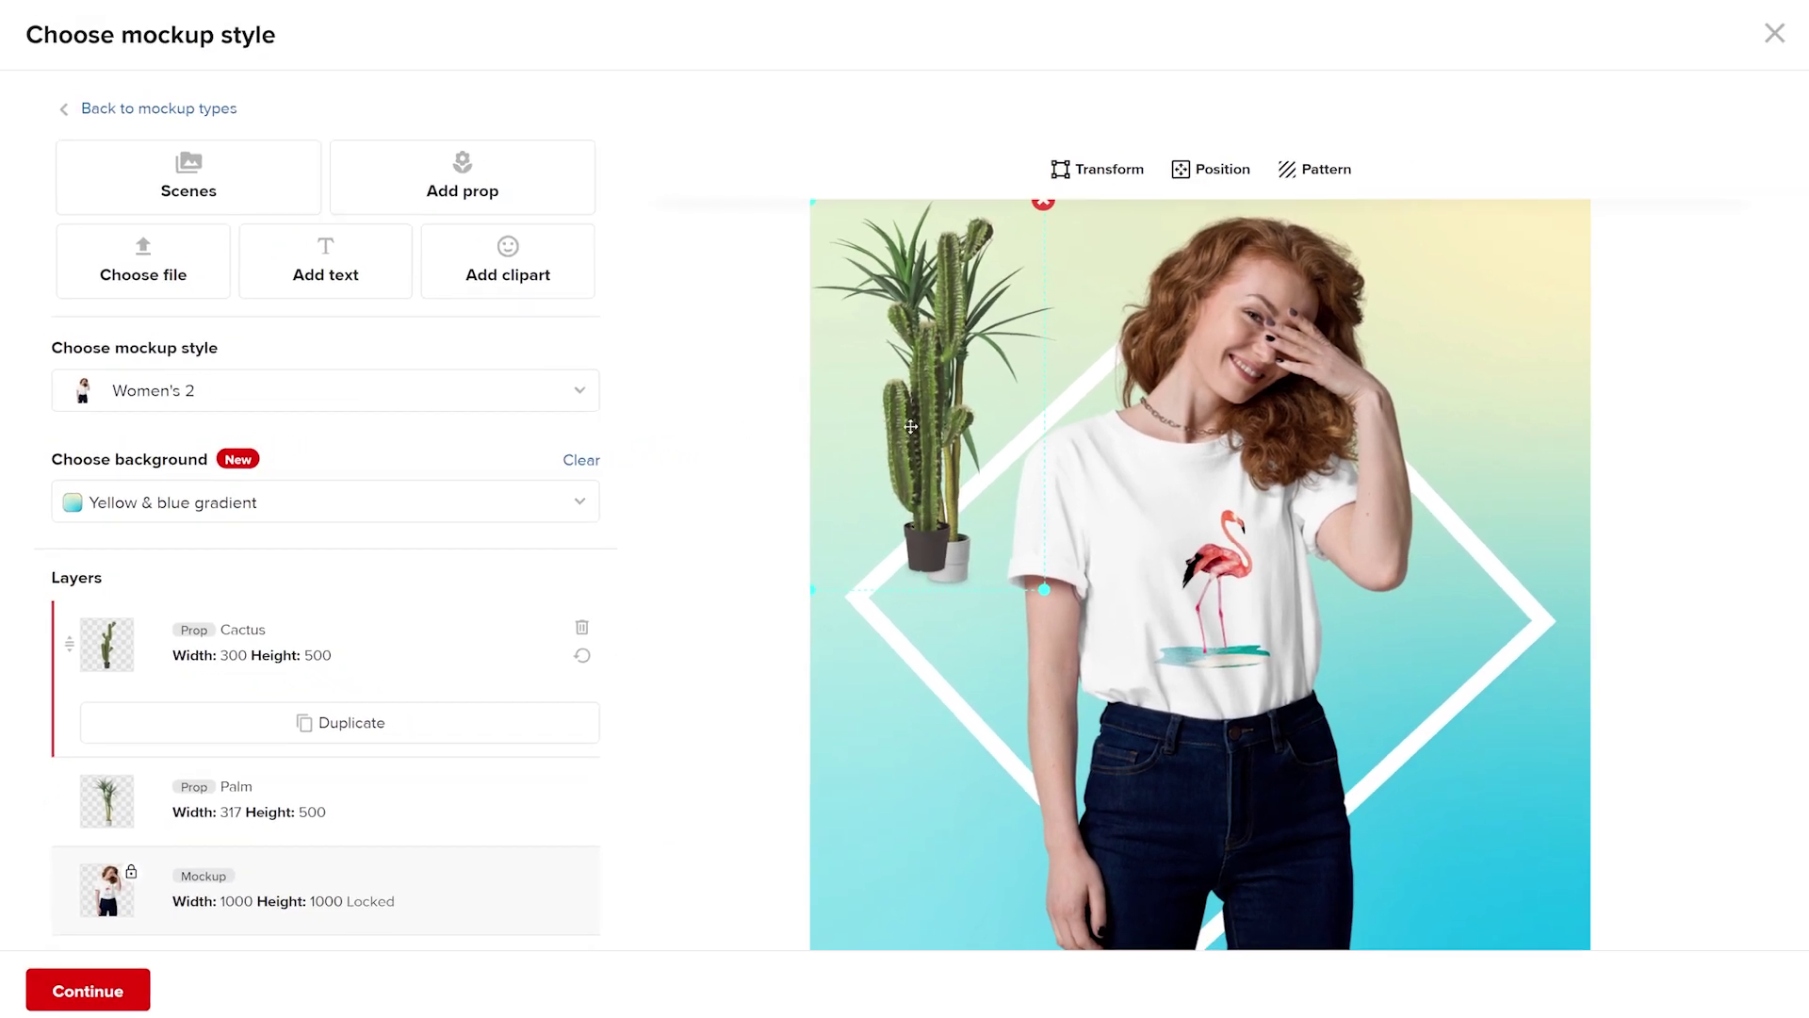
Place the cactus lower-left and palm lower-right, tilting palm about 16° and cactus -14°, both enlarged
left_click_drag(911, 426, 920, 796)
left_click_drag(782, 354, 1433, 816)
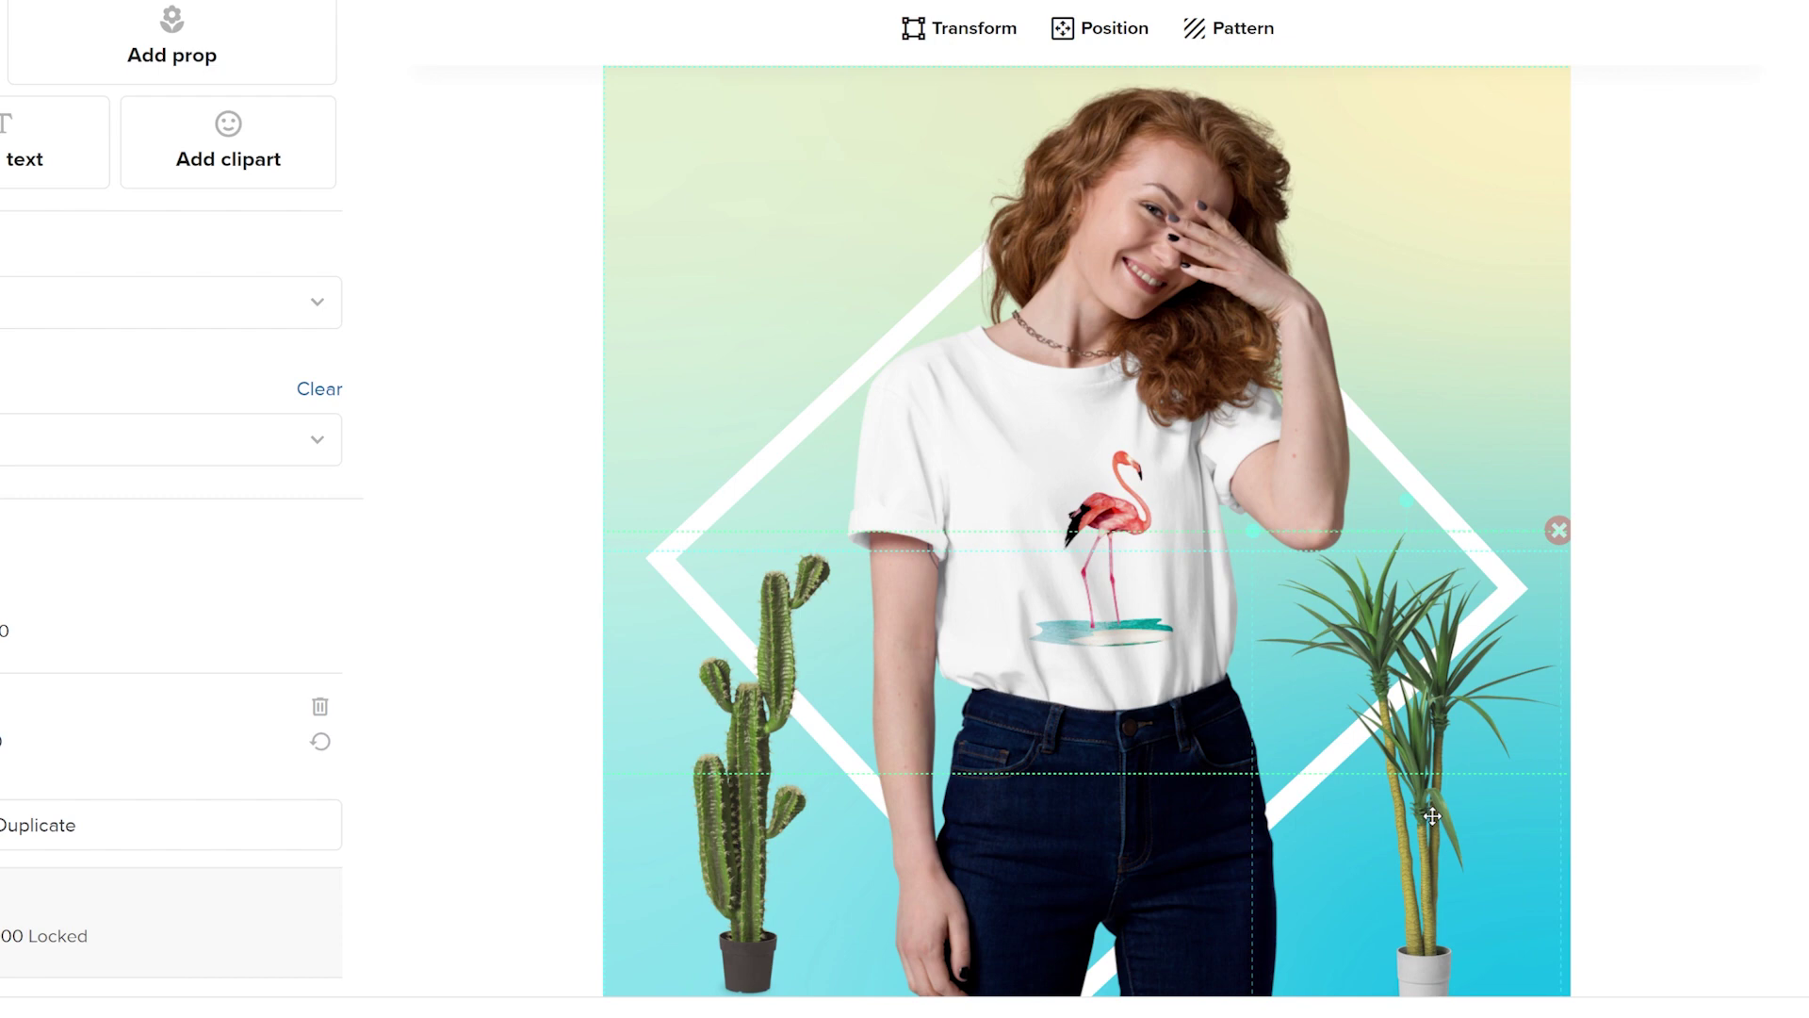
left_click_drag(1407, 500, 1493, 491)
left_click_drag(1325, 497, 1282, 353)
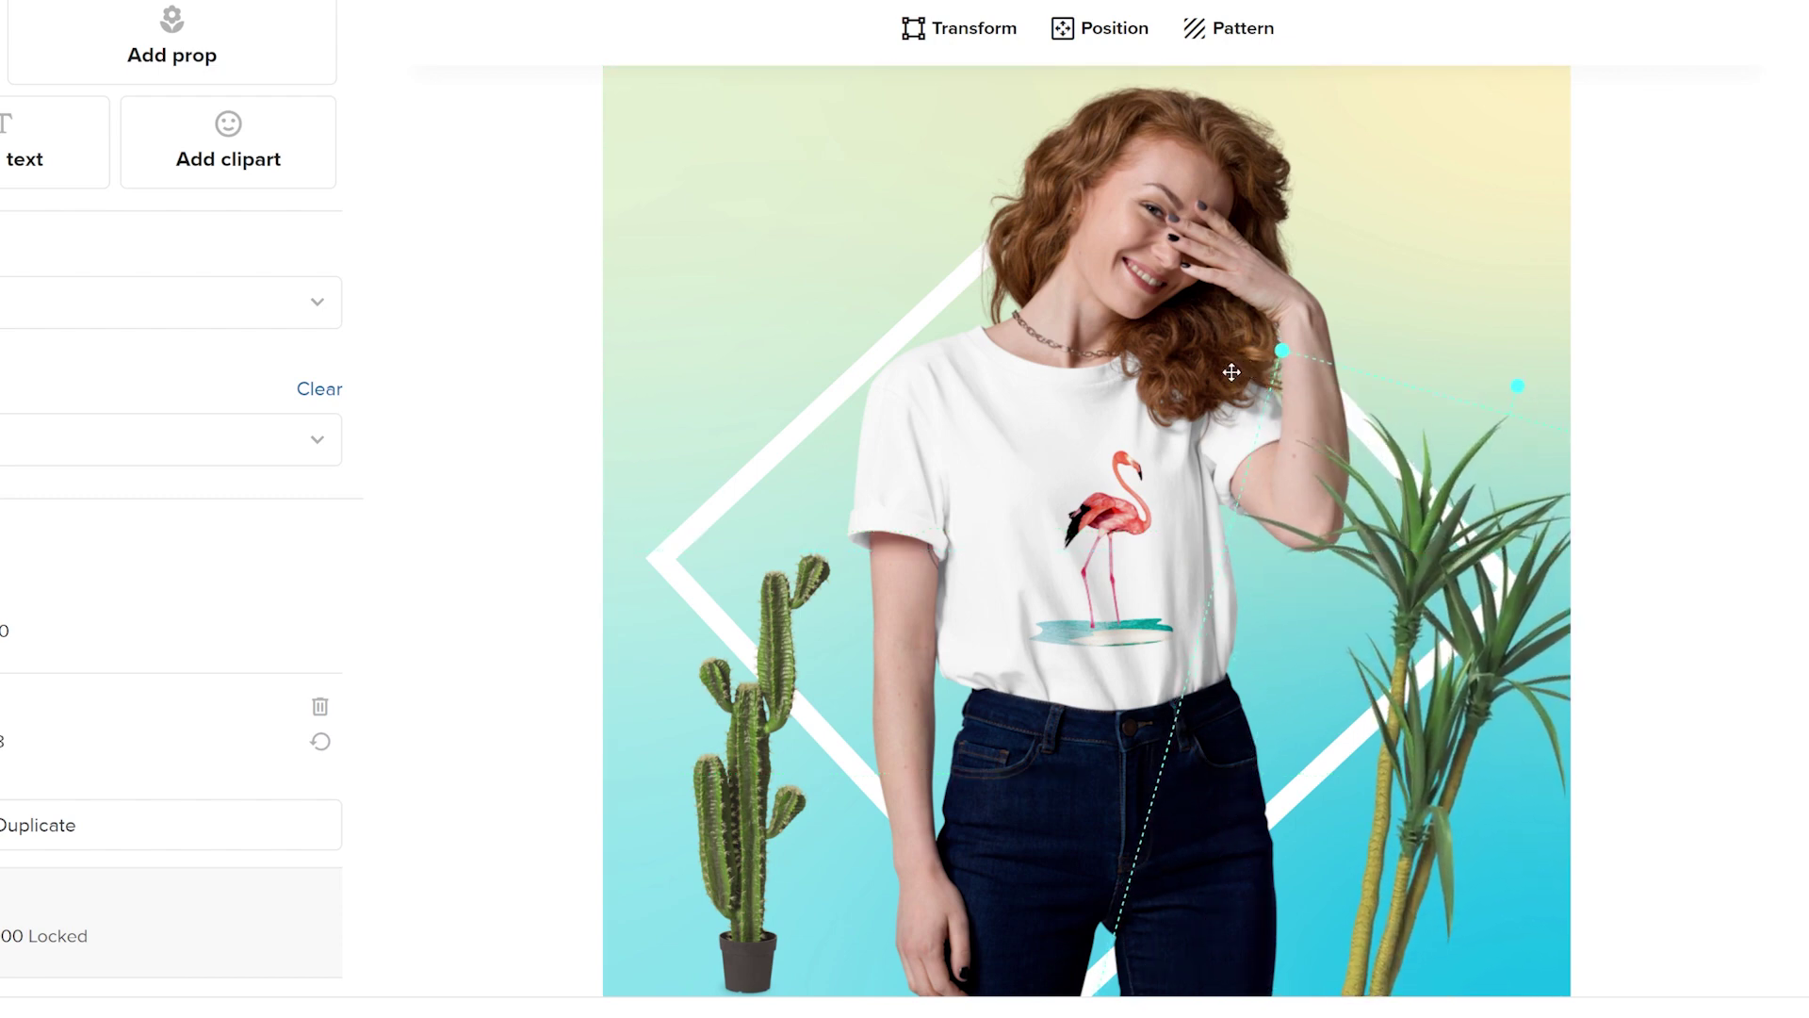
left_click(799, 604)
left_click_drag(754, 500, 685, 492)
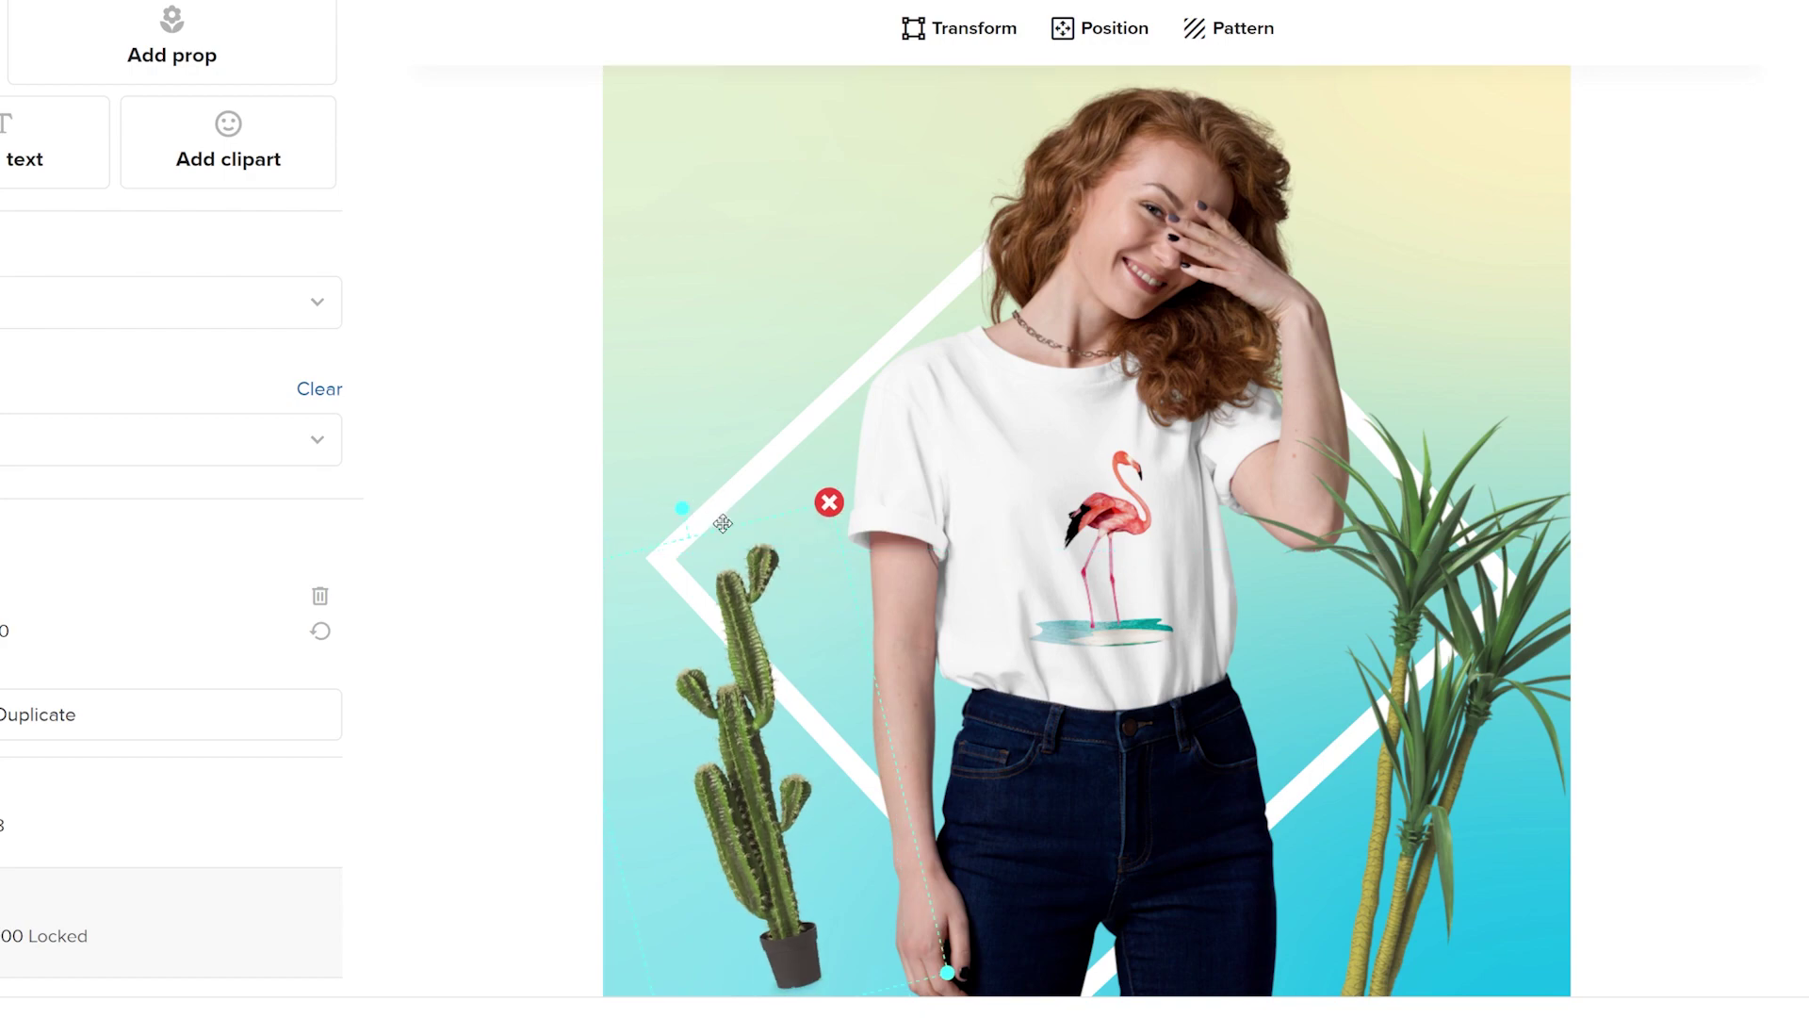
left_click_drag(946, 972, 1020, 997)
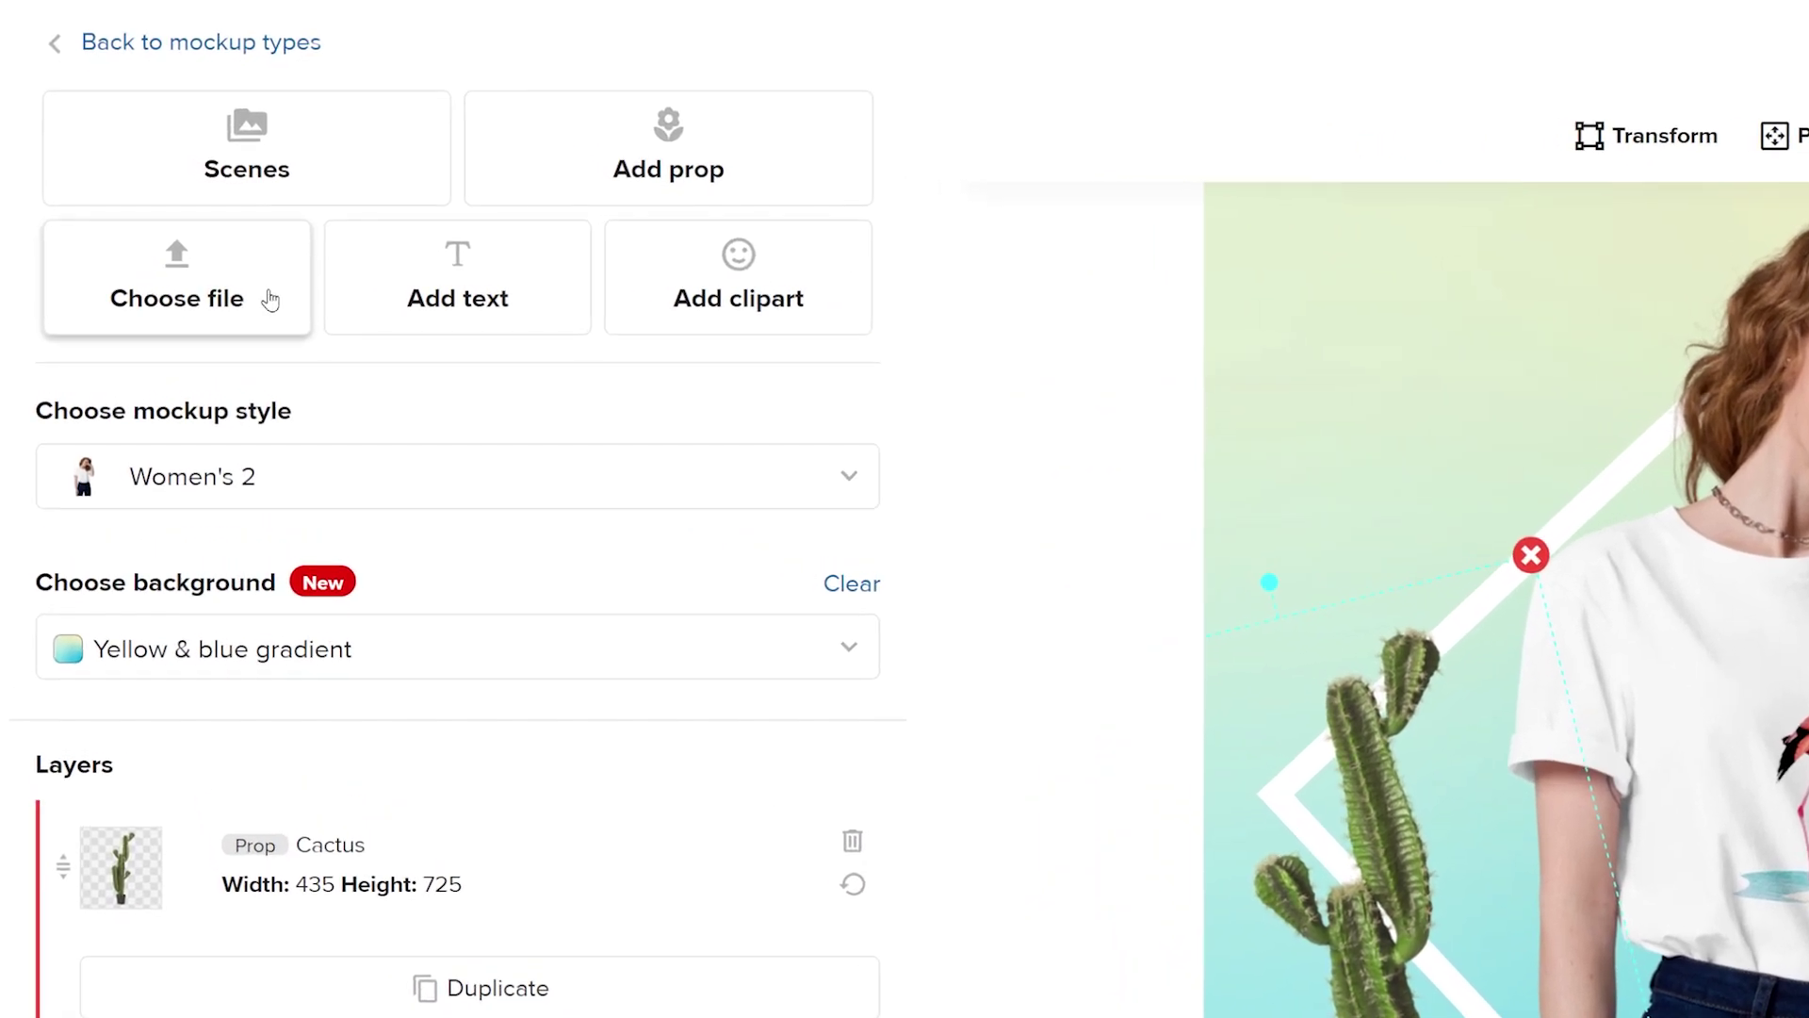
Upload the PRINTFUL logo image and nudge it into the top-left corner
left_click(230, 293)
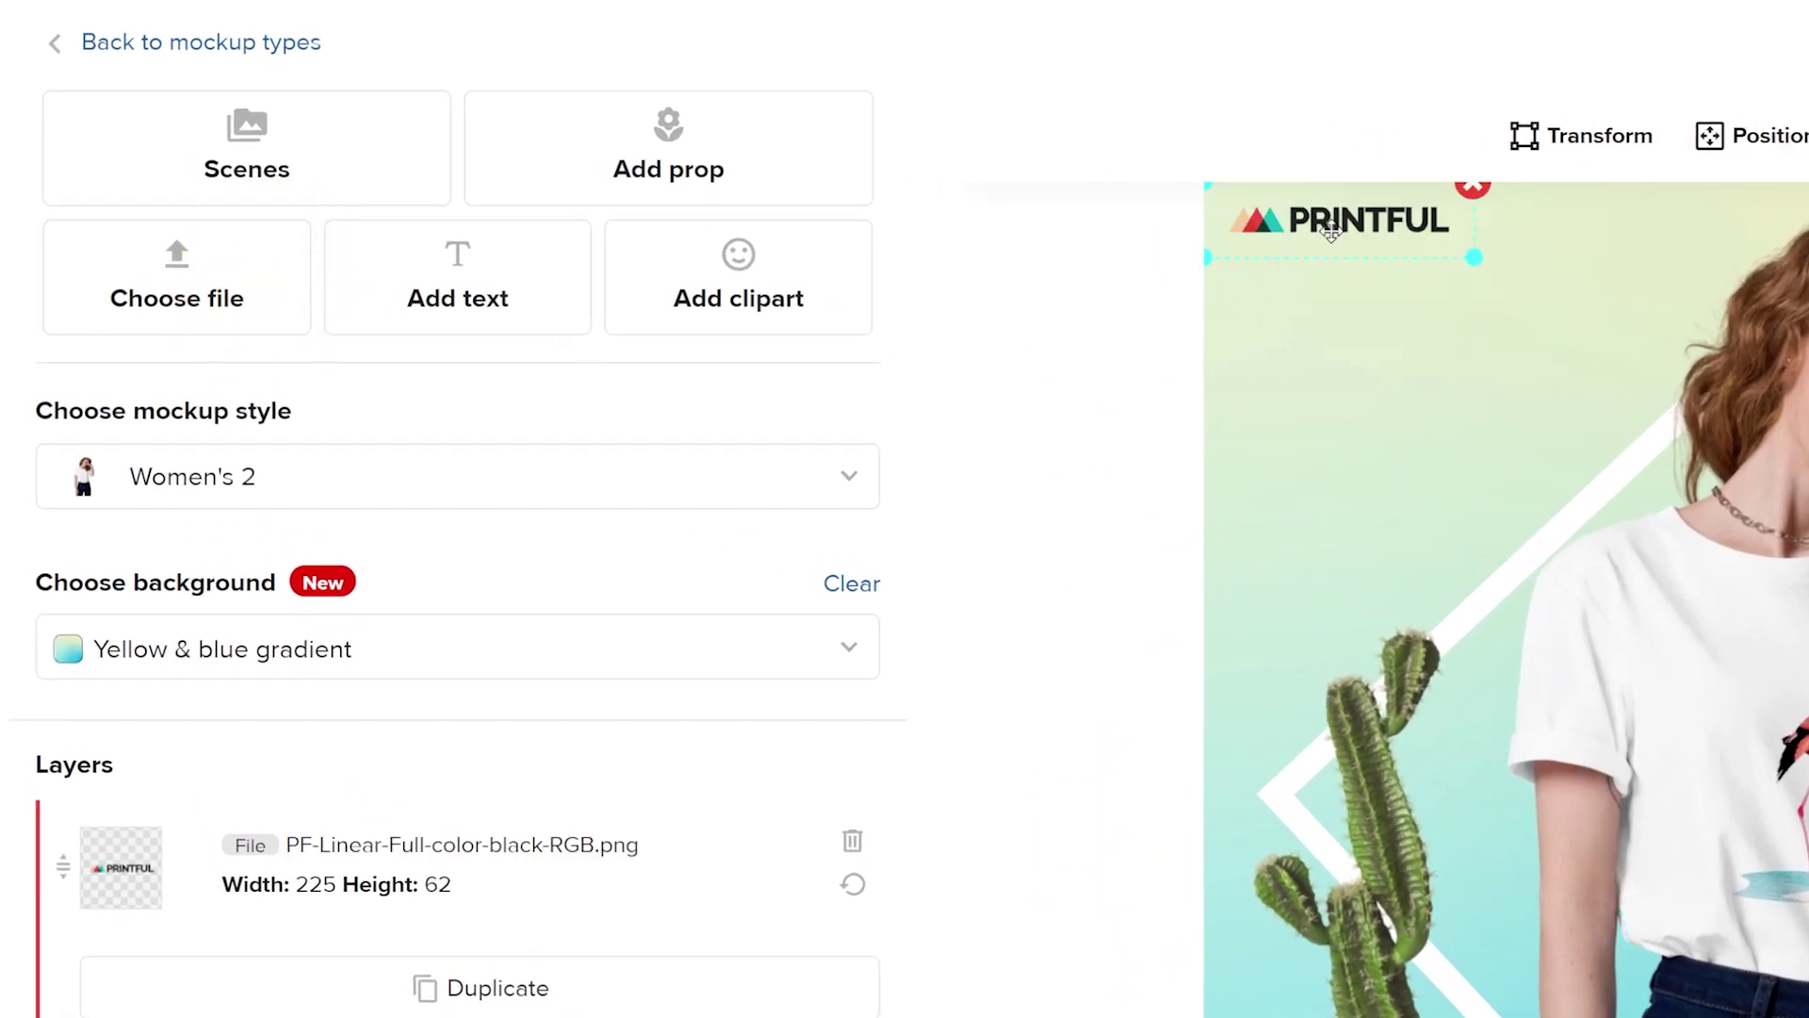
left_click_drag(1331, 232, 1347, 247)
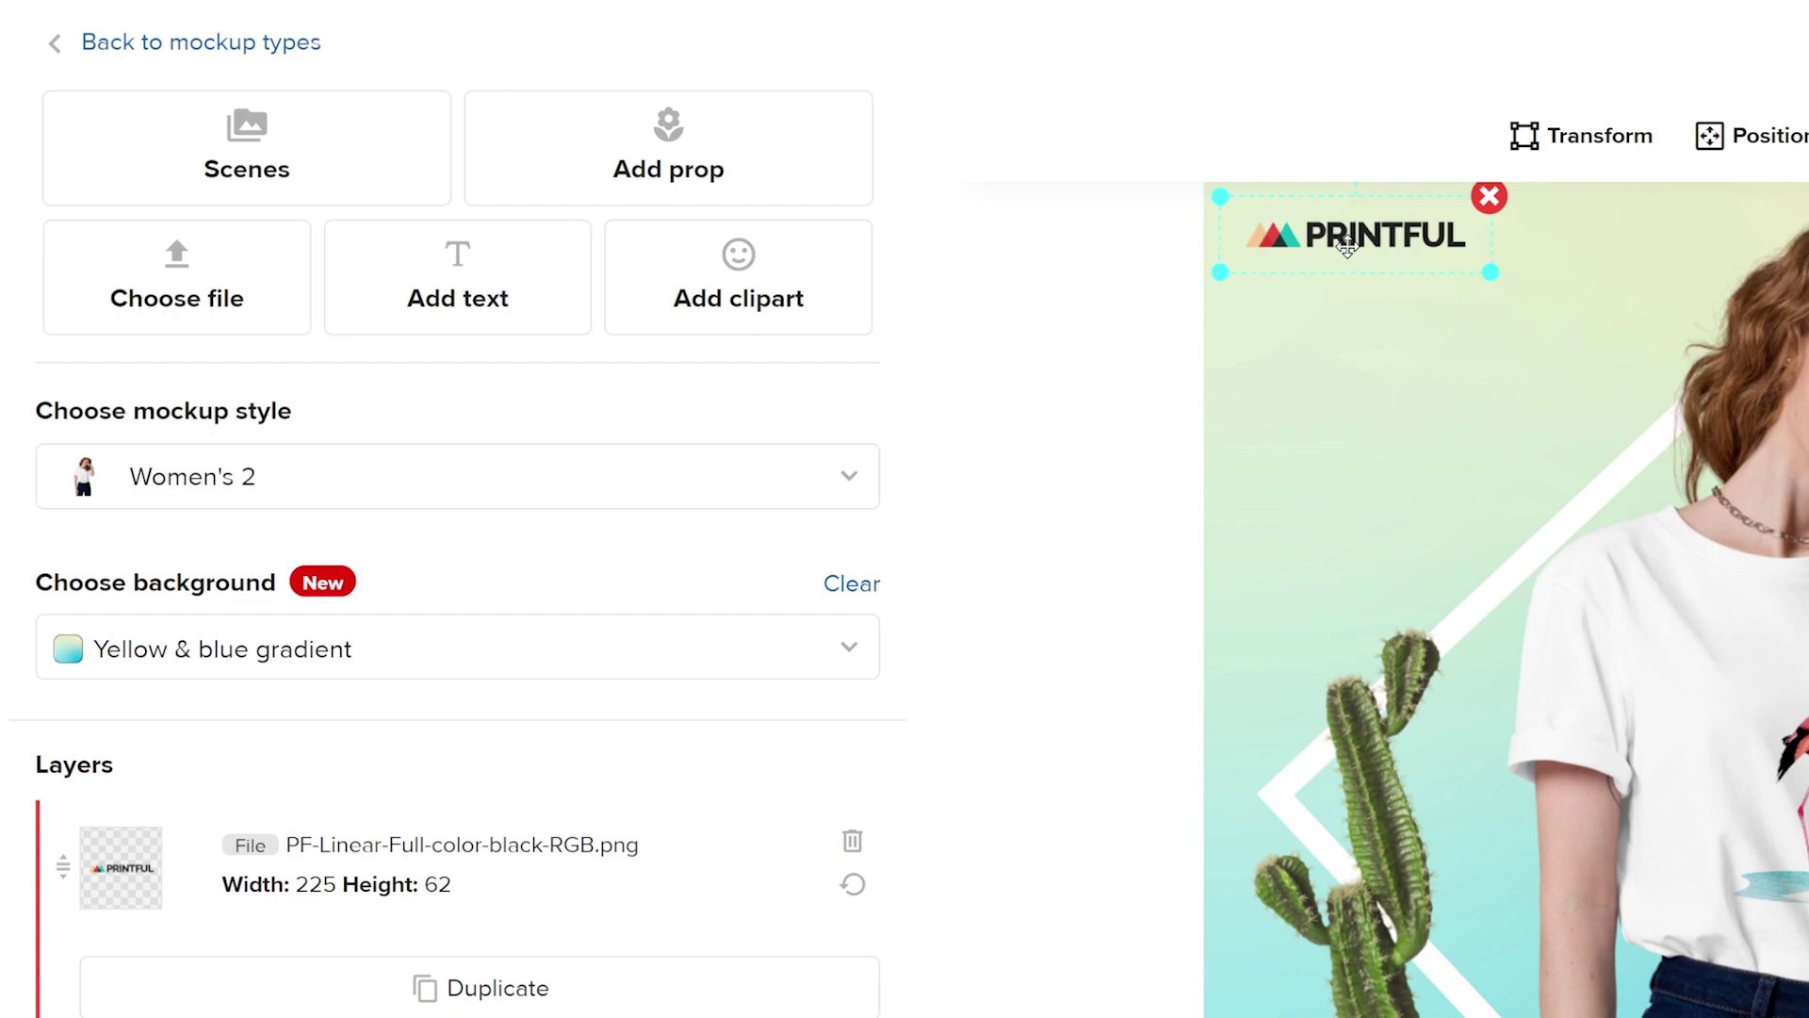
left_click(831, 320)
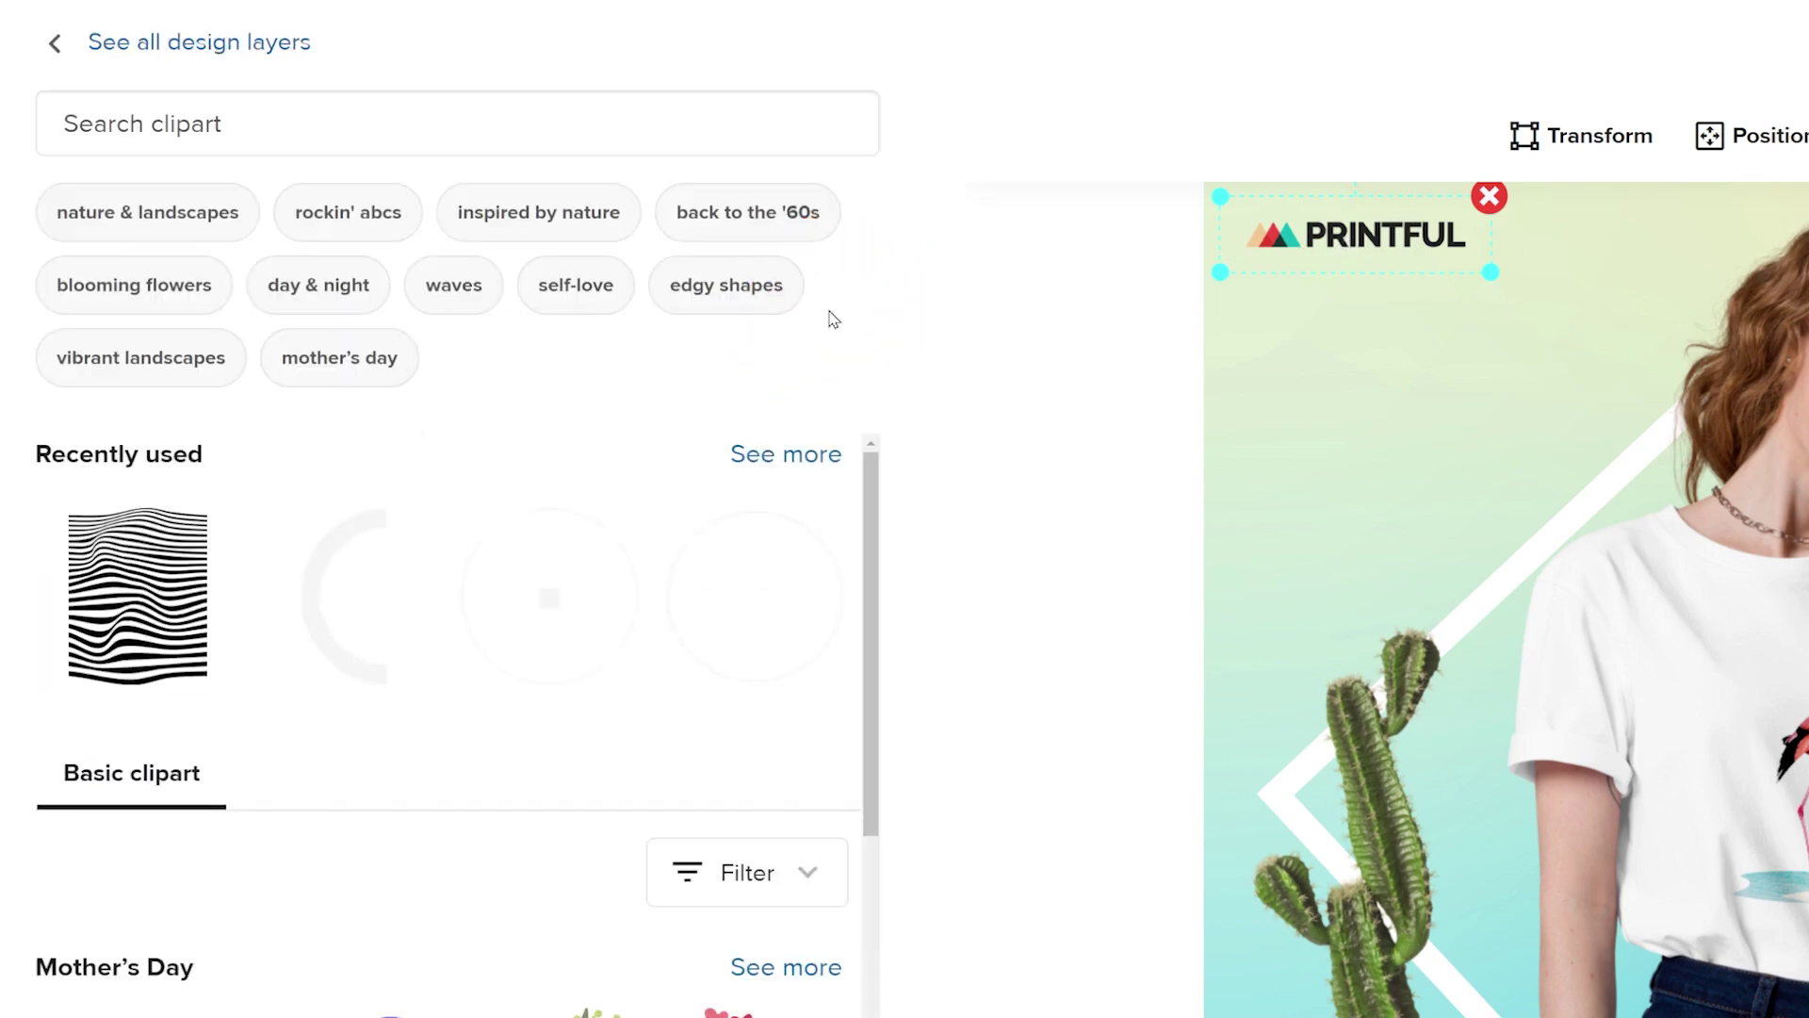
Add the Groovy lines clipart and stretch it over the whole mockup, leaving the PRINTFUL logo visible
left_click(130, 622)
left_click_drag(1252, 250, 1661, 767)
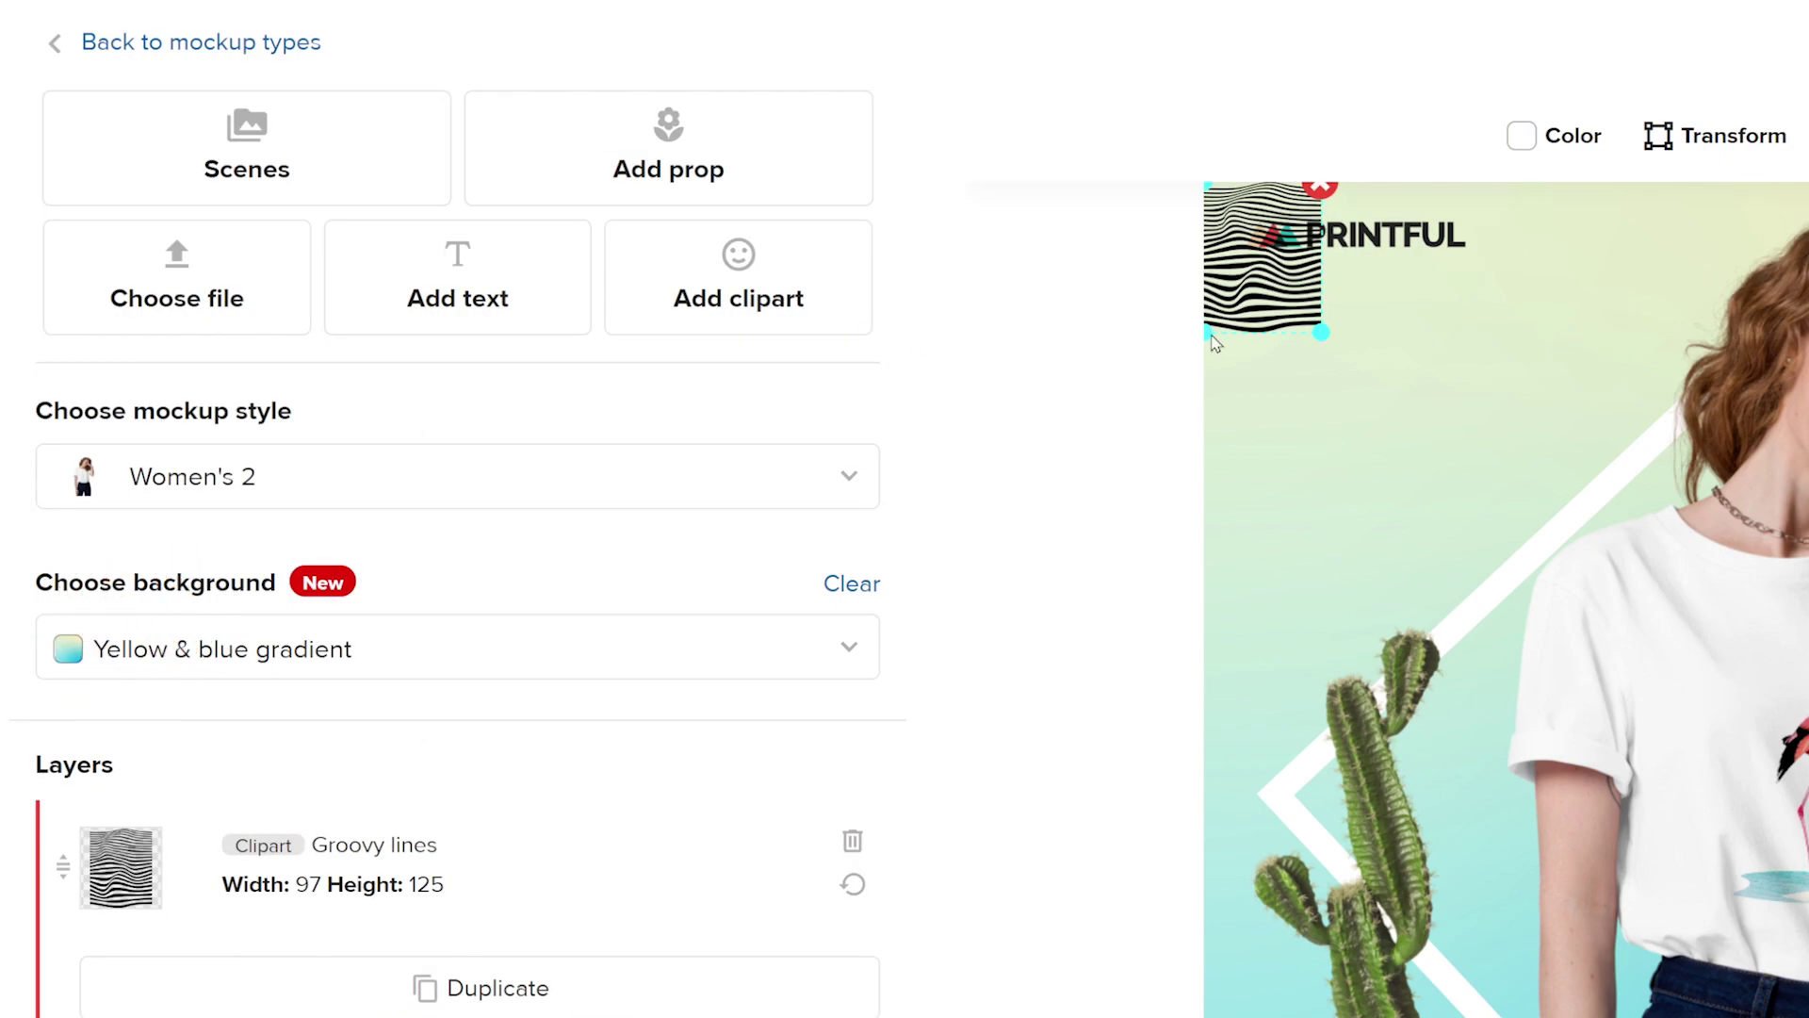
left_click_drag(1235, 601, 1243, 605)
left_click_drag(1151, 533, 624, 284)
left_click_drag(1059, 249, 1061, 384)
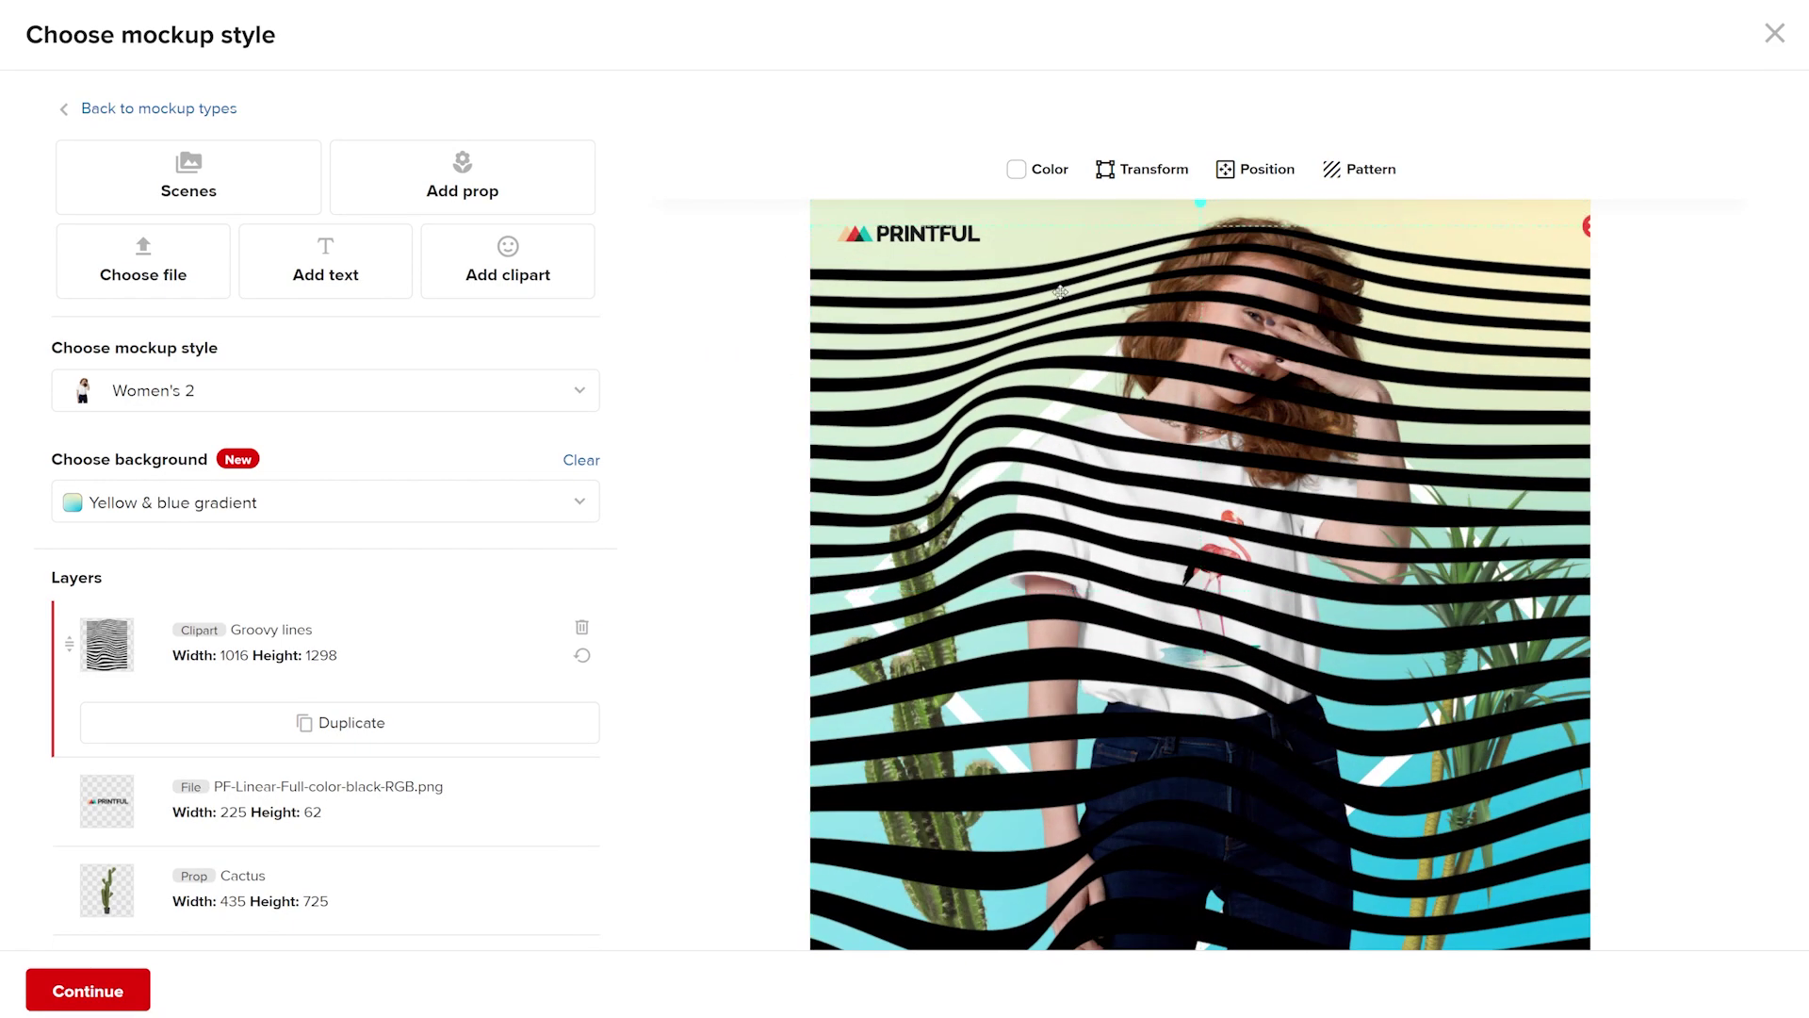
Recolour the Groovy lines to Mona Lisa pink and return to the design layers list
left_click(1043, 187)
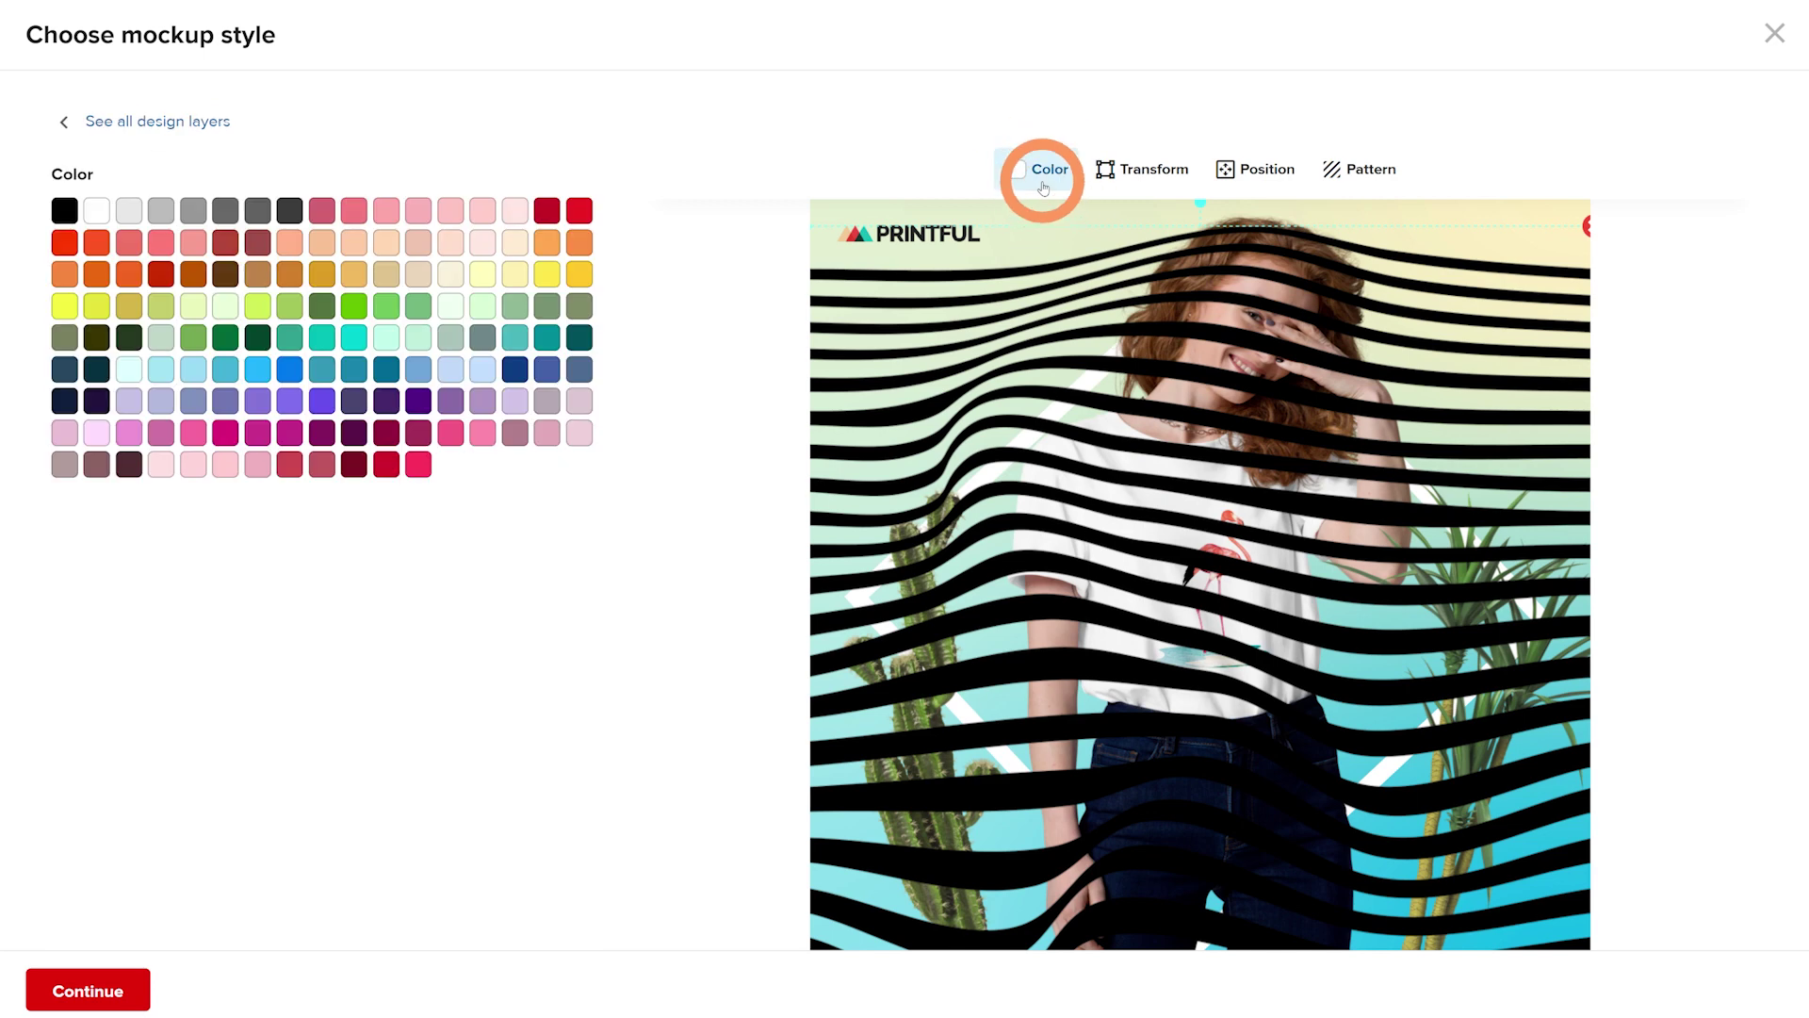
left_click(195, 249)
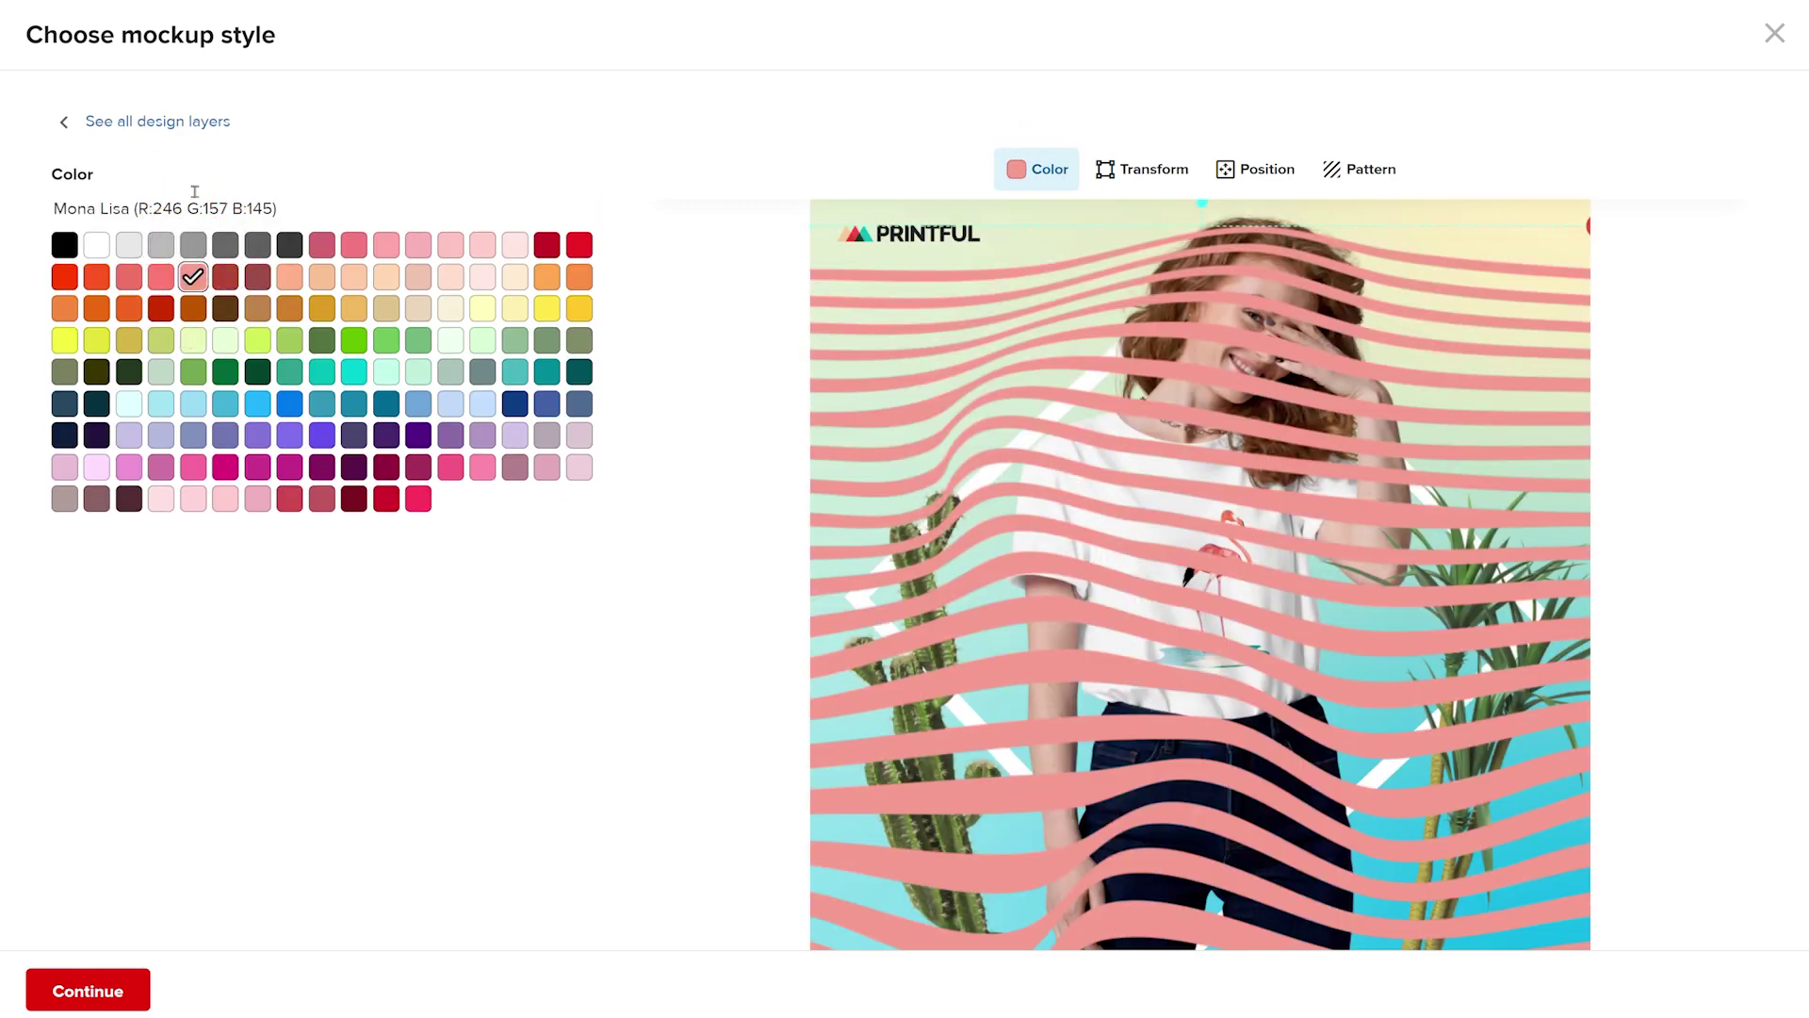
left_click(188, 124)
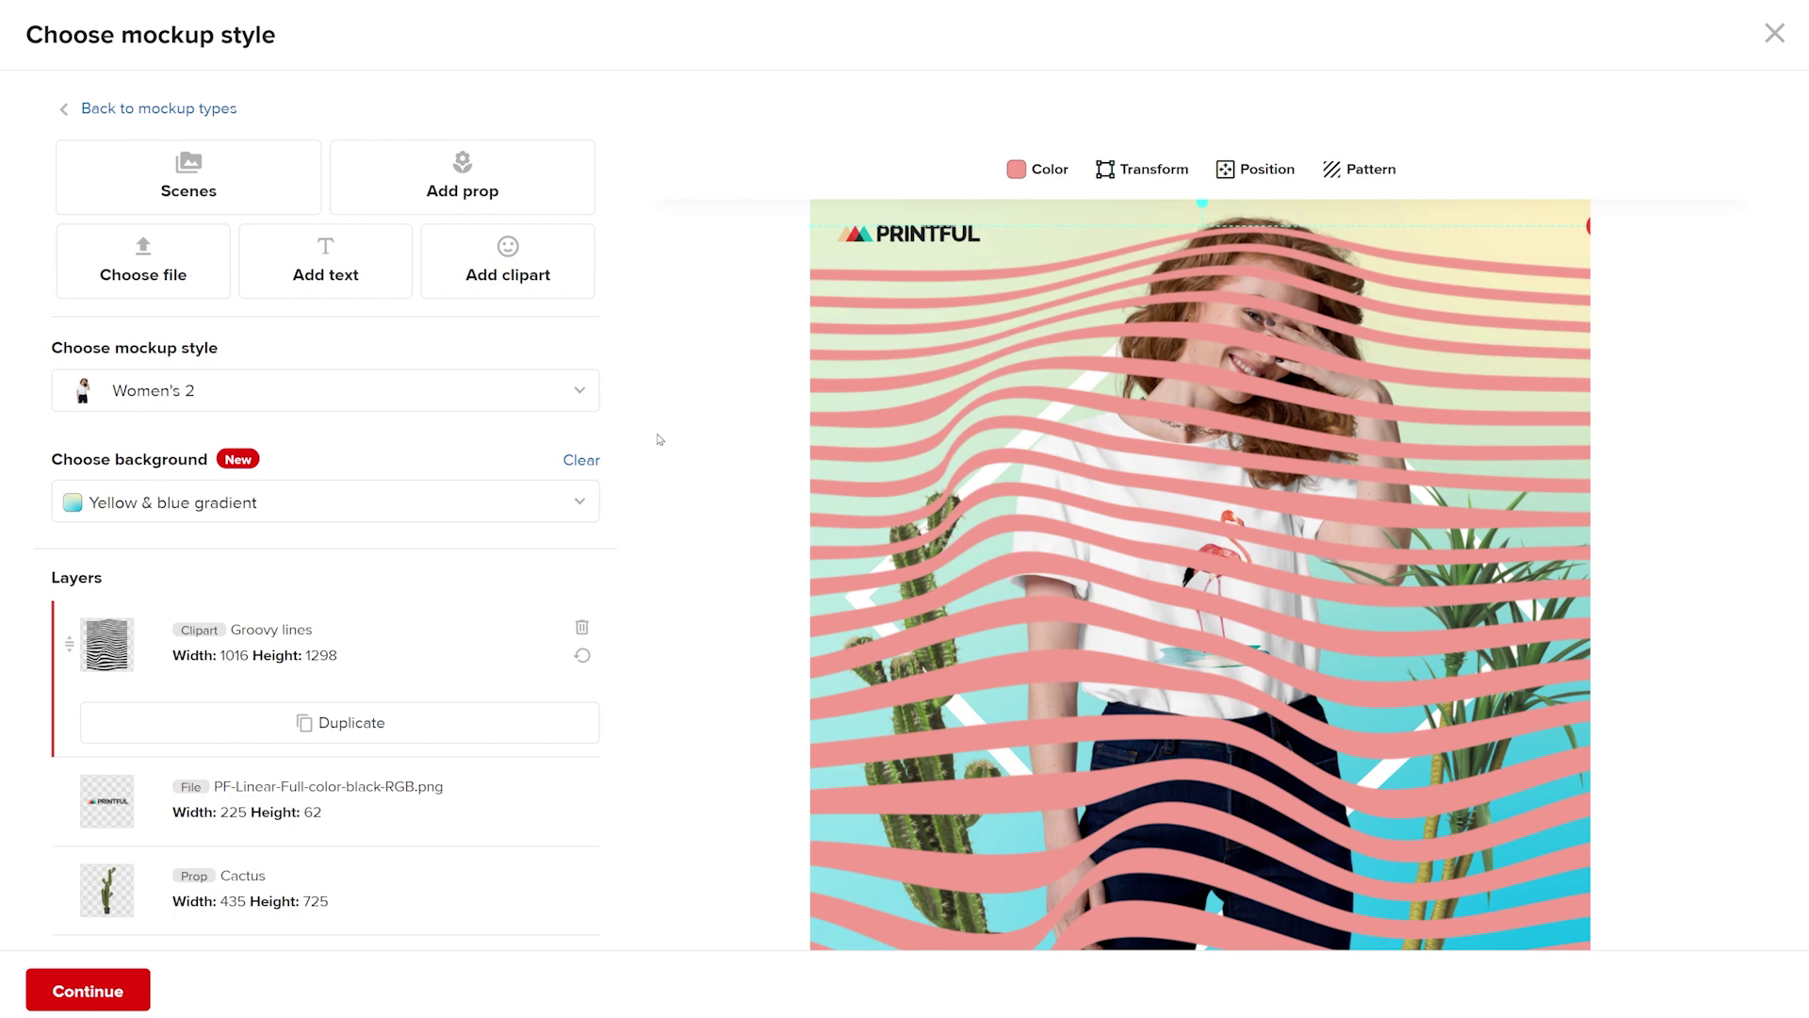
Move the Groovy lines layer to the bottom of the Layers list and continue to downloads
scroll(689, 450, "down", 4)
left_click_drag(414, 295, 417, 793)
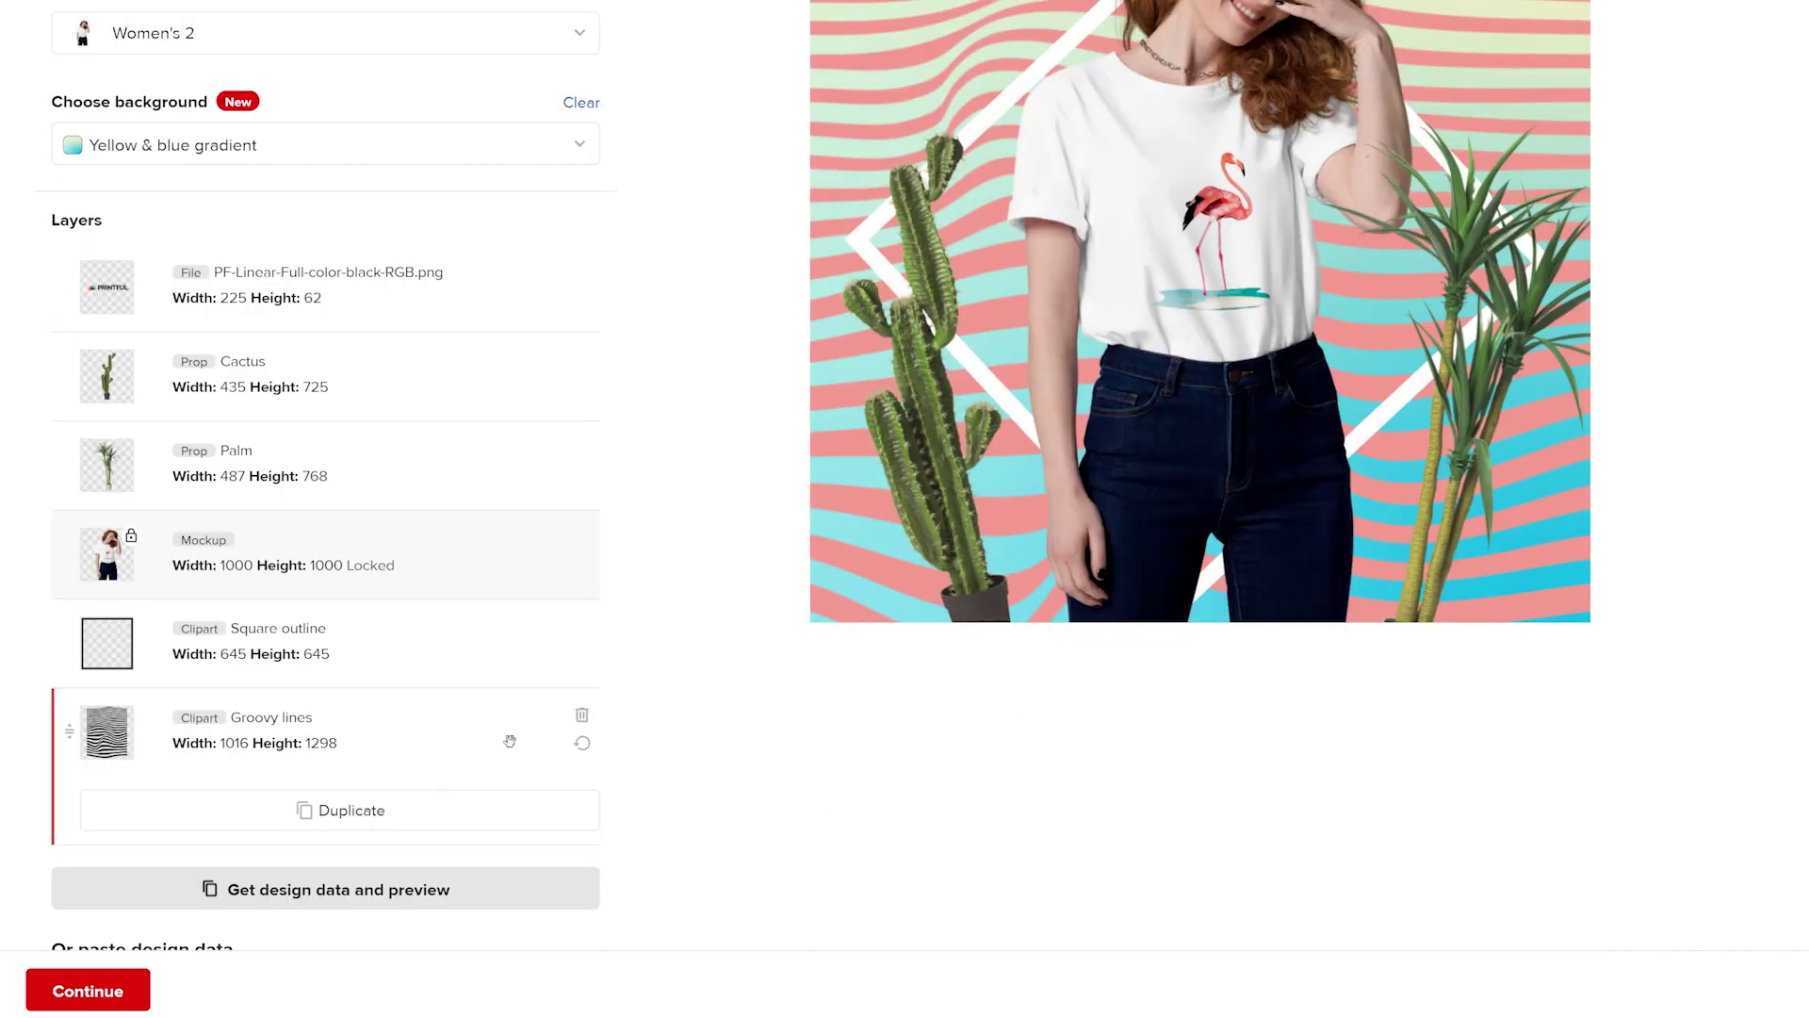
scroll(710, 625, "up", 4)
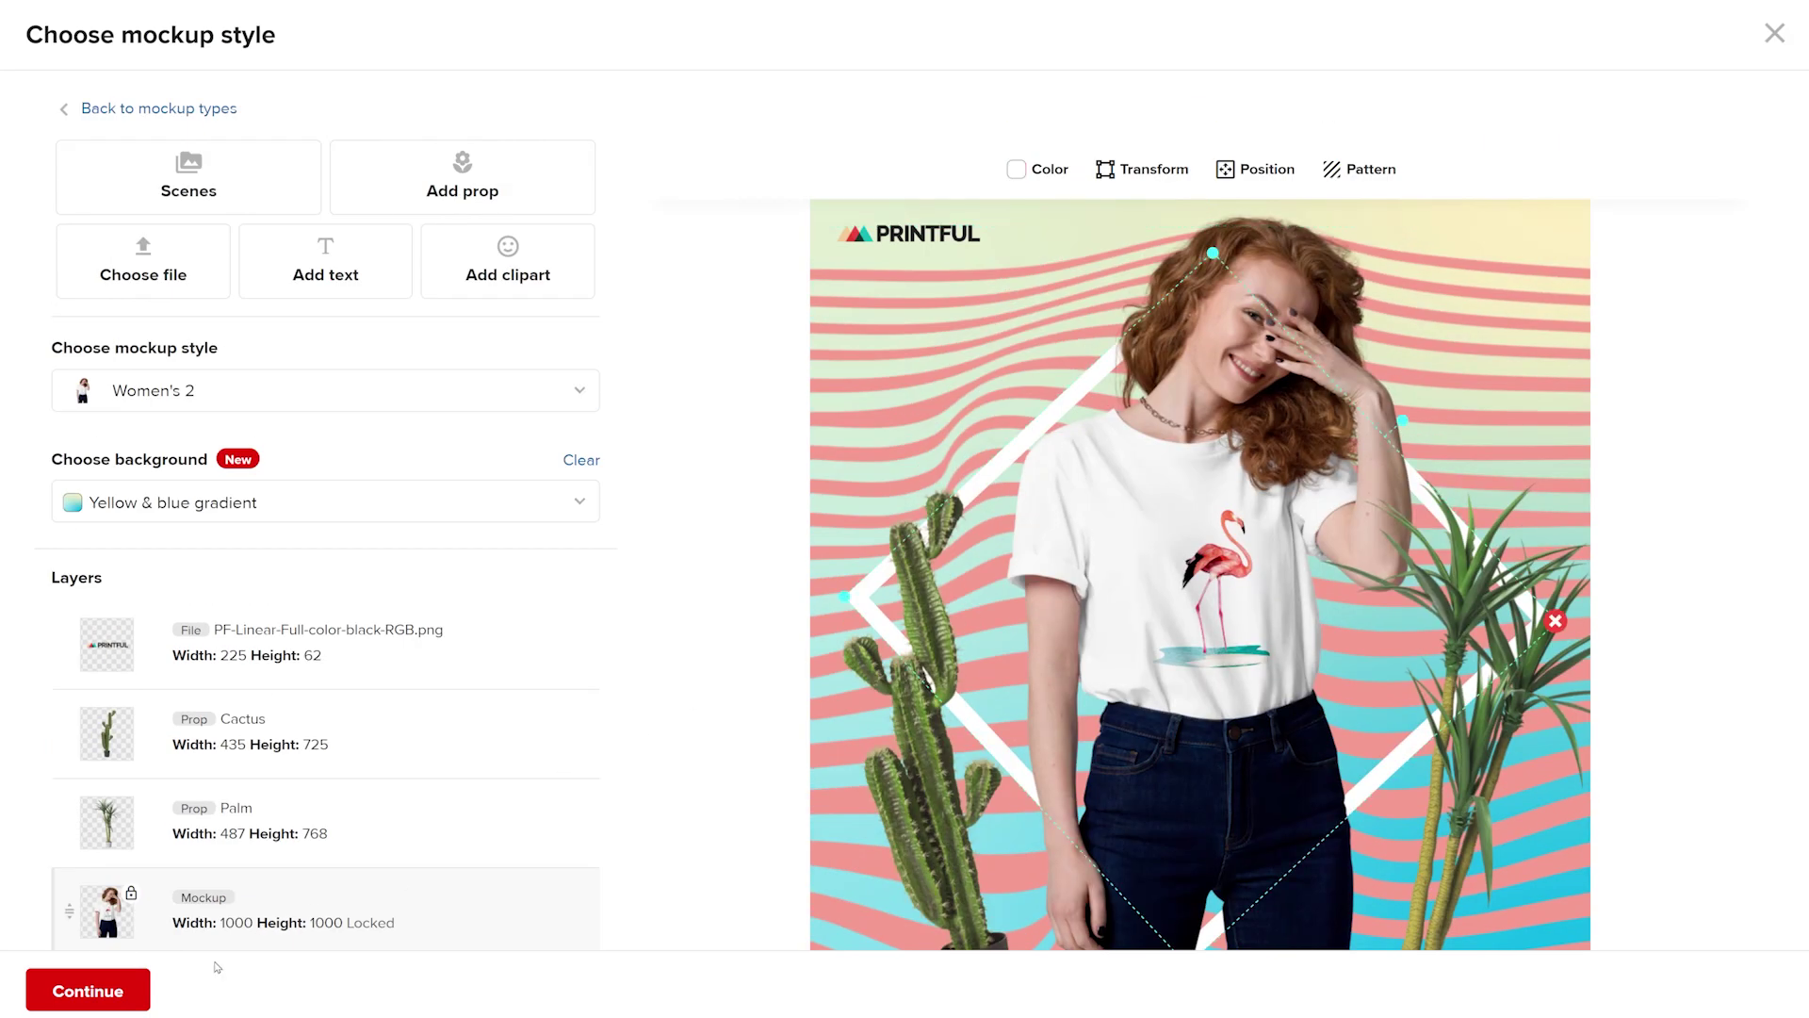
left_click(94, 1002)
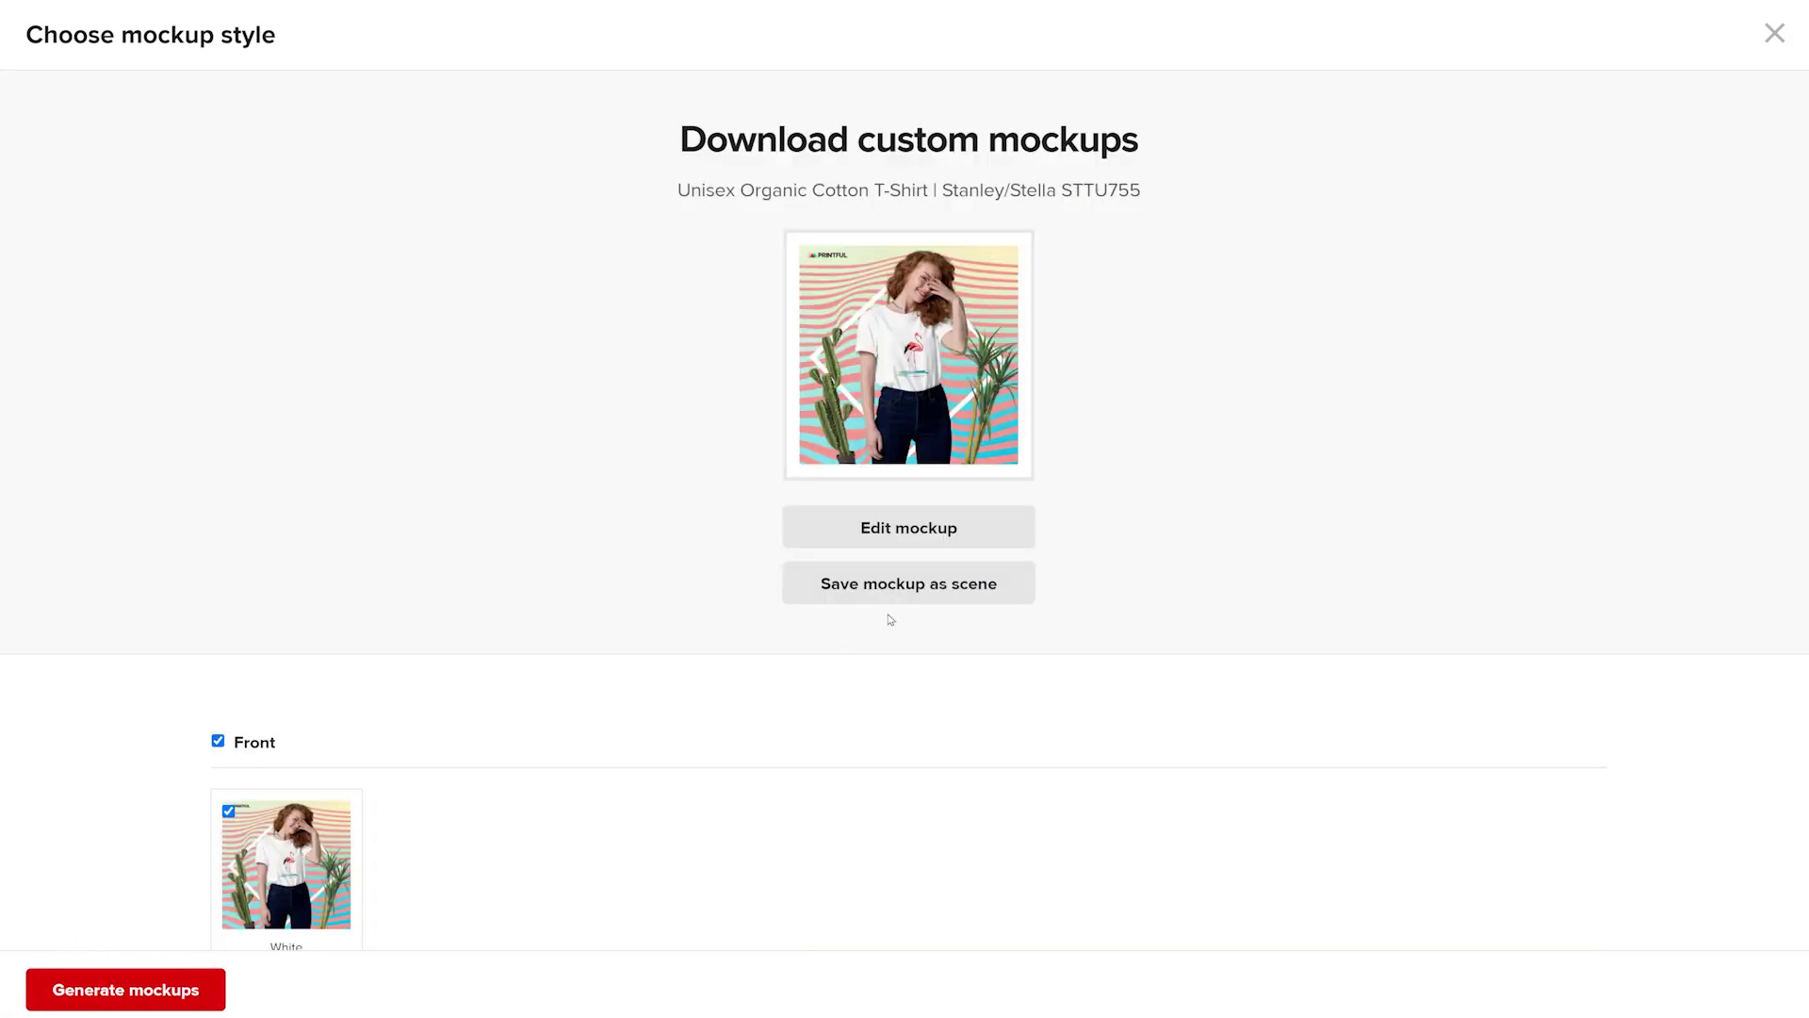
Save the mockup as a reusable scene, choose JPG format, then generate and download the mockup
left_click(917, 601)
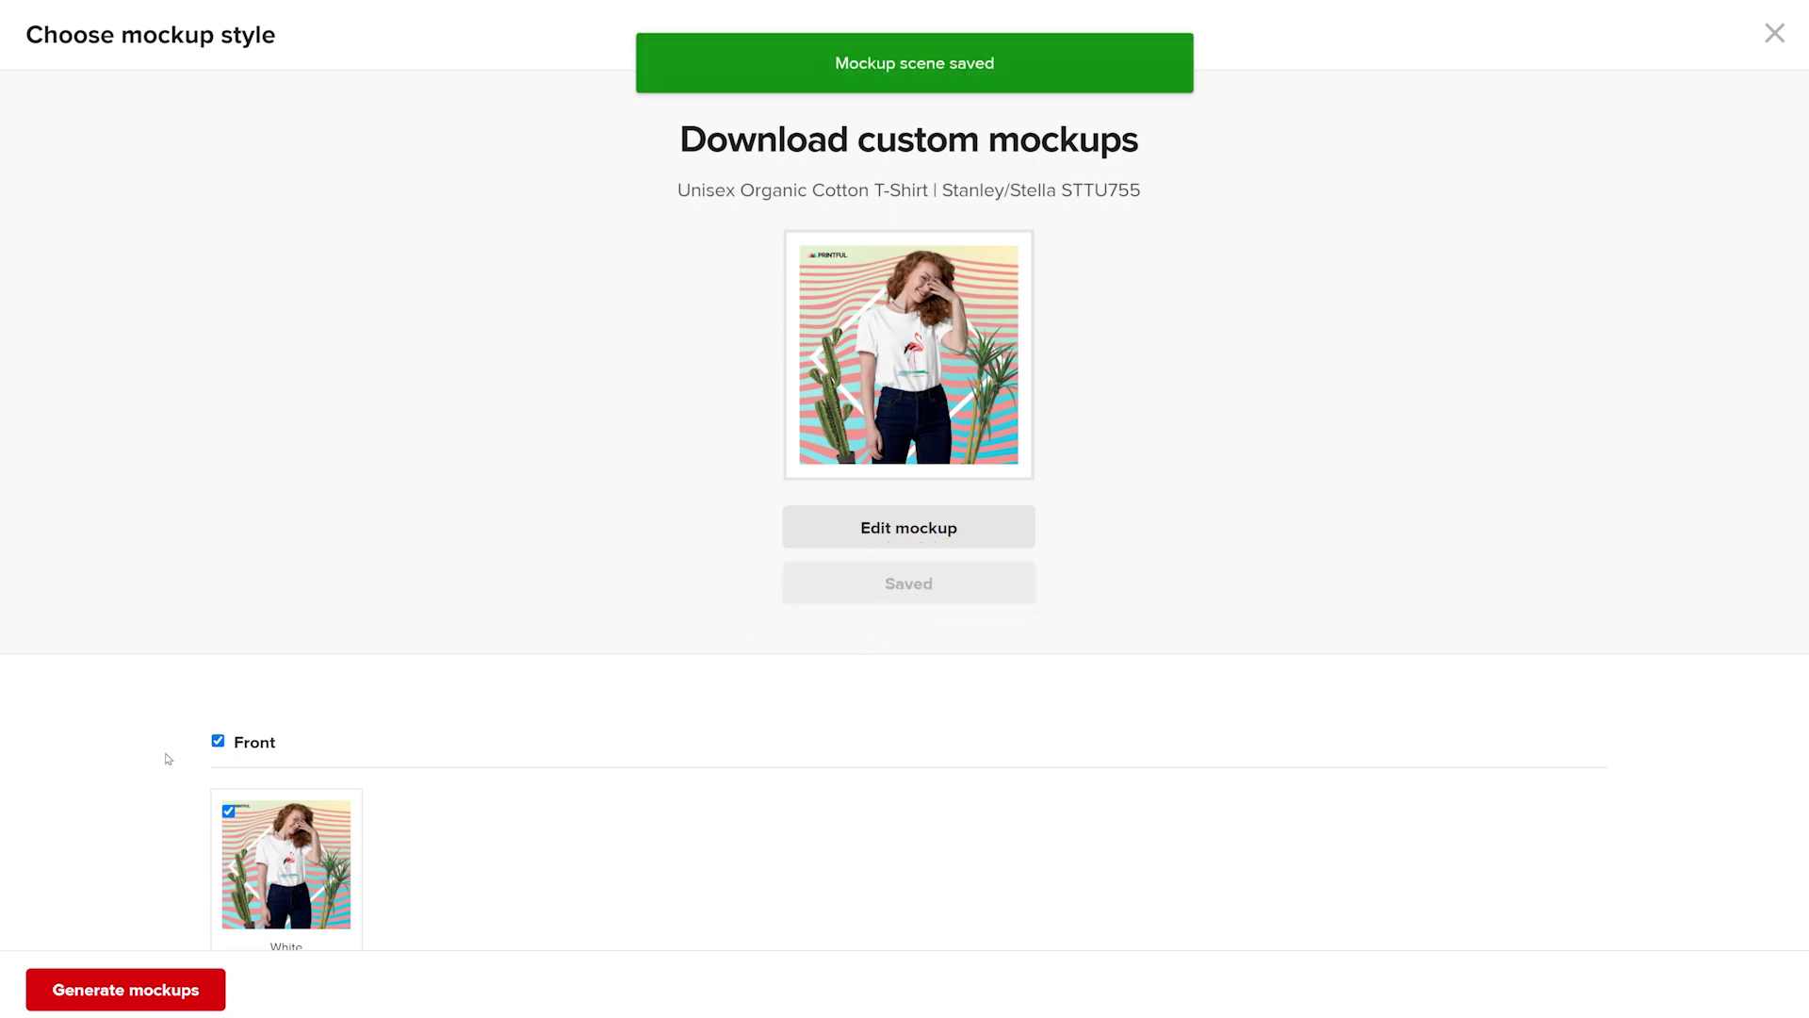
scroll(168, 758, "down", 3)
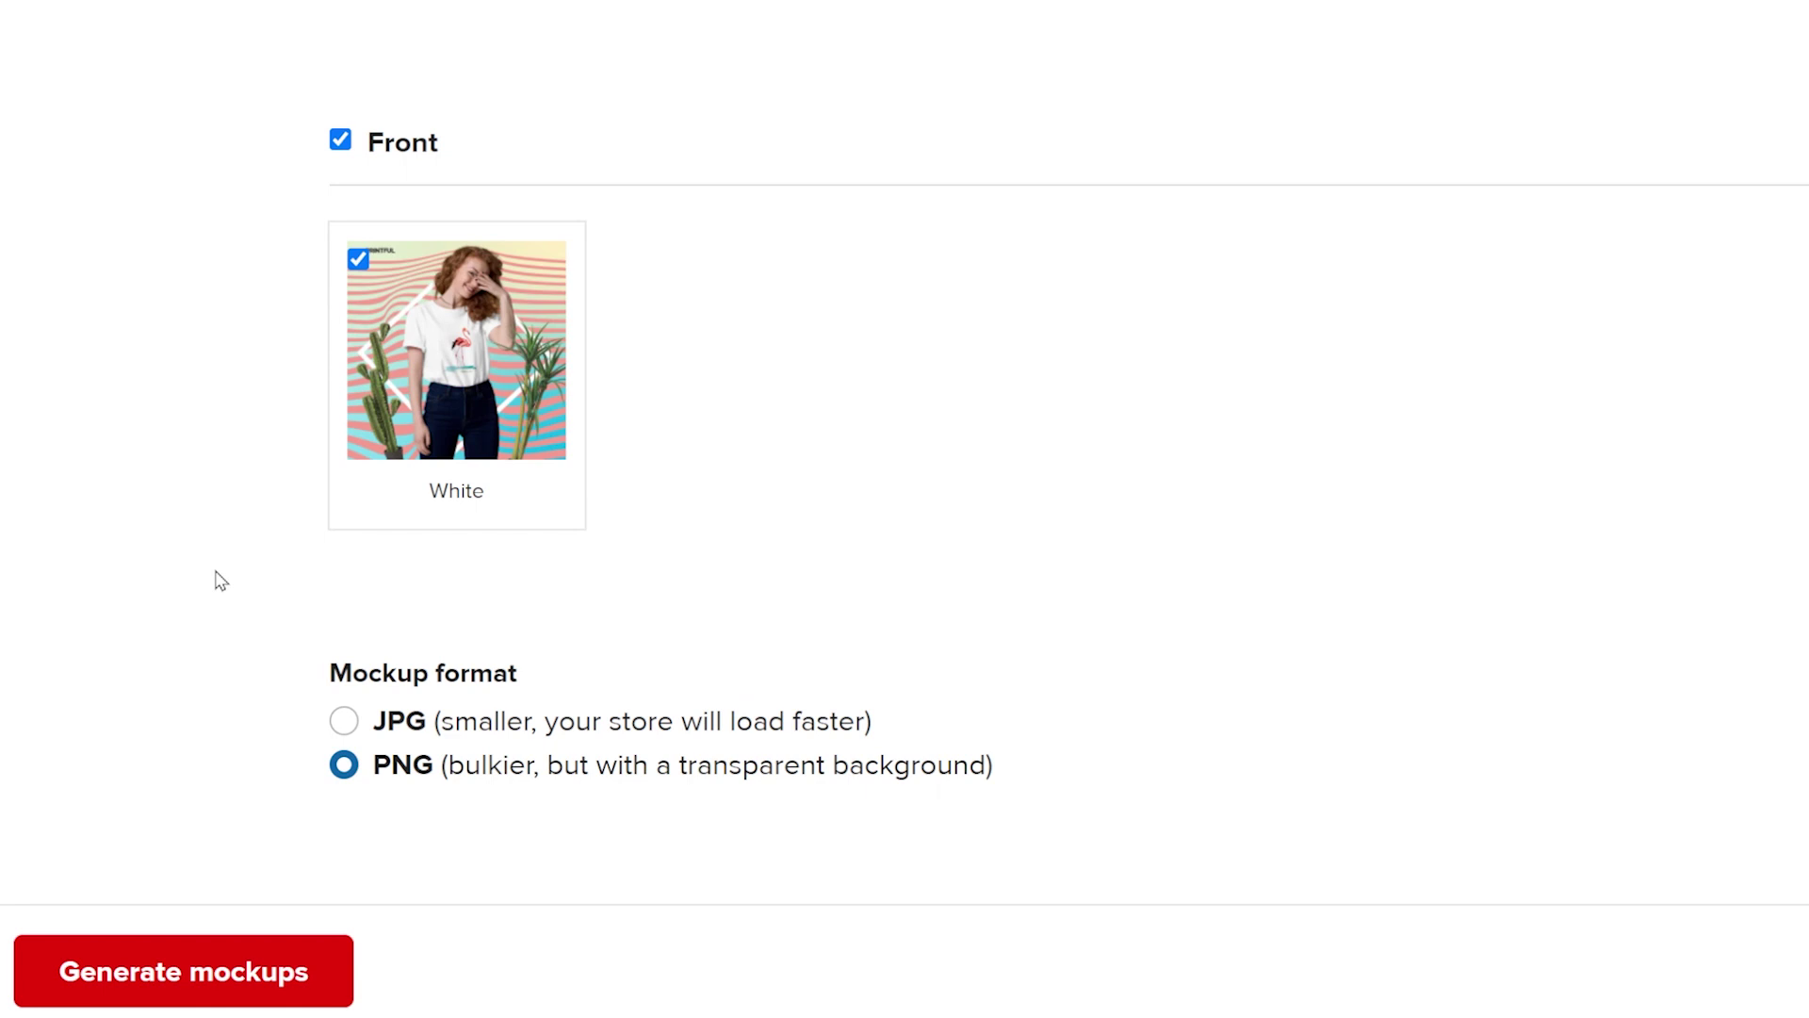
left_click(345, 722)
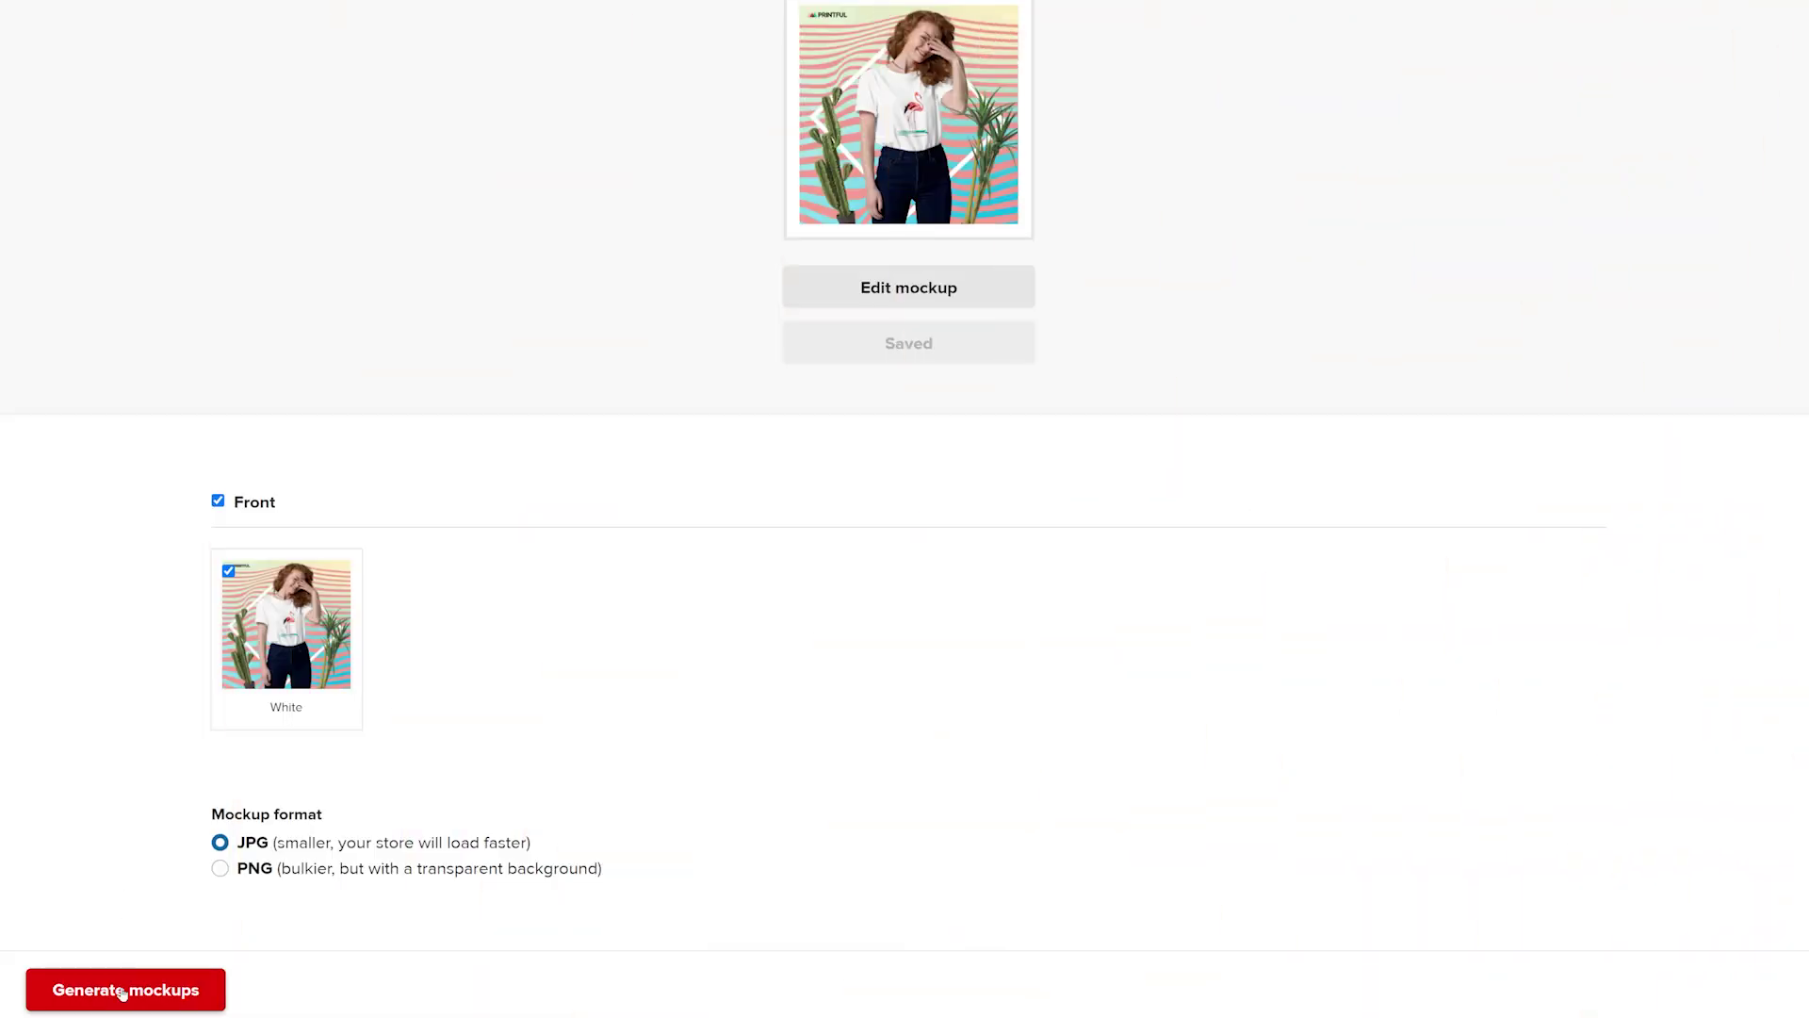
left_click(129, 1003)
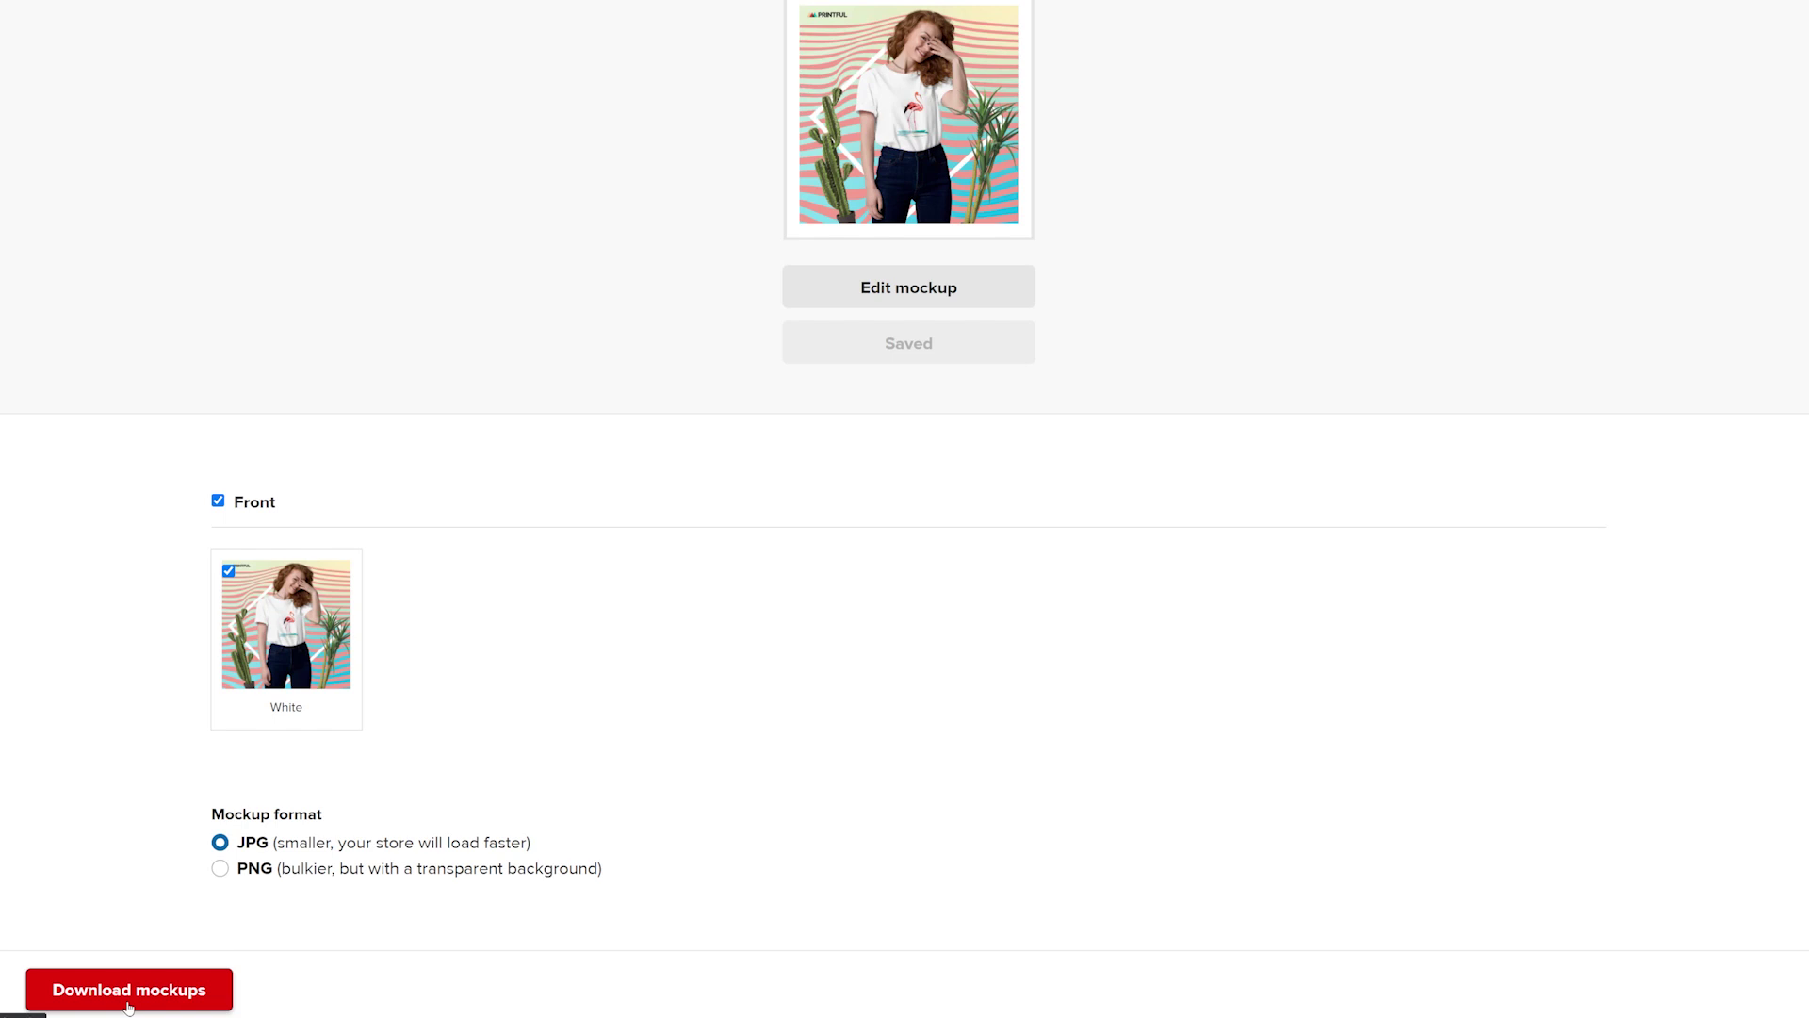
left_click(129, 1001)
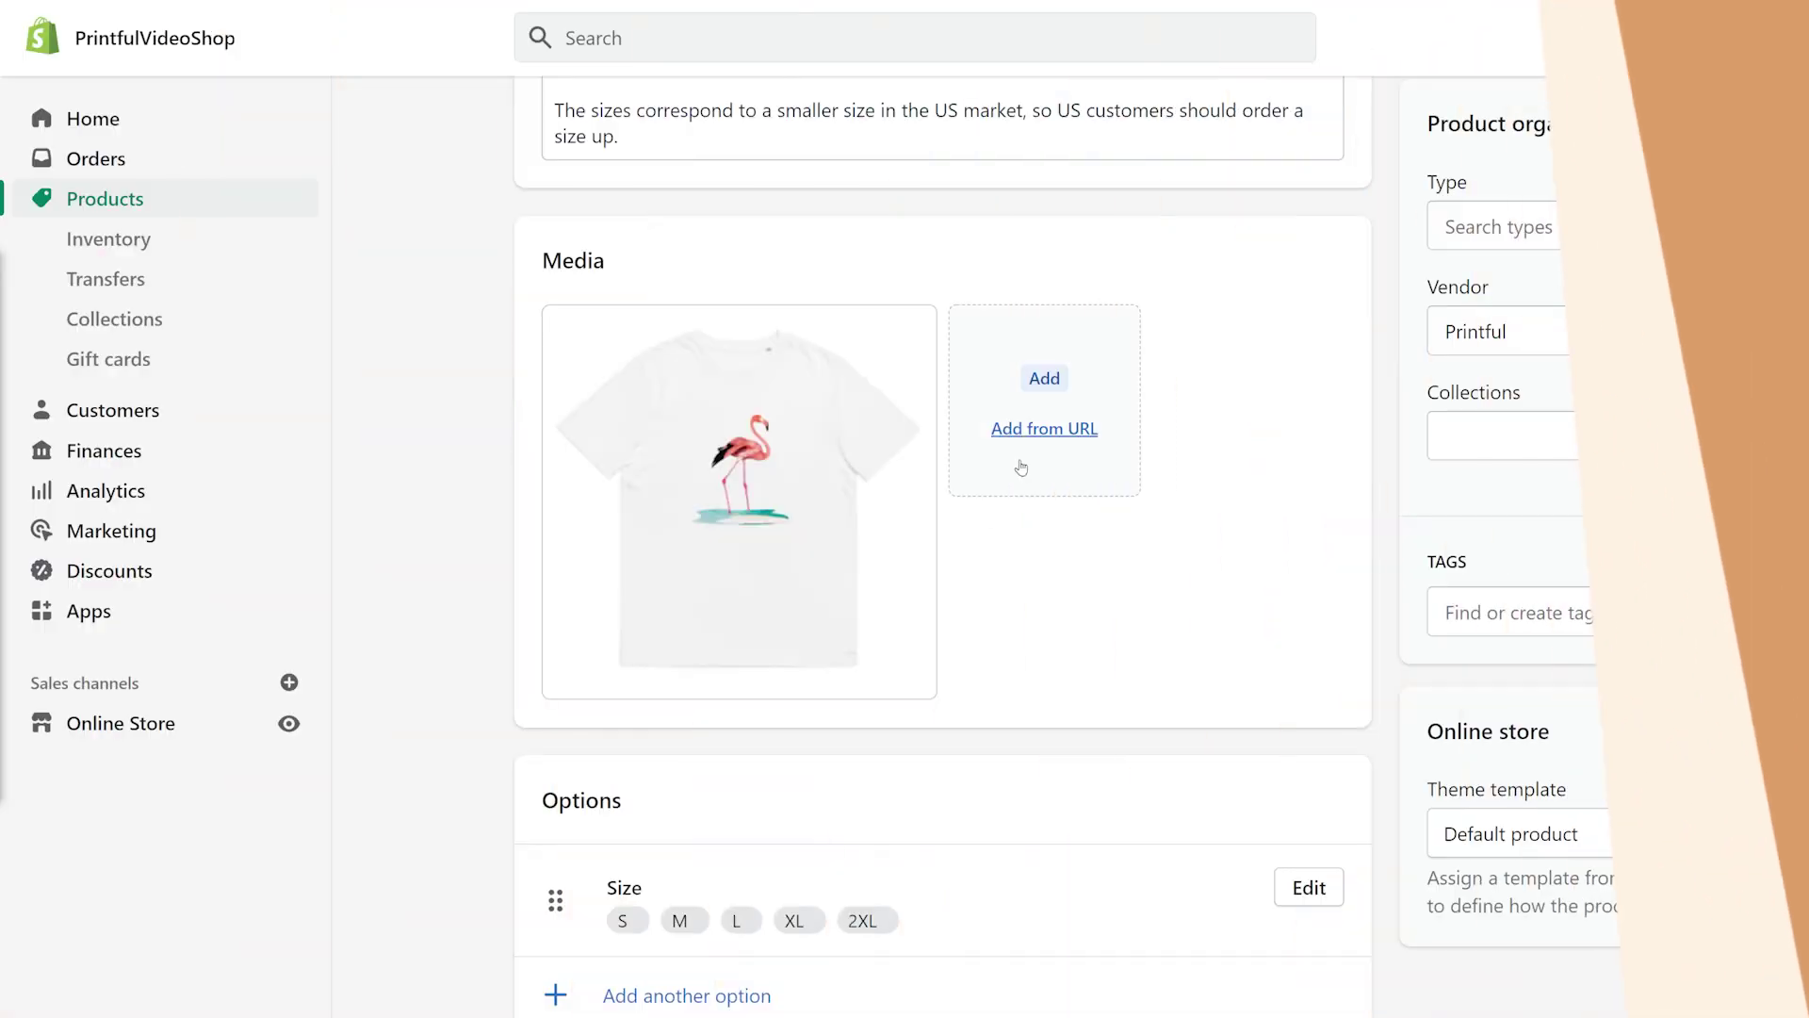
Upload the flamingo tee mockup to the Shopify product media and drag it into the first slot
left_click(1044, 378)
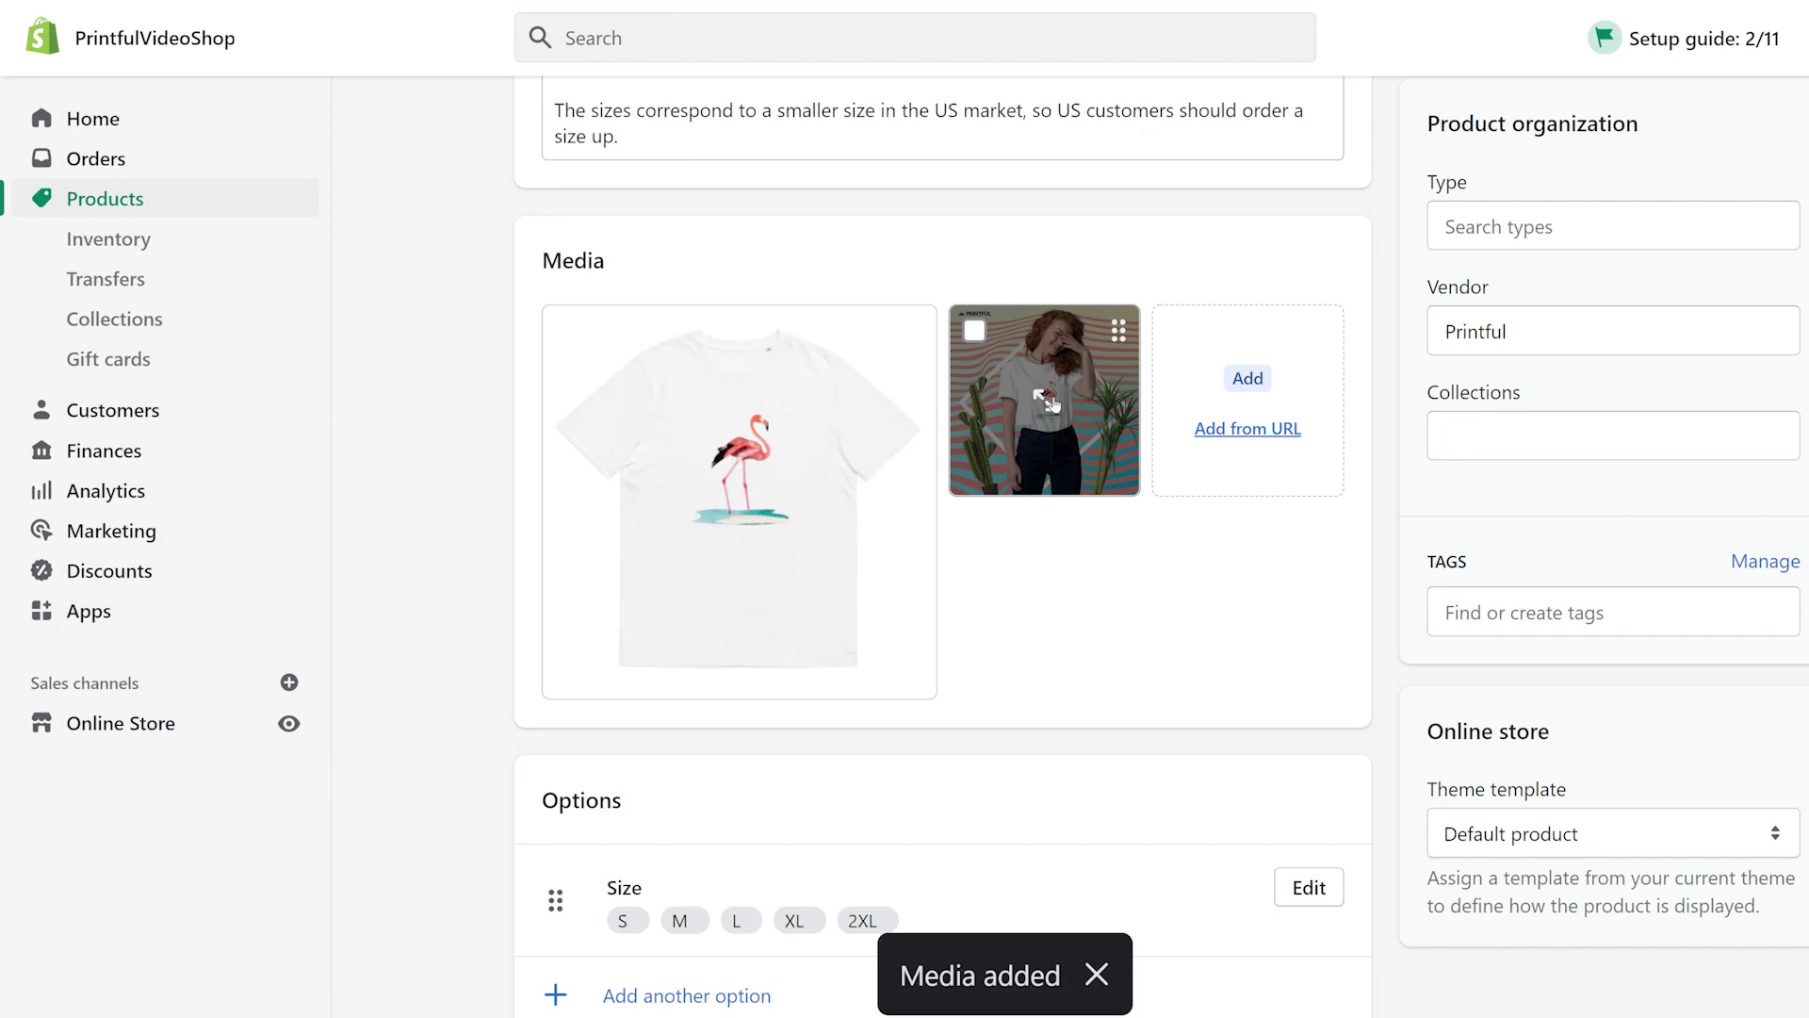
left_click_drag(1065, 403, 740, 501)
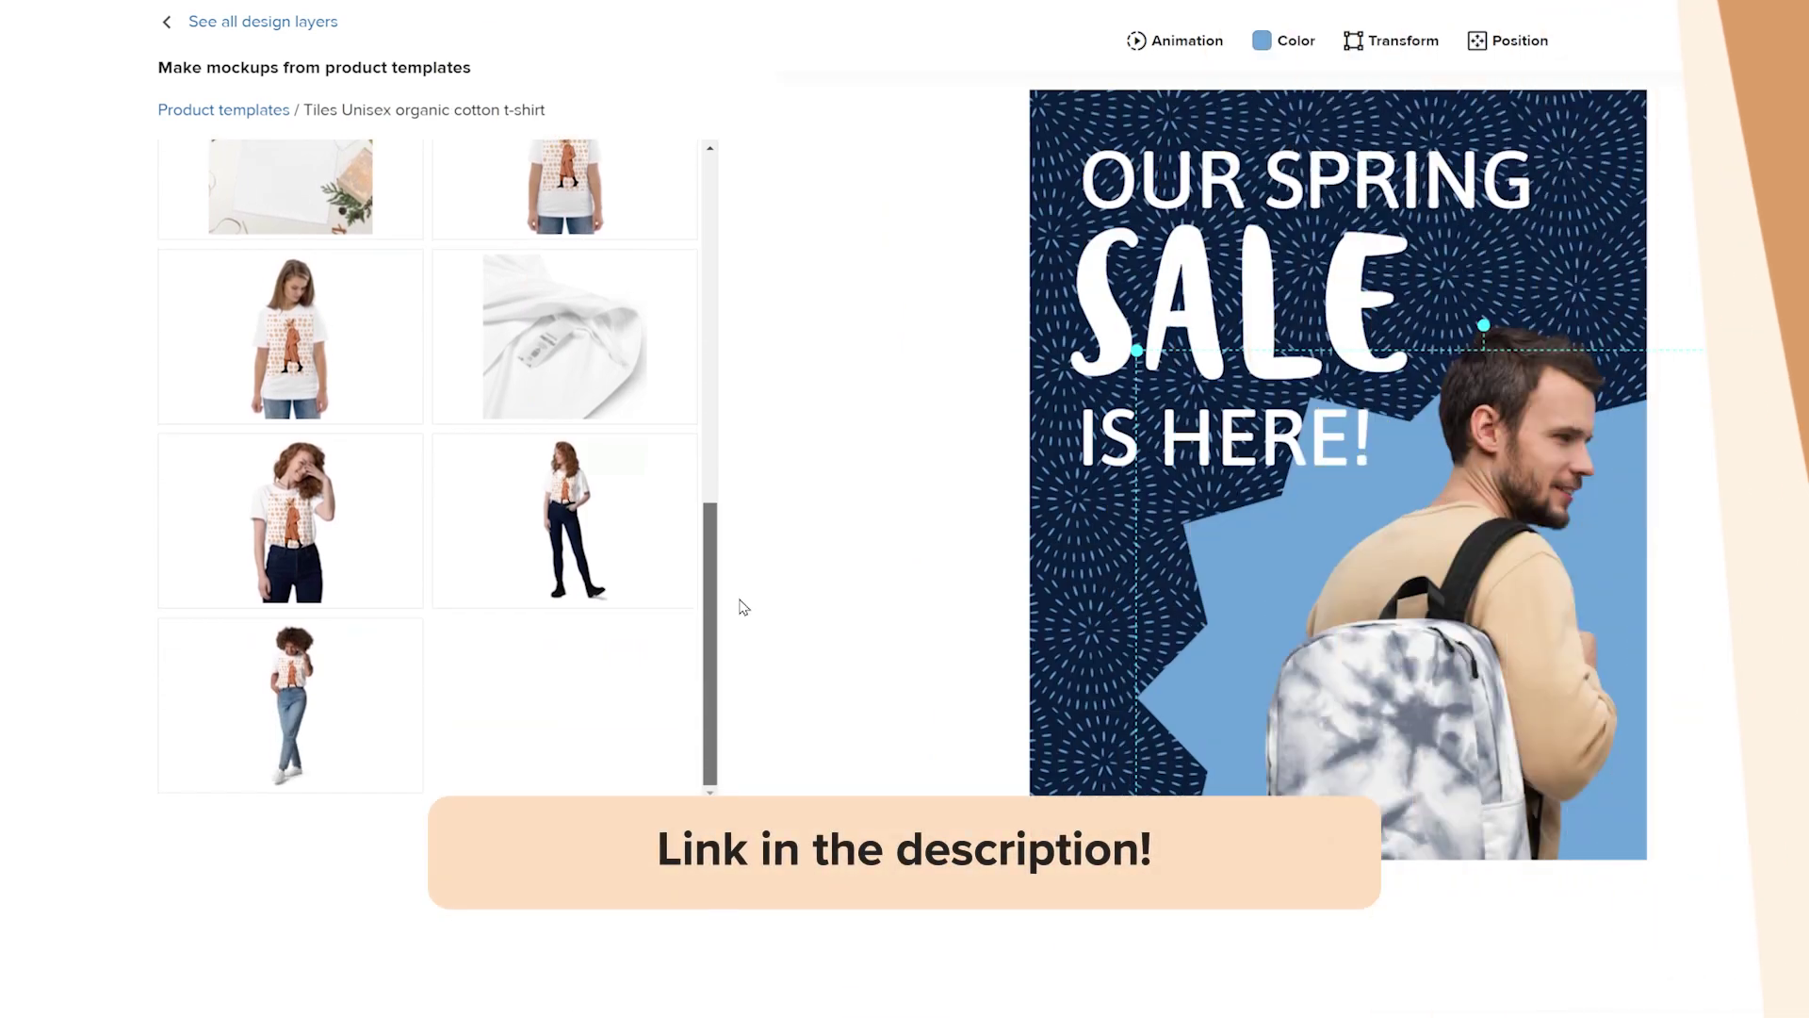
Add the curly-haired model's Tiles tee template to the canvas as a layer
left_click(375, 513)
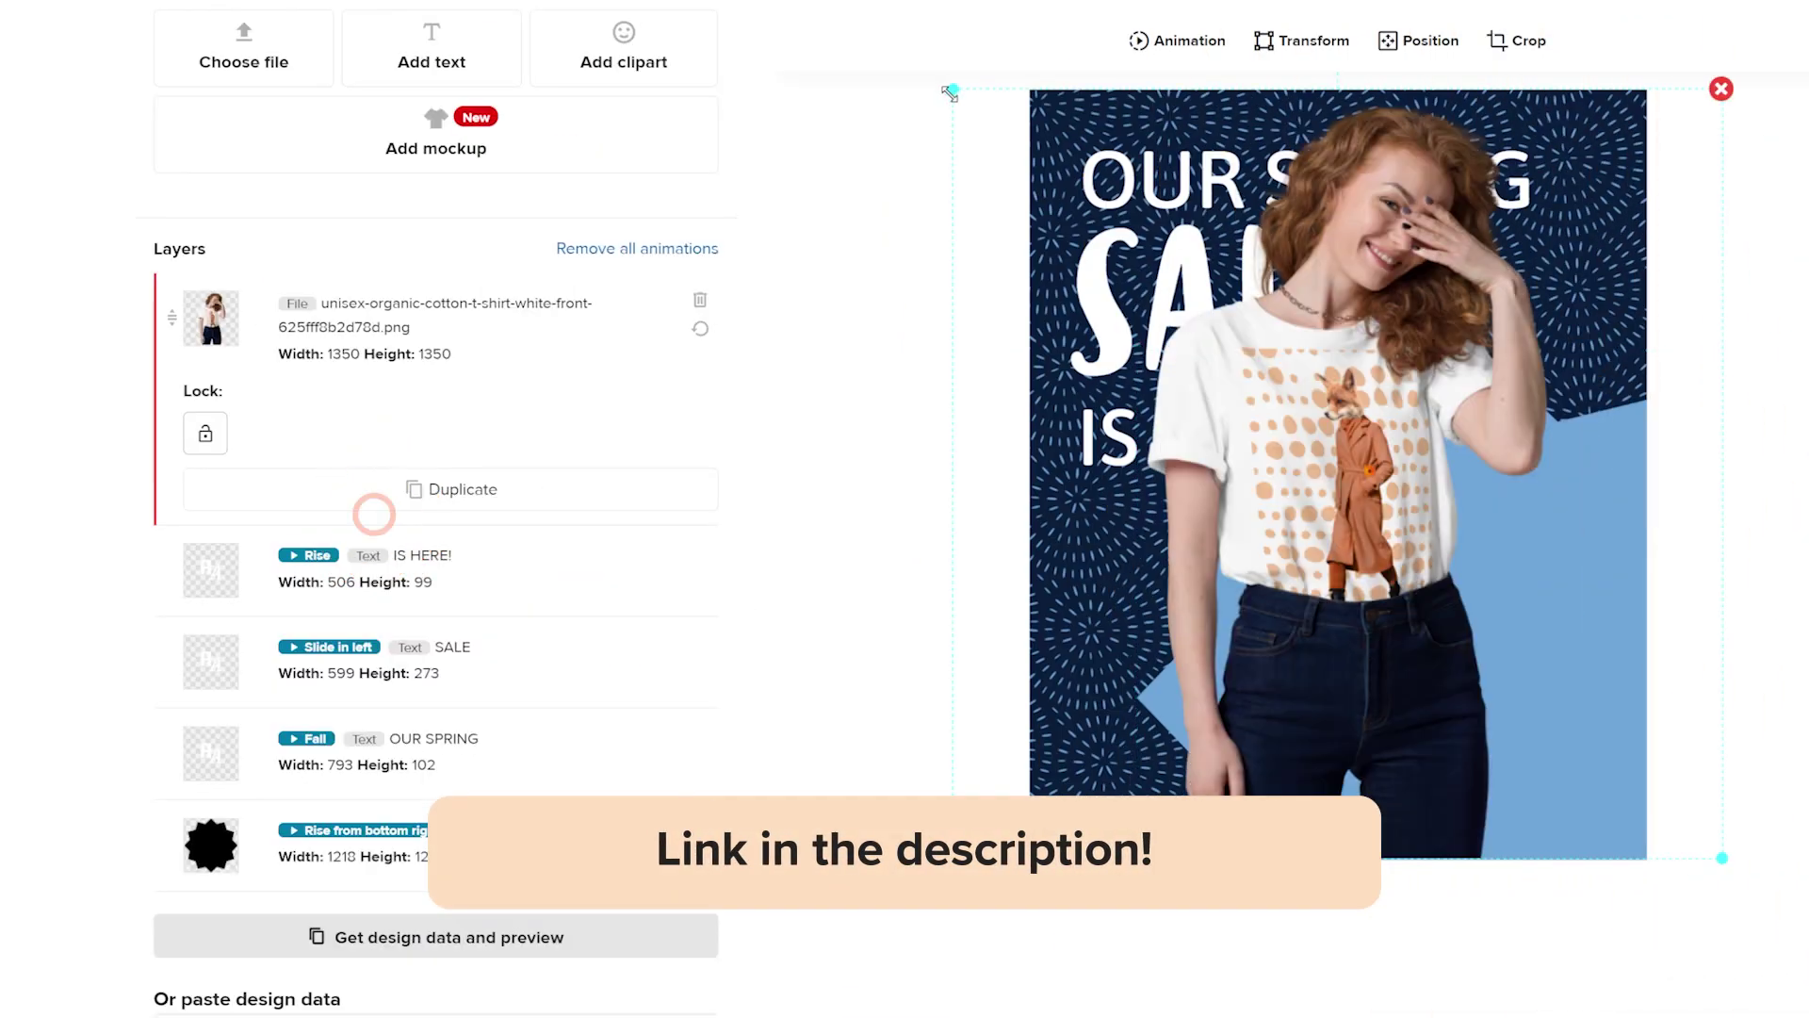